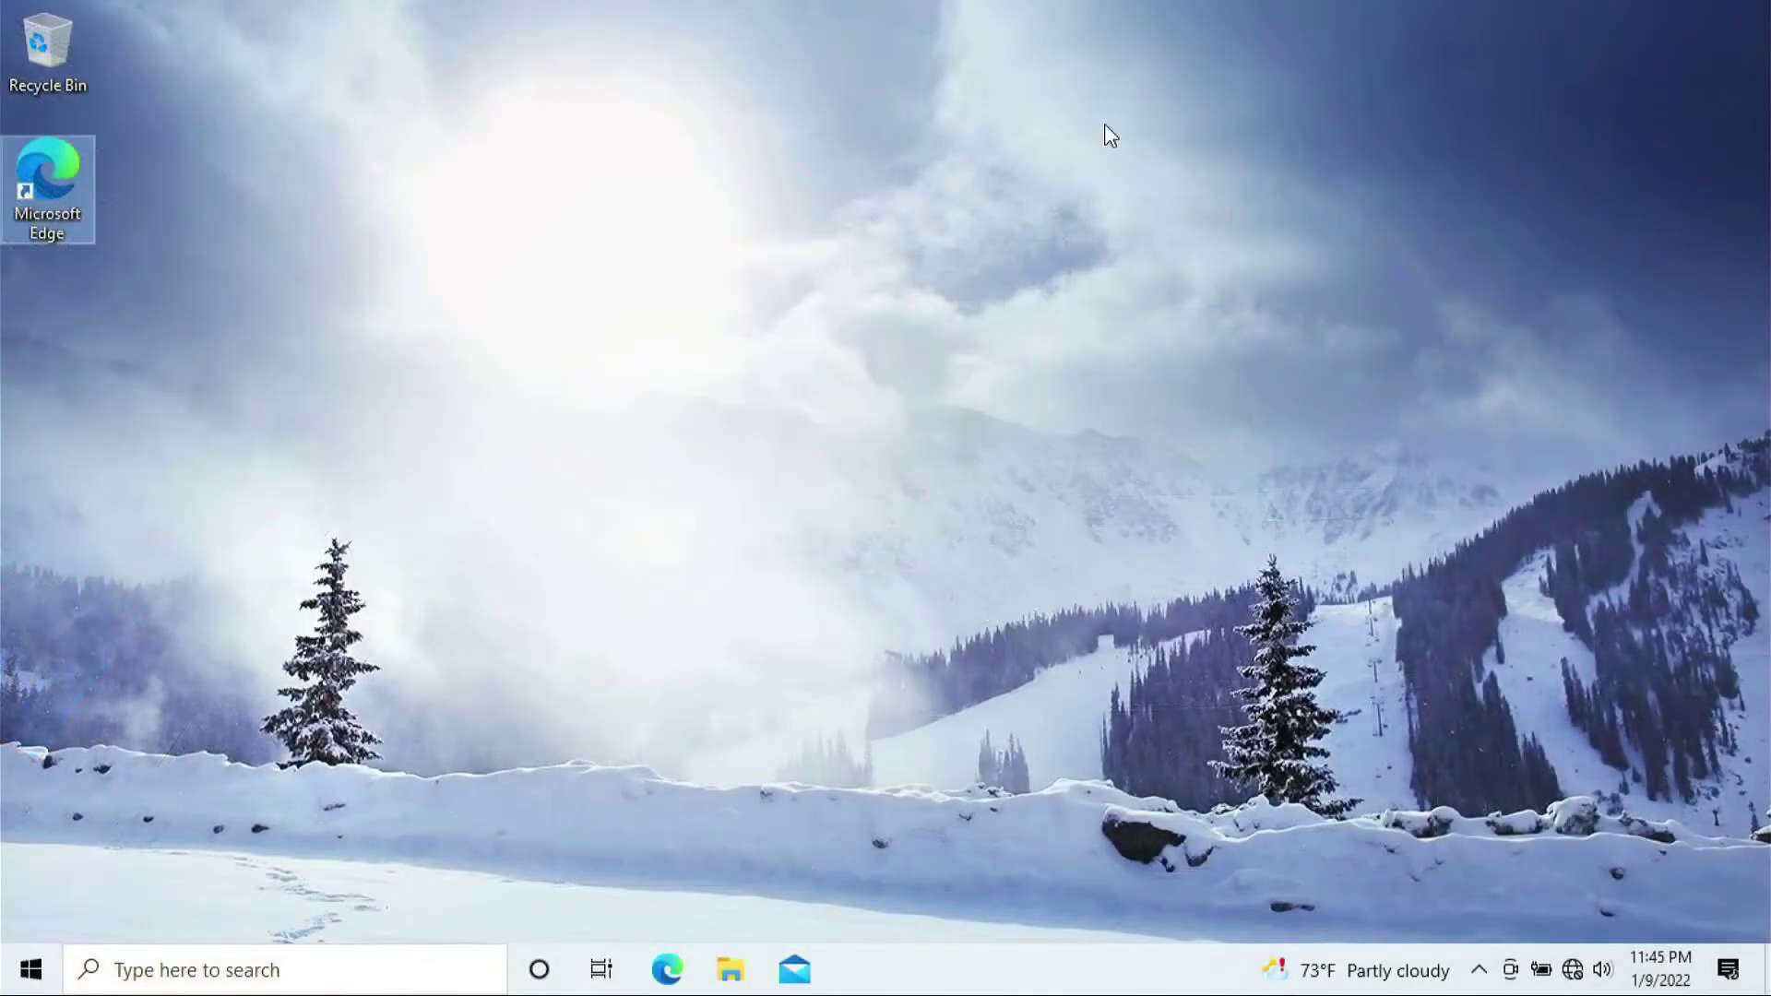
# Launch Microsoft Edge and enter tplinkwifi.net in the address bar
pyautogui.moveTo(664, 131); pyautogui.dragTo(1555, 656)
pyautogui.moveTo(1280, 611); pyautogui.dragTo(876, 434)
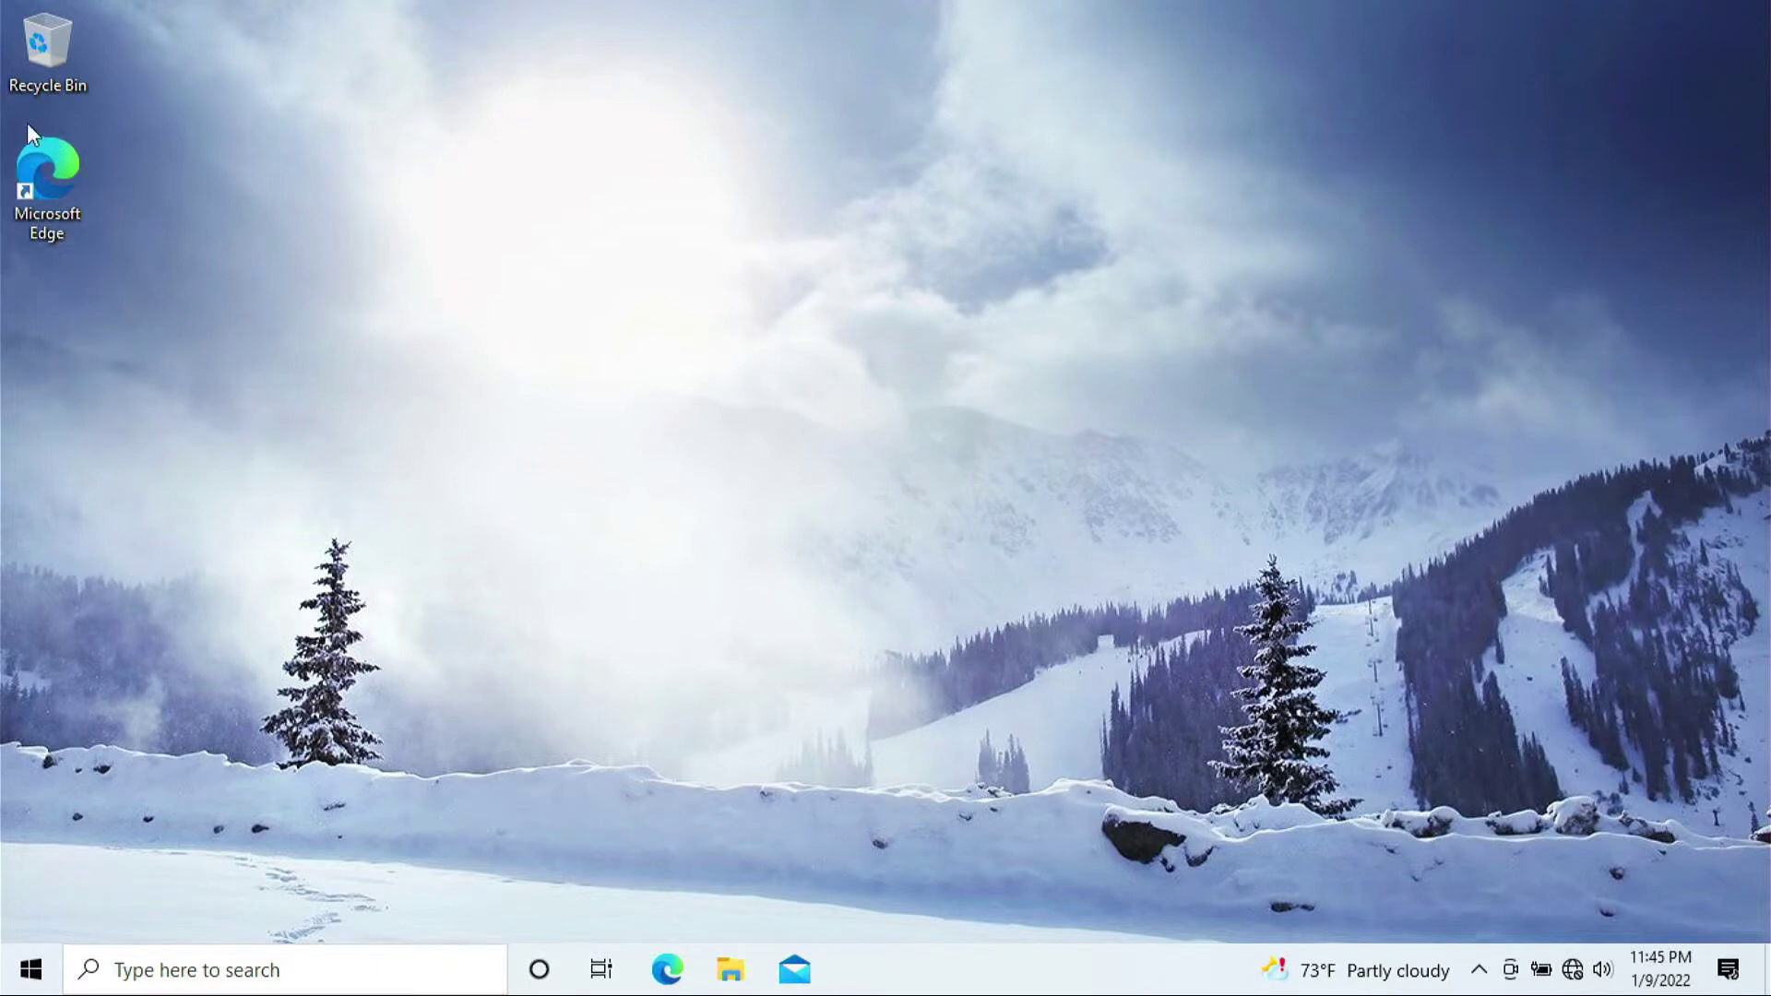
pyautogui.doubleClick(52, 180)
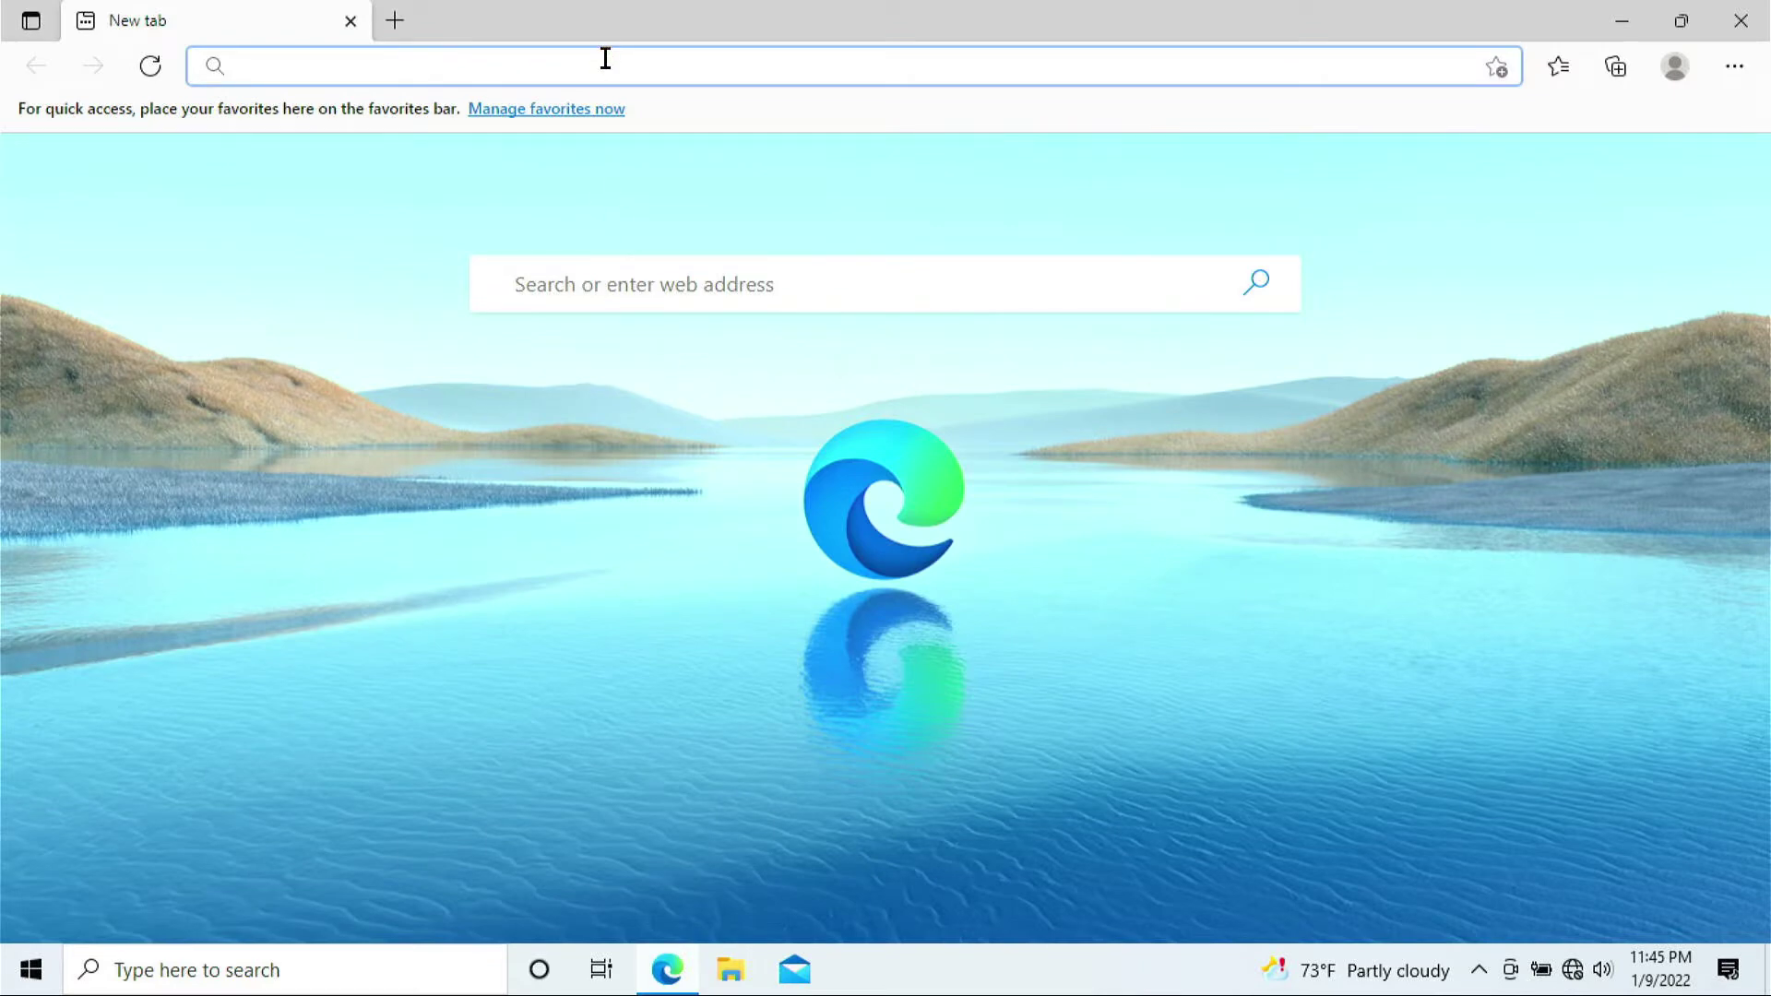
pyautogui.write('tpsi')
pyautogui.press('BackSpace')
pyautogui.press('BackSpace')
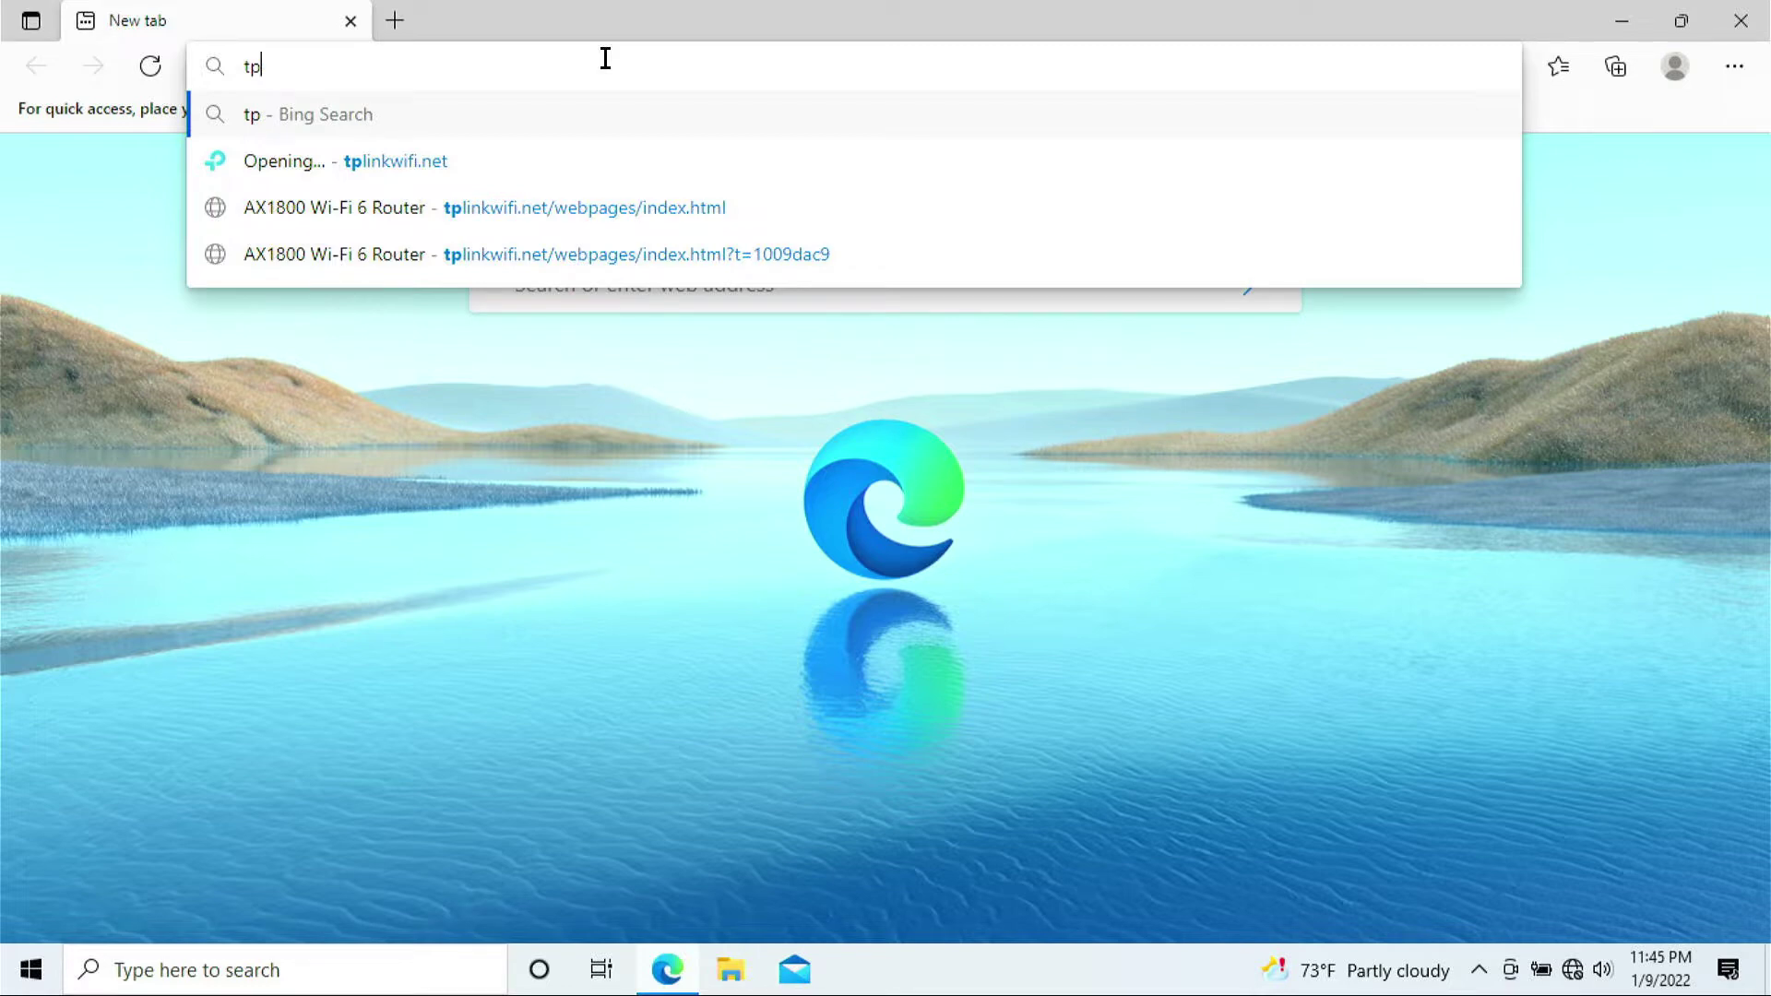
pyautogui.write('linkwifi.')
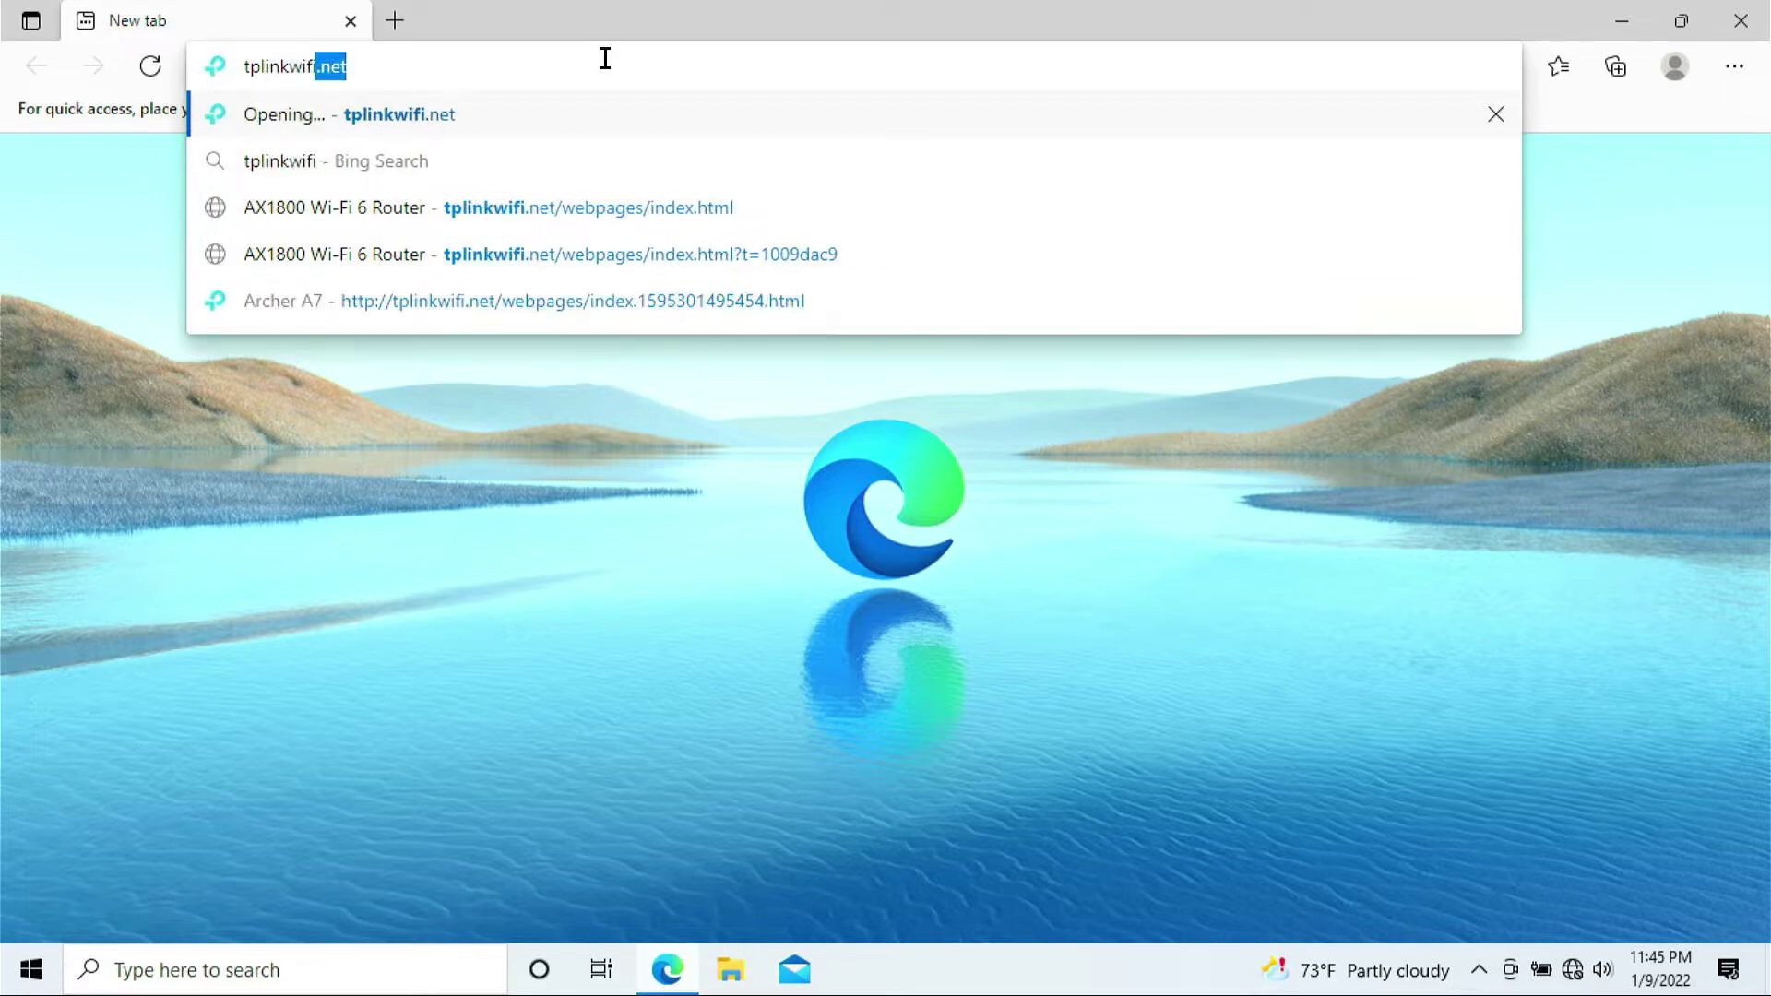
pyautogui.write('net')
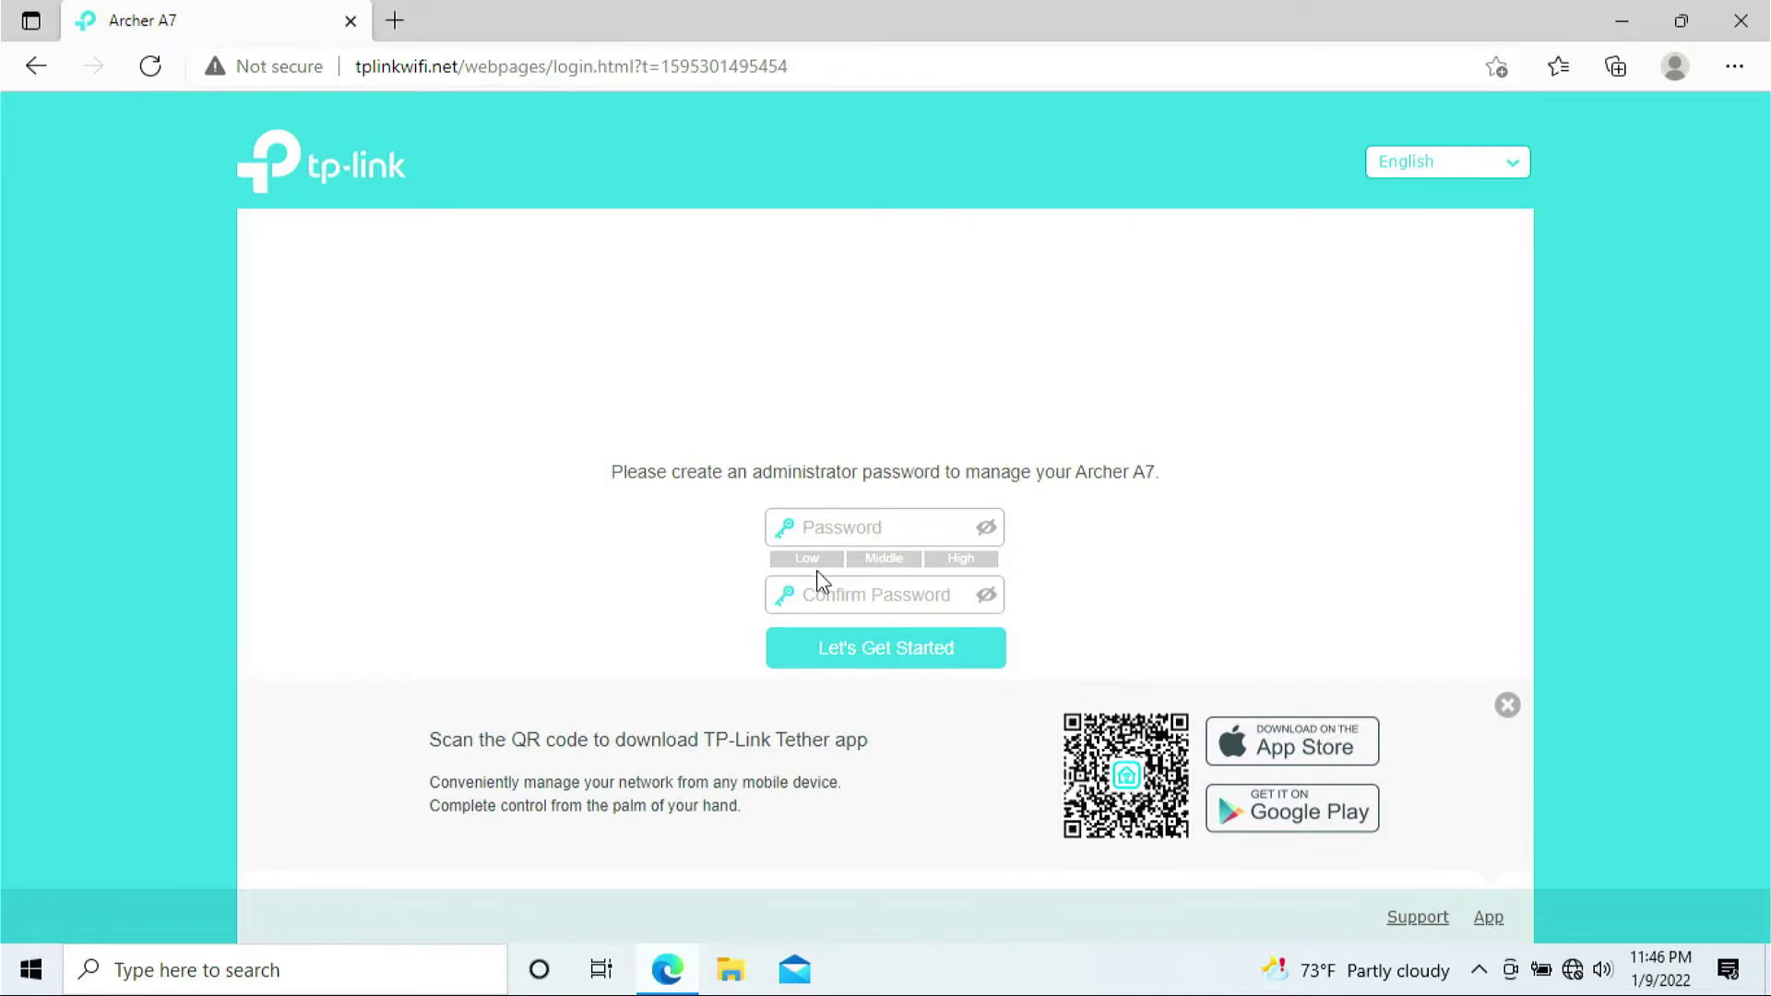
# Create the router administrator password, entering it twice, and submit it
pyautogui.click(889, 524)
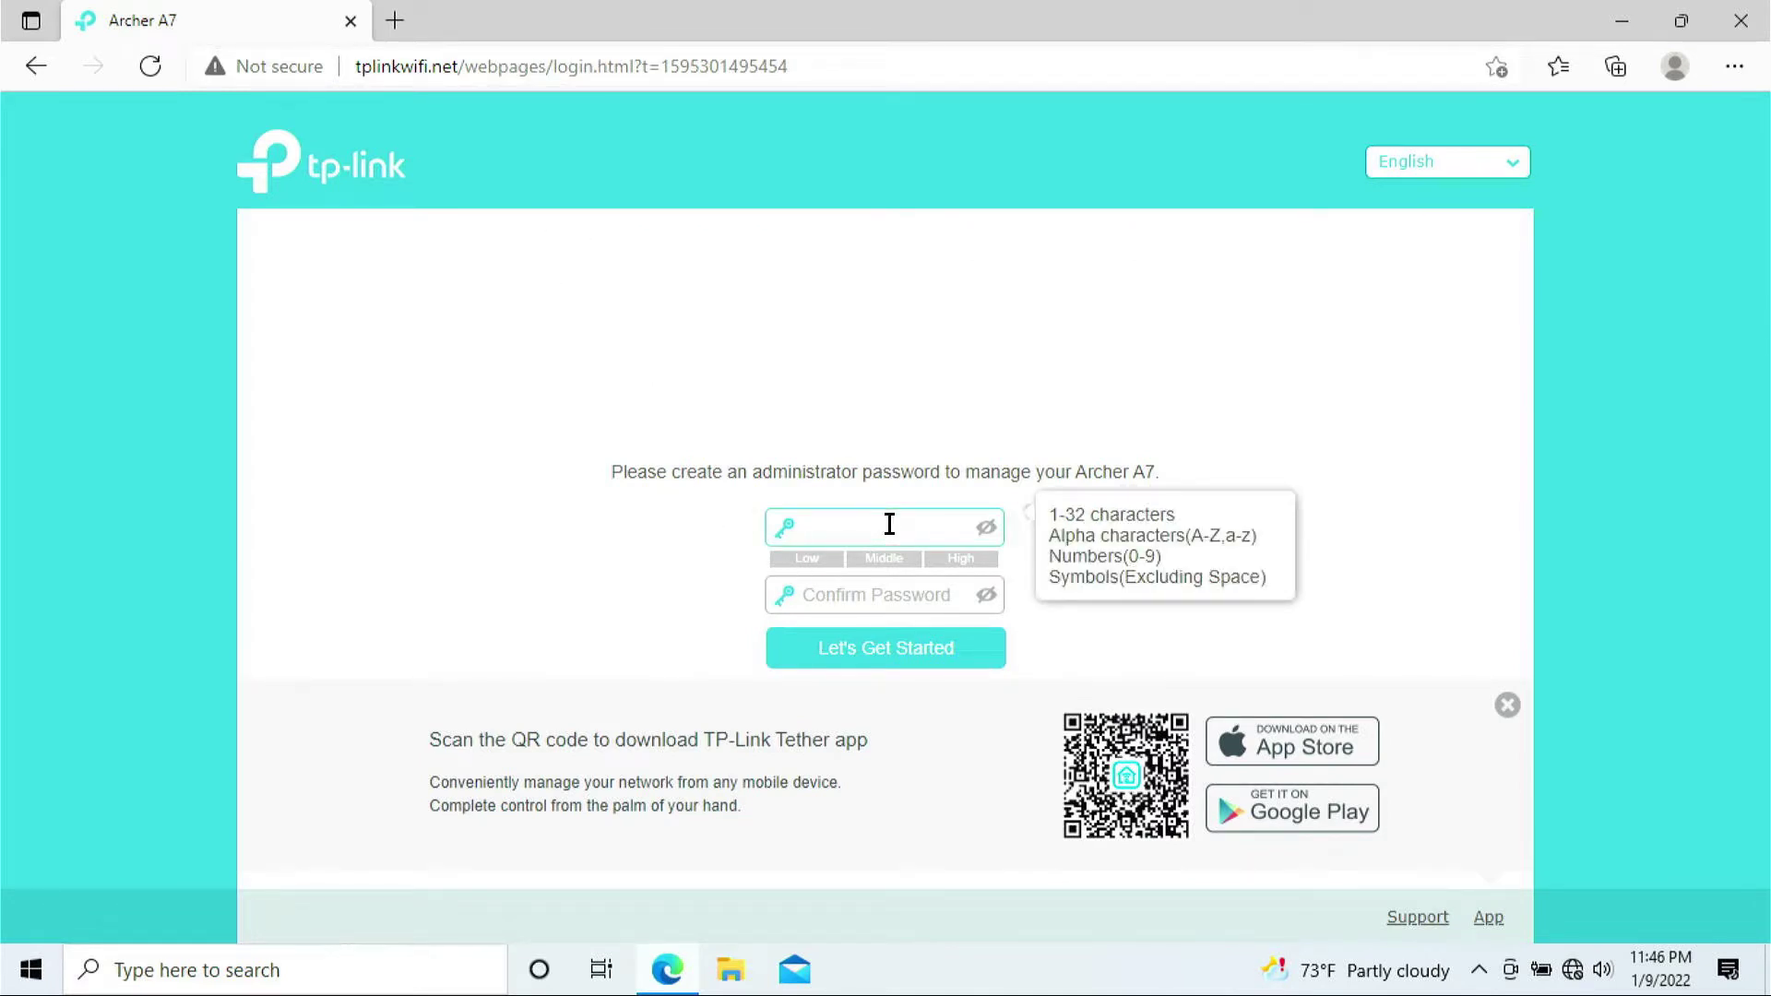
pyautogui.write('*********')
pyautogui.press('Tab')
pyautogui.write('*********')
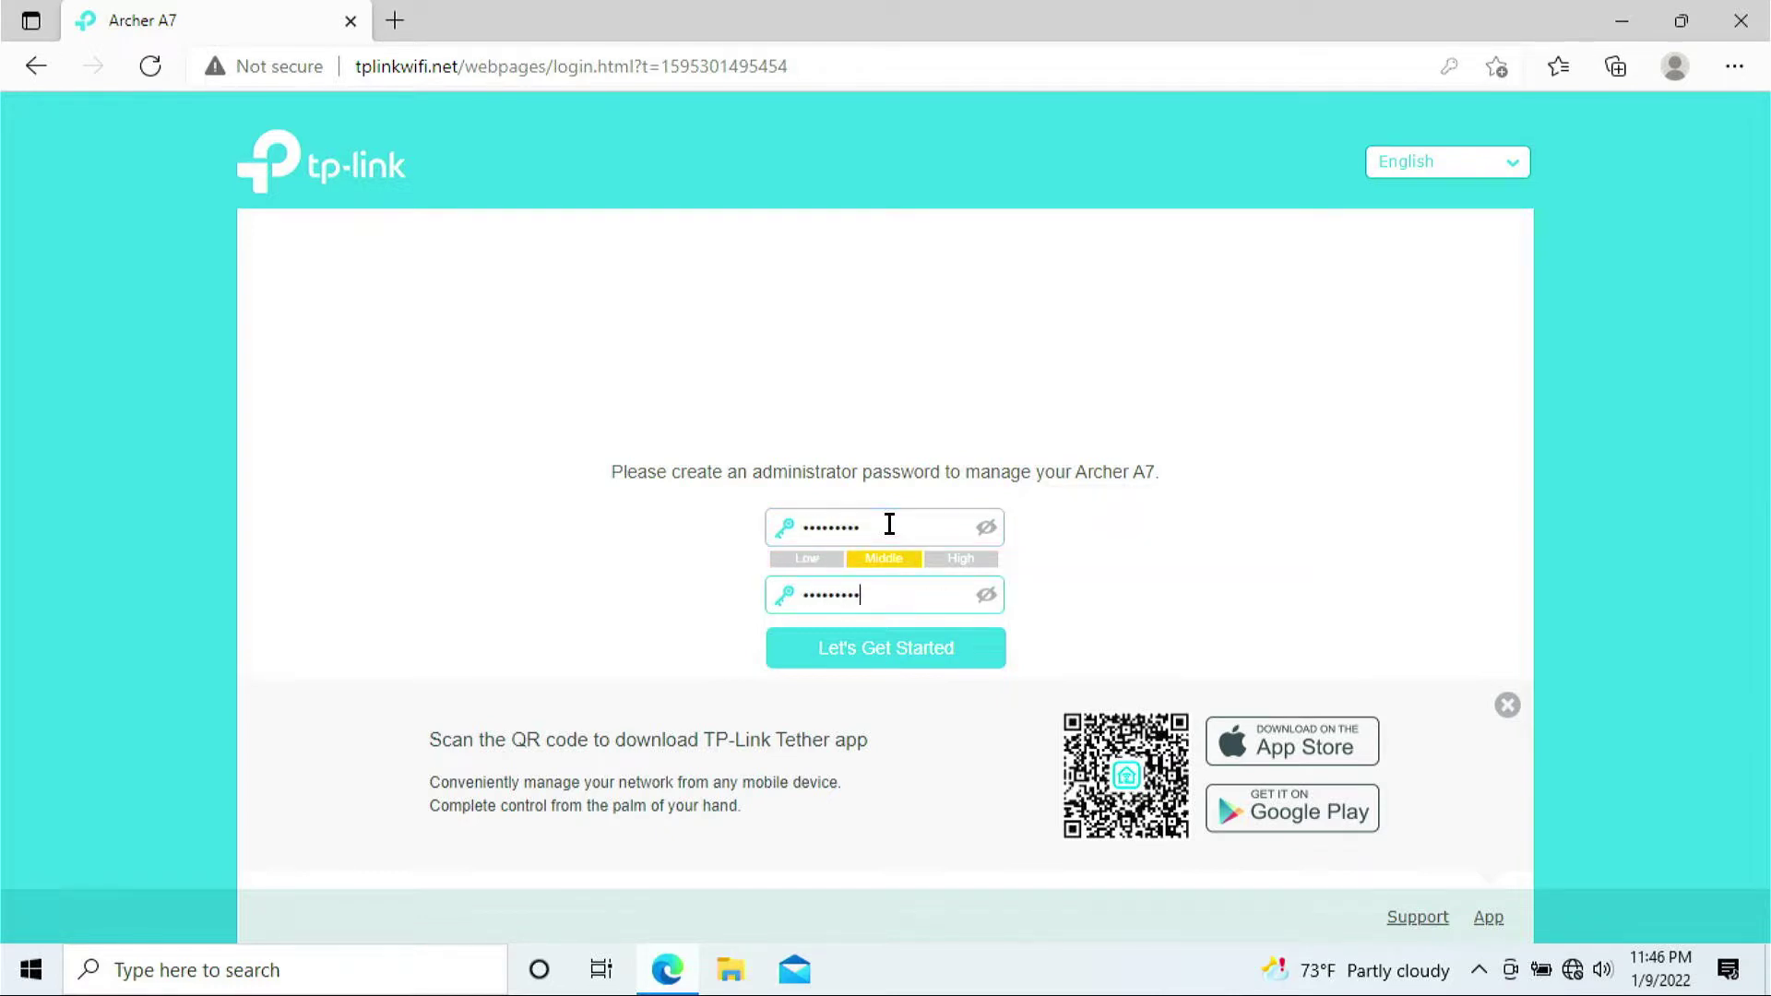
pyautogui.click(886, 649)
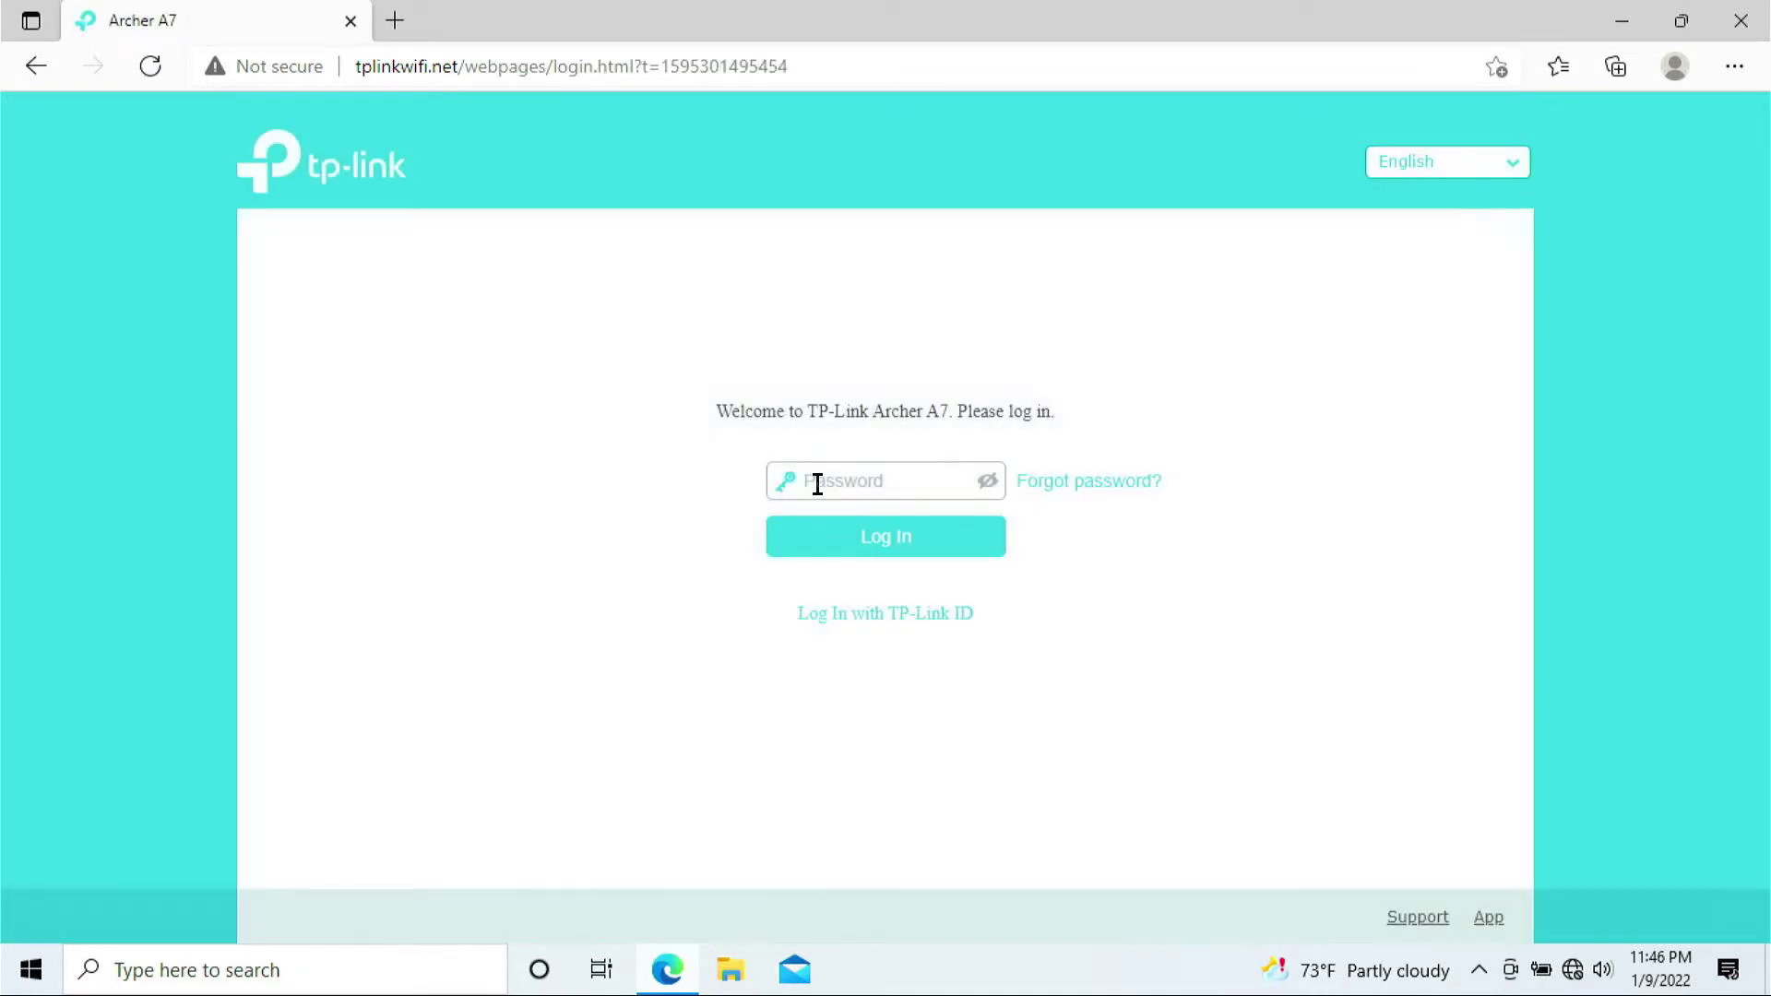
# Log in to the Archer A7 with the new admin password
pyautogui.click(818, 484)
pyautogui.write('•••••••••')
pyautogui.click(882, 553)
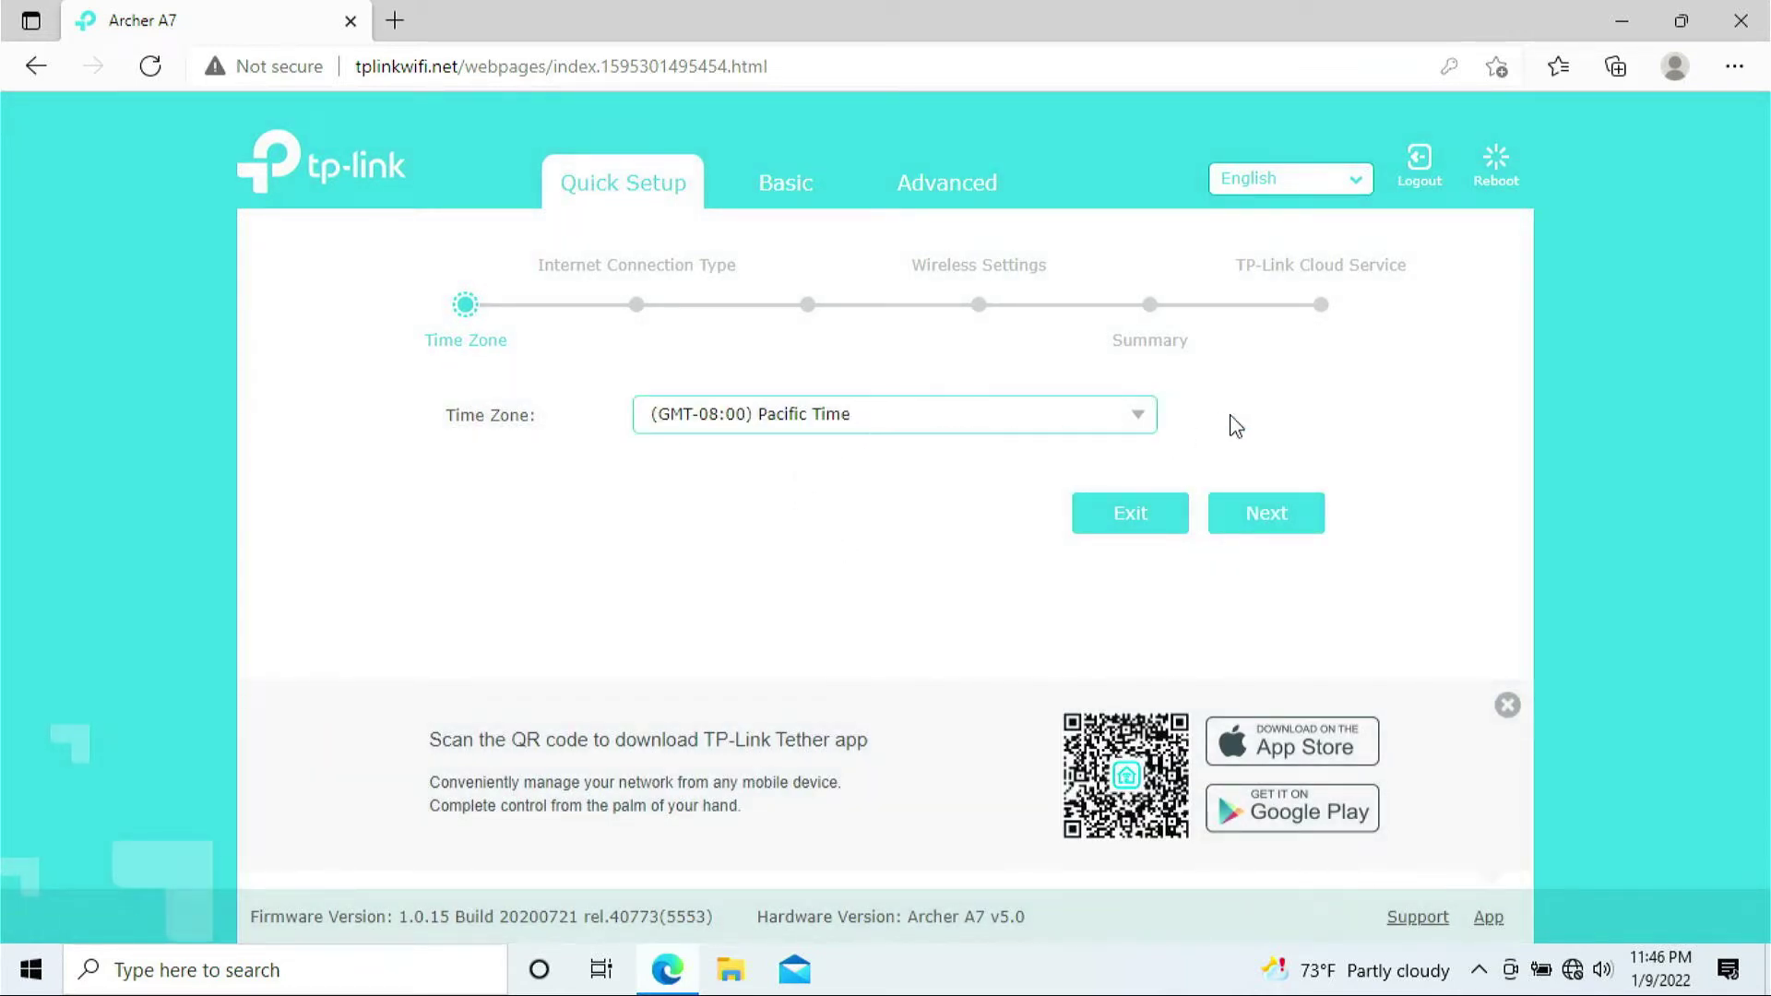
# Set the time zone to (GMT-10:00) Hawaii and continue
pyautogui.click(1144, 427)
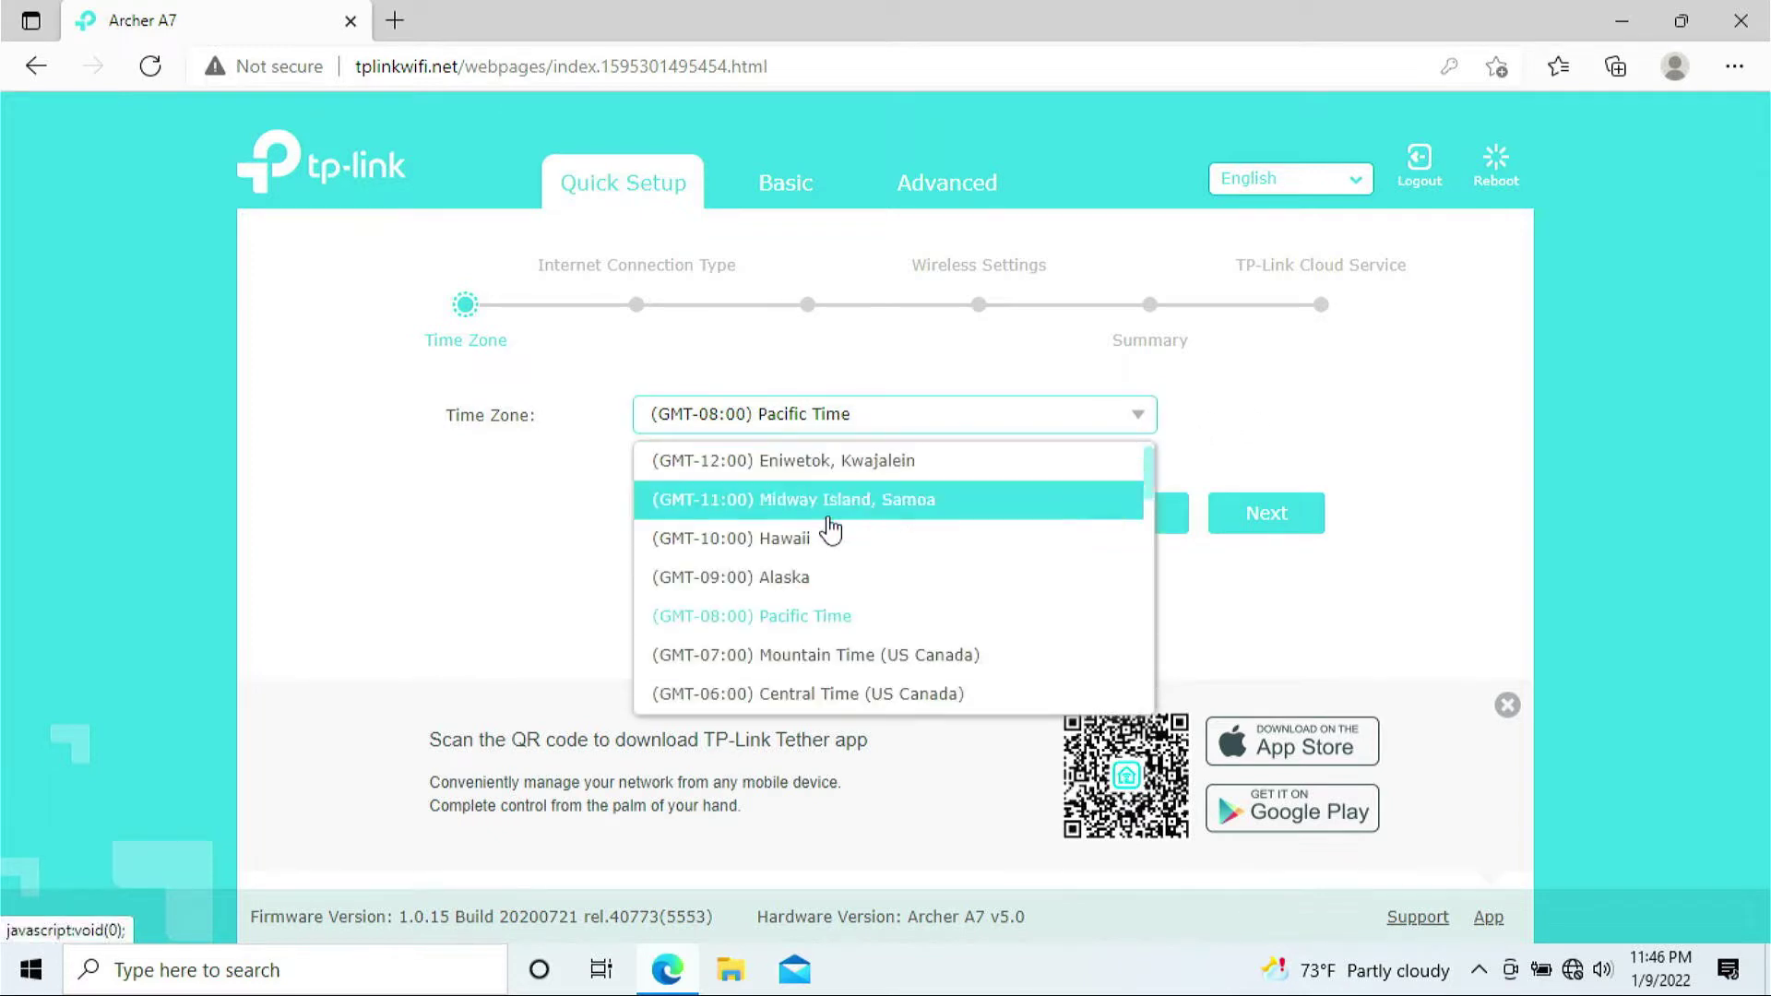
pyautogui.click(799, 551)
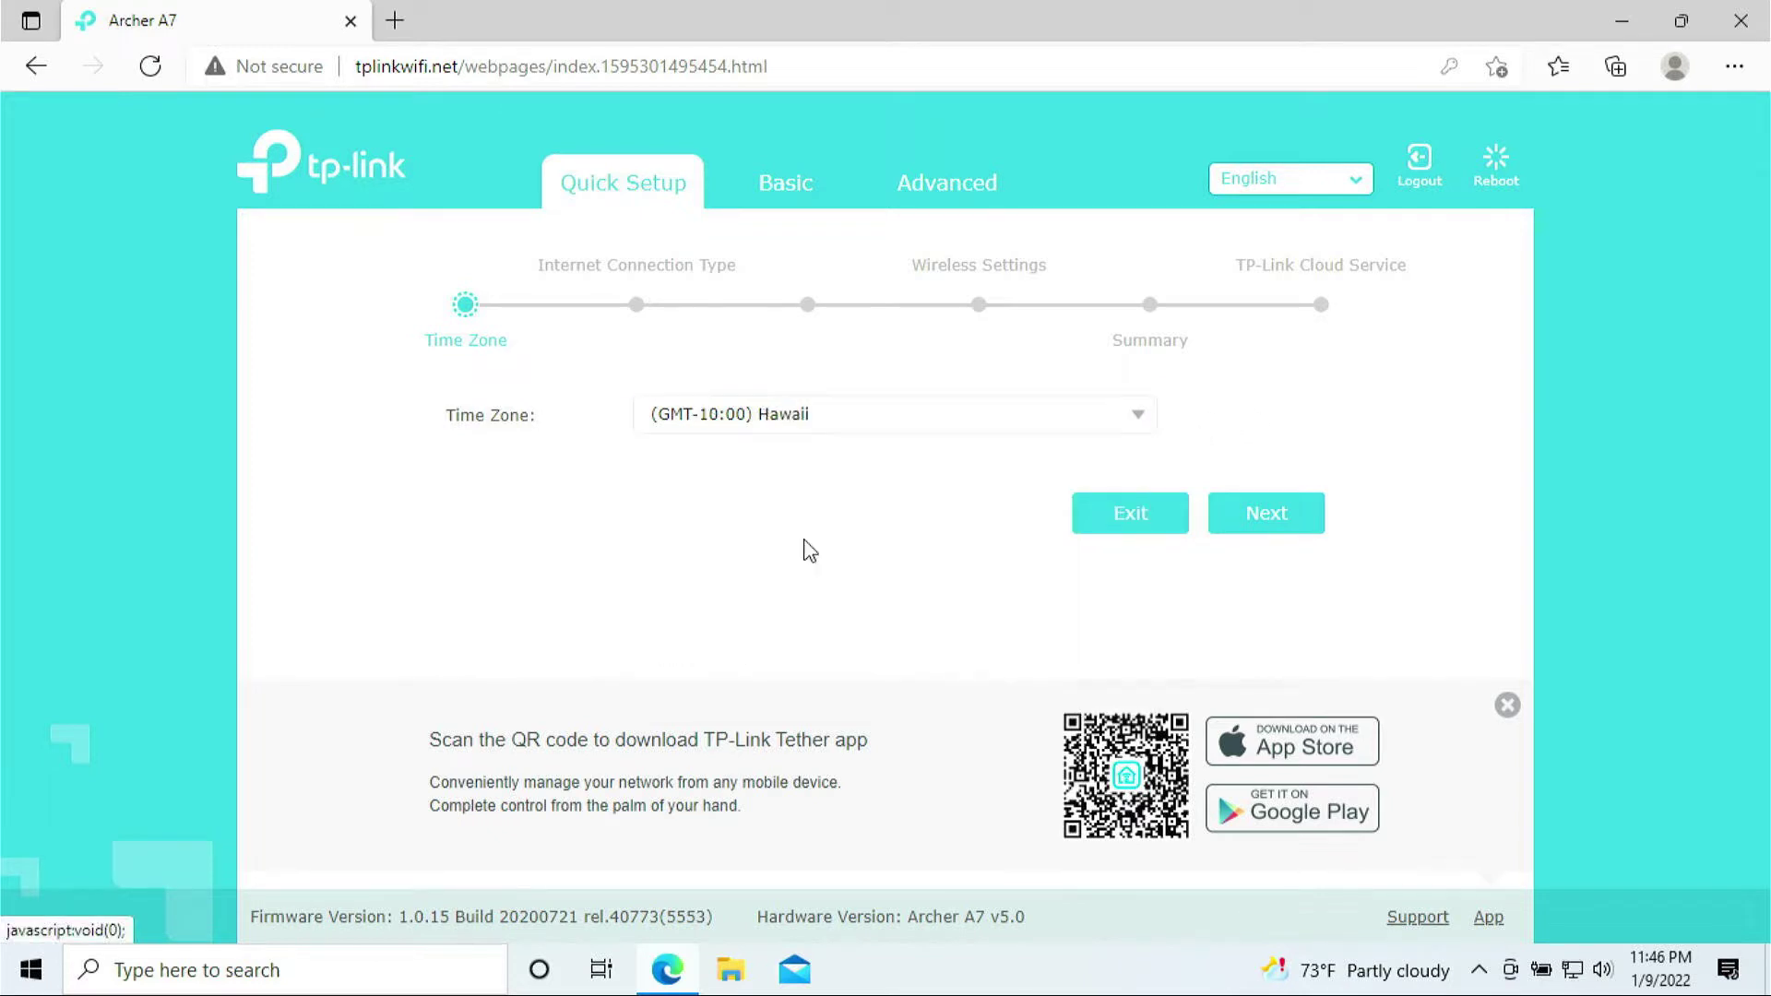
pyautogui.click(1301, 533)
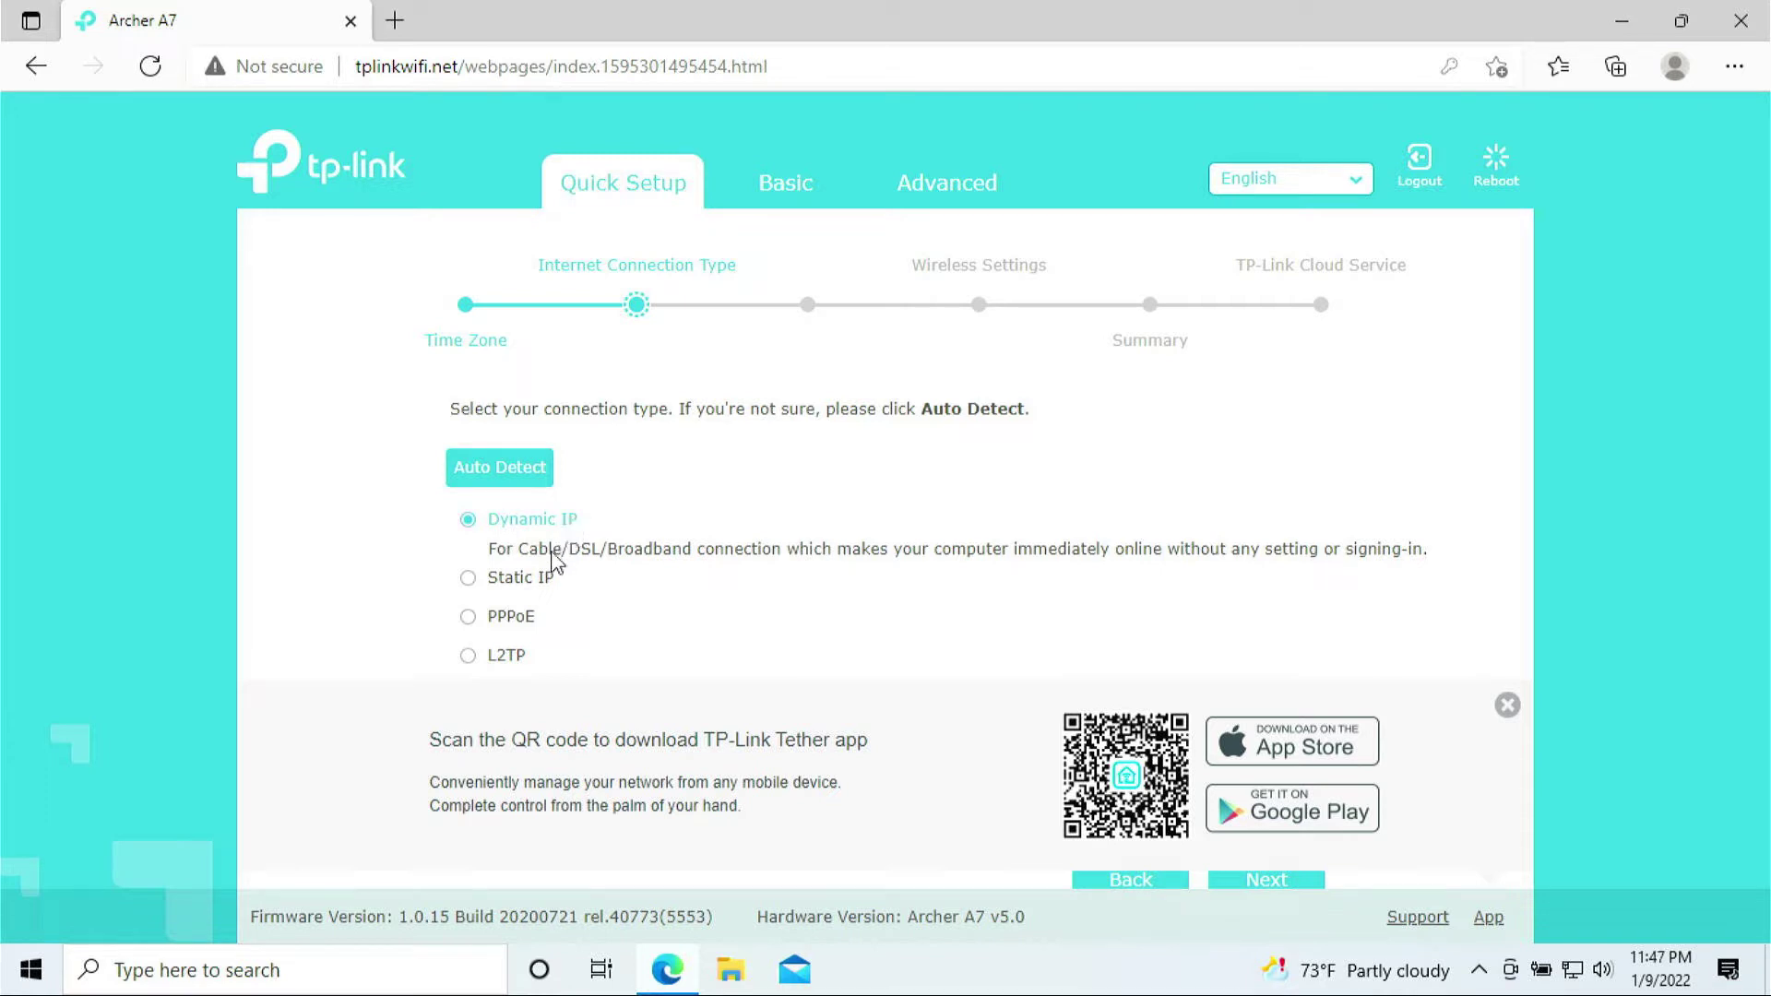
# Keep Dynamic IP as the connection type, dismiss the Tether banner, and continue
pyautogui.click(514, 581)
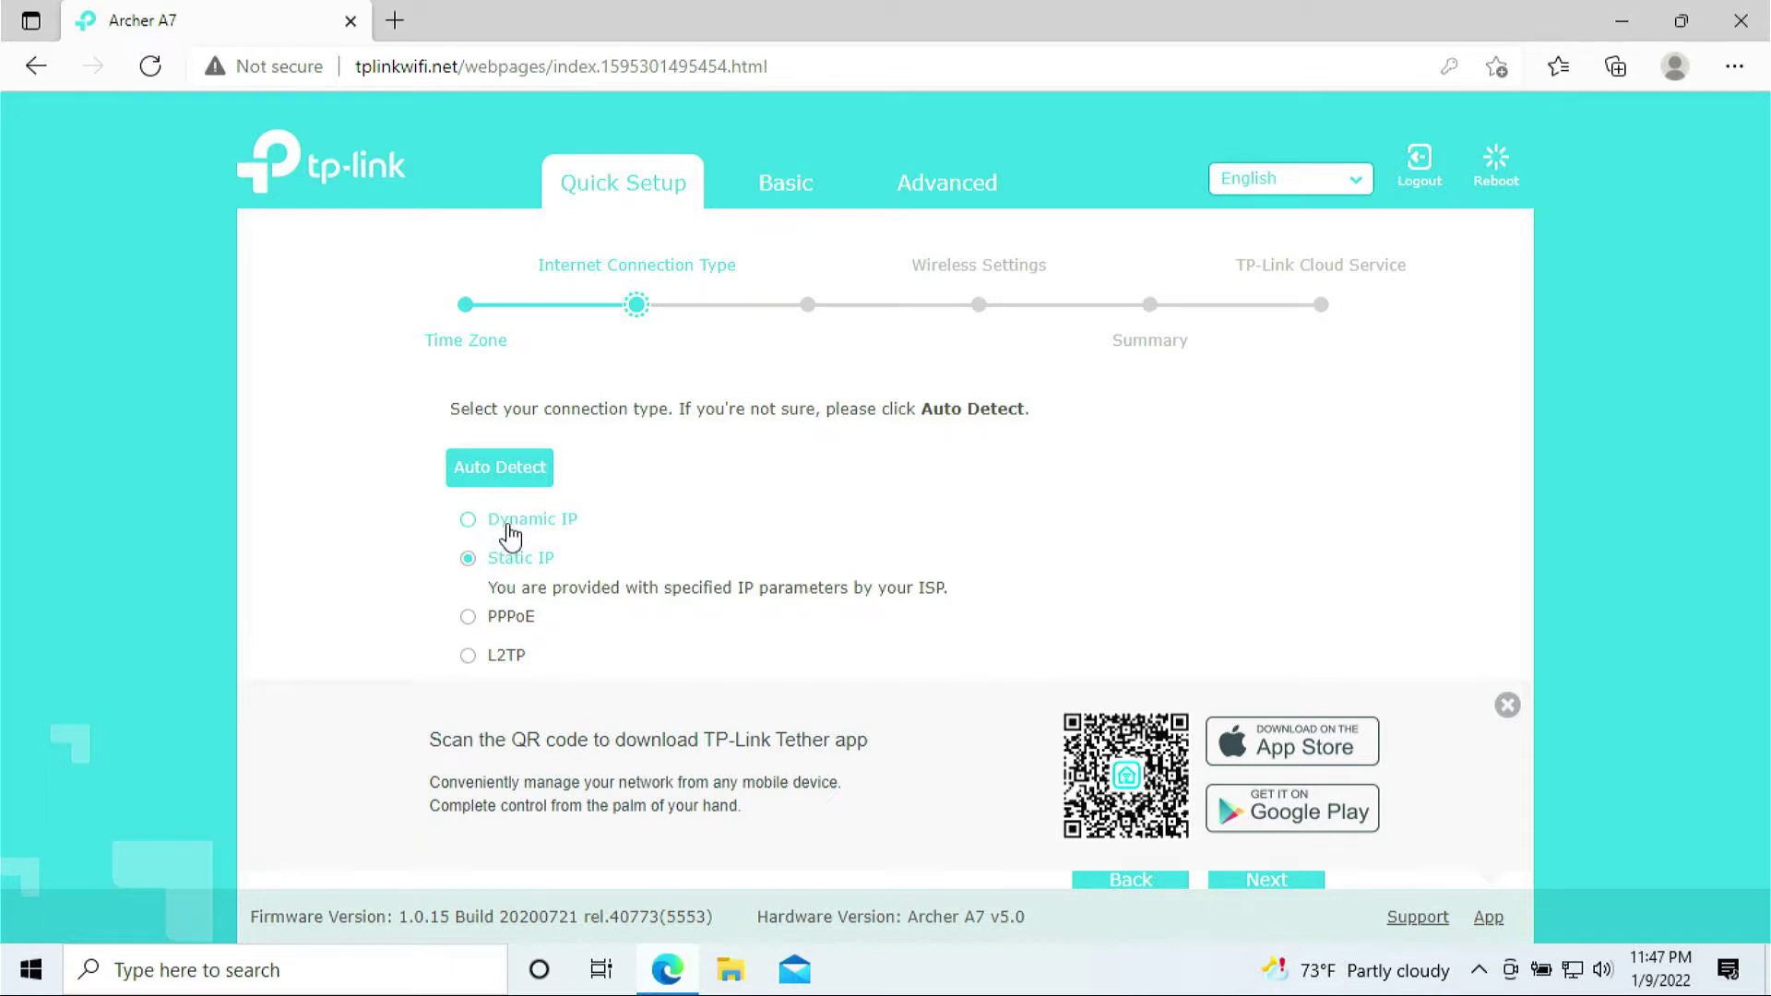
pyautogui.click(510, 533)
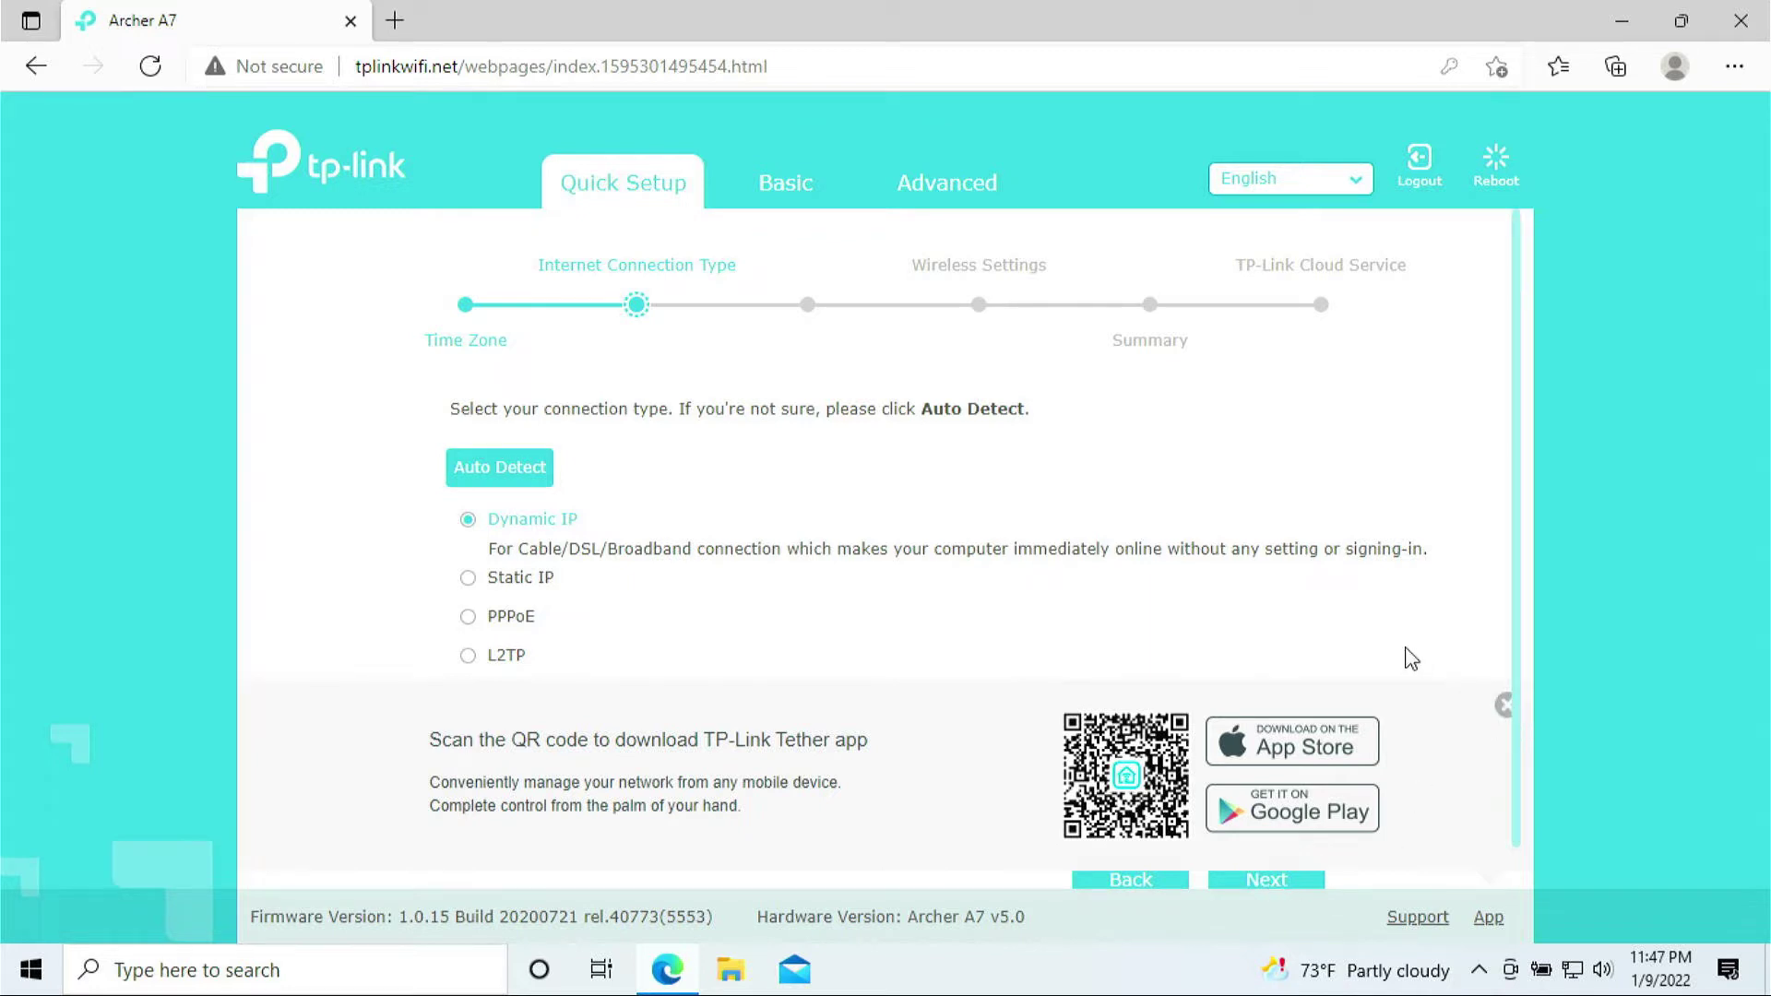
pyautogui.scroll(-1, 1353, 605)
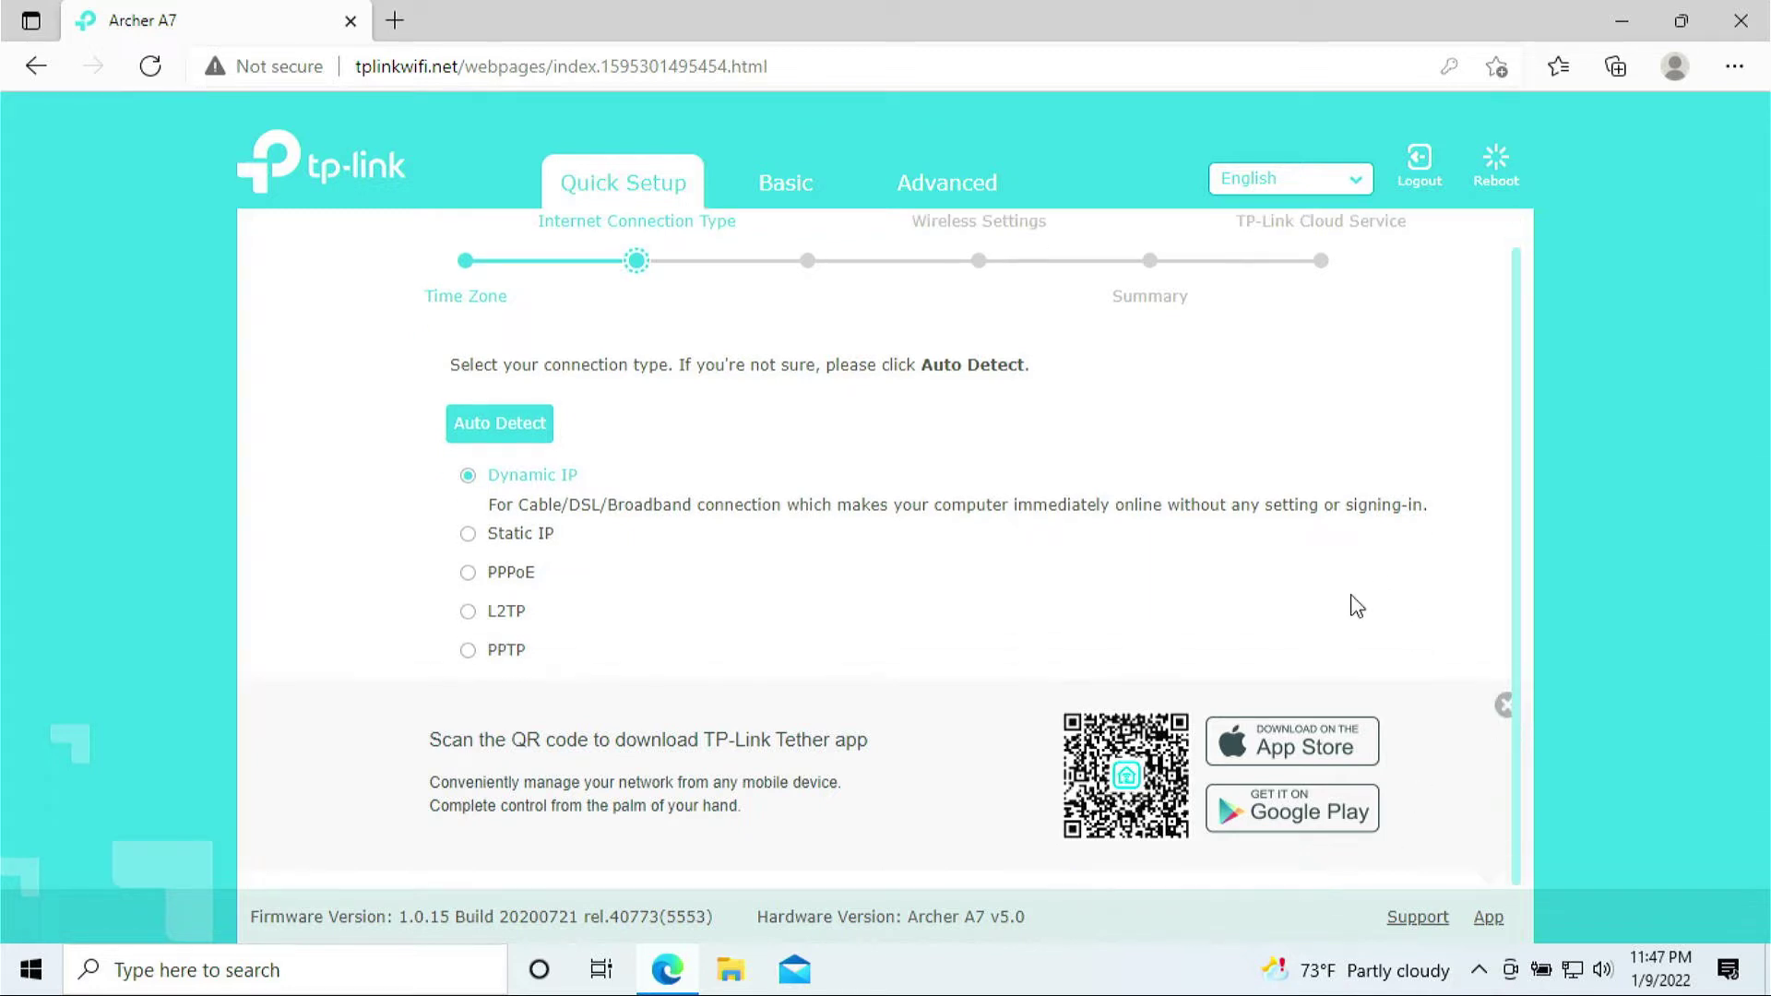
pyautogui.click(1507, 704)
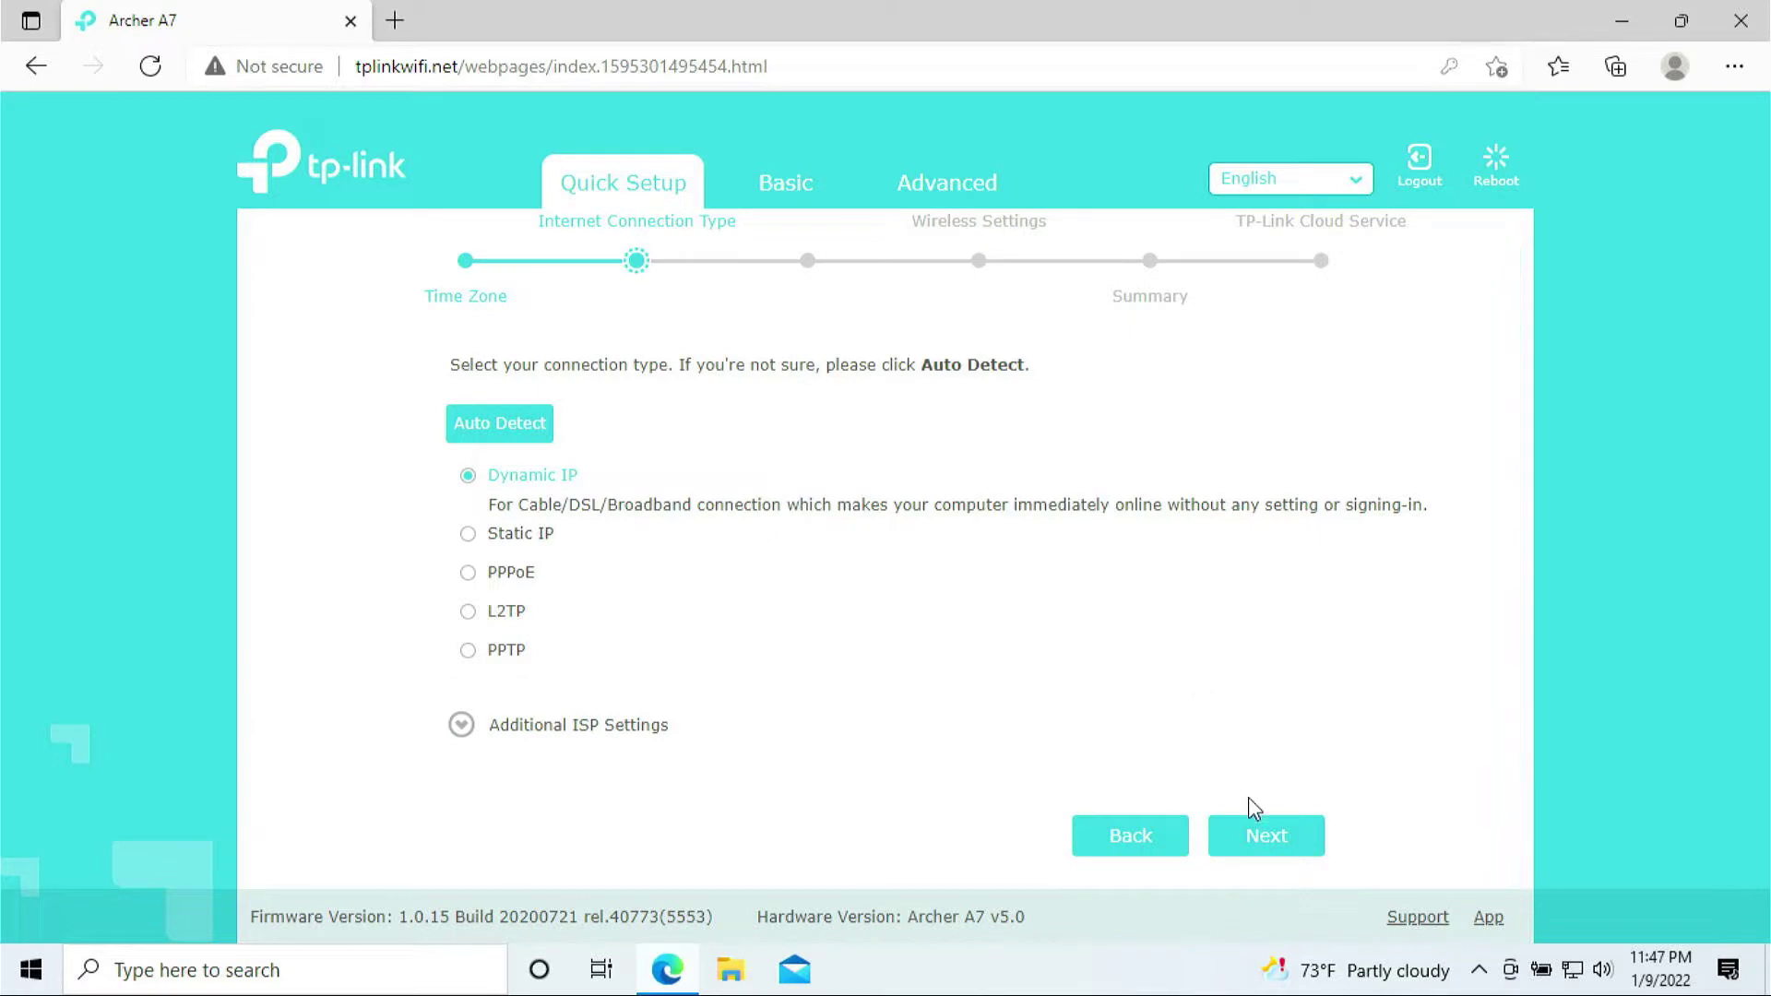
pyautogui.click(1265, 835)
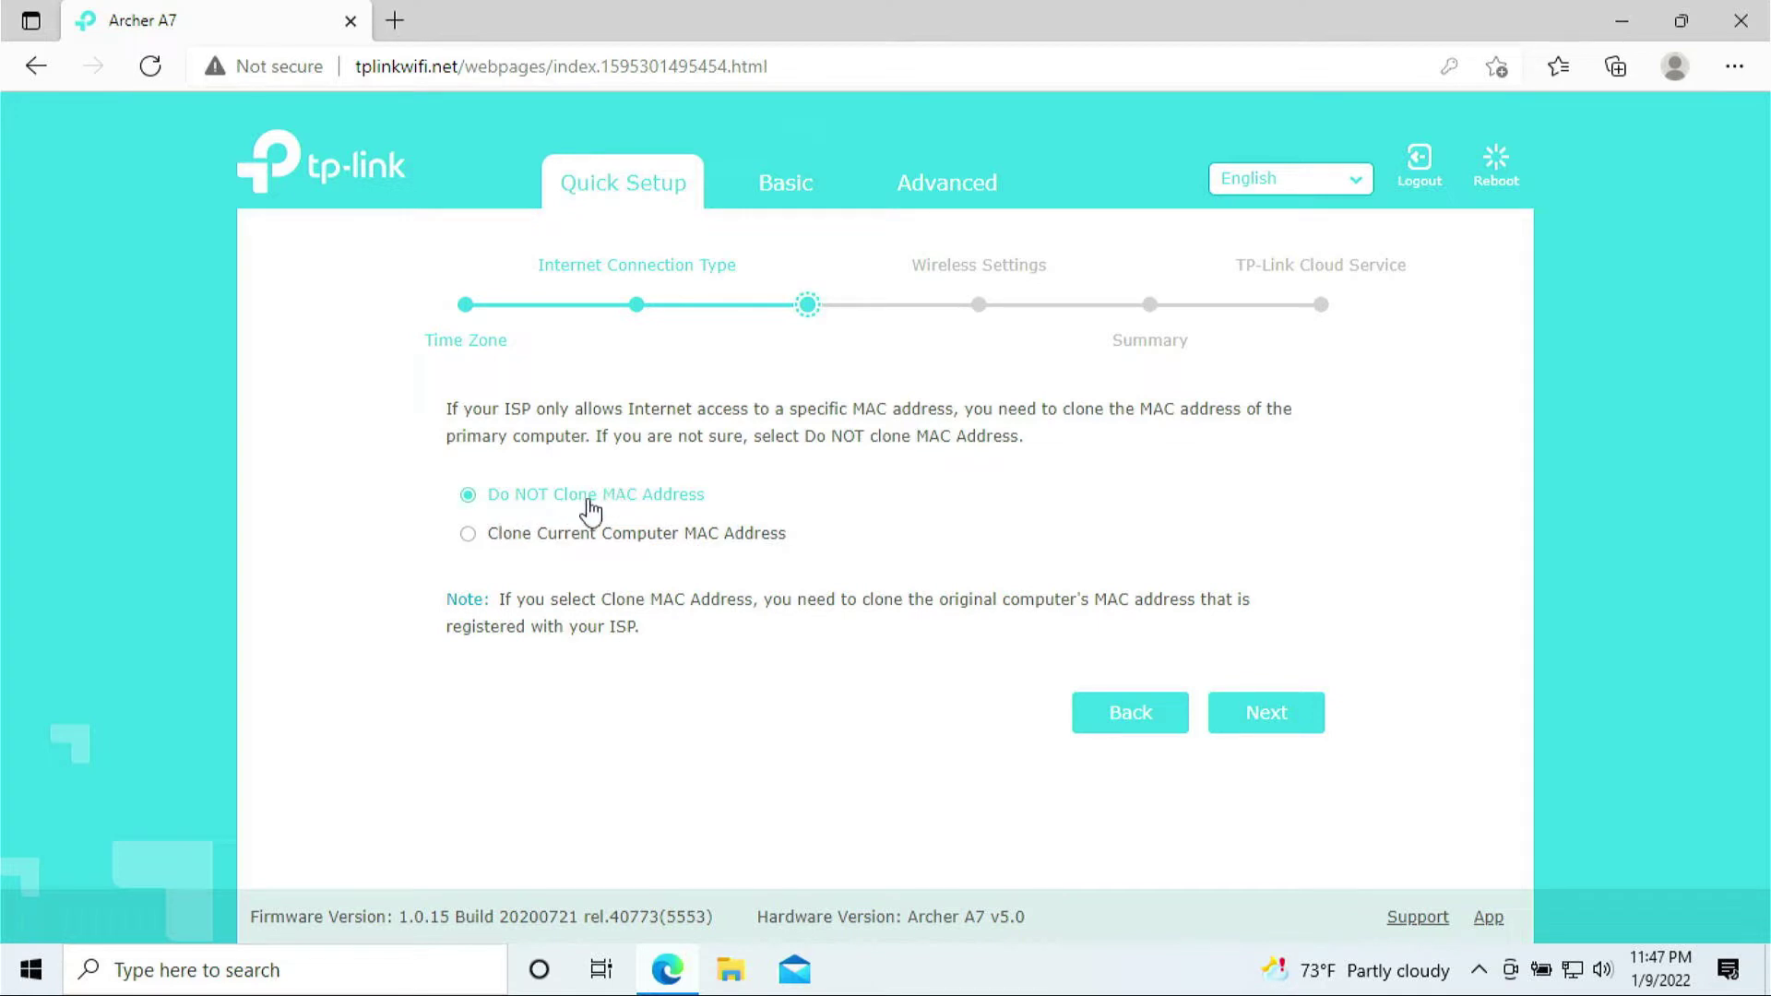
# Skip MAC cloning, keep SSID TP-Link_186E and its wireless password, and go to the Summary
pyautogui.click(1292, 726)
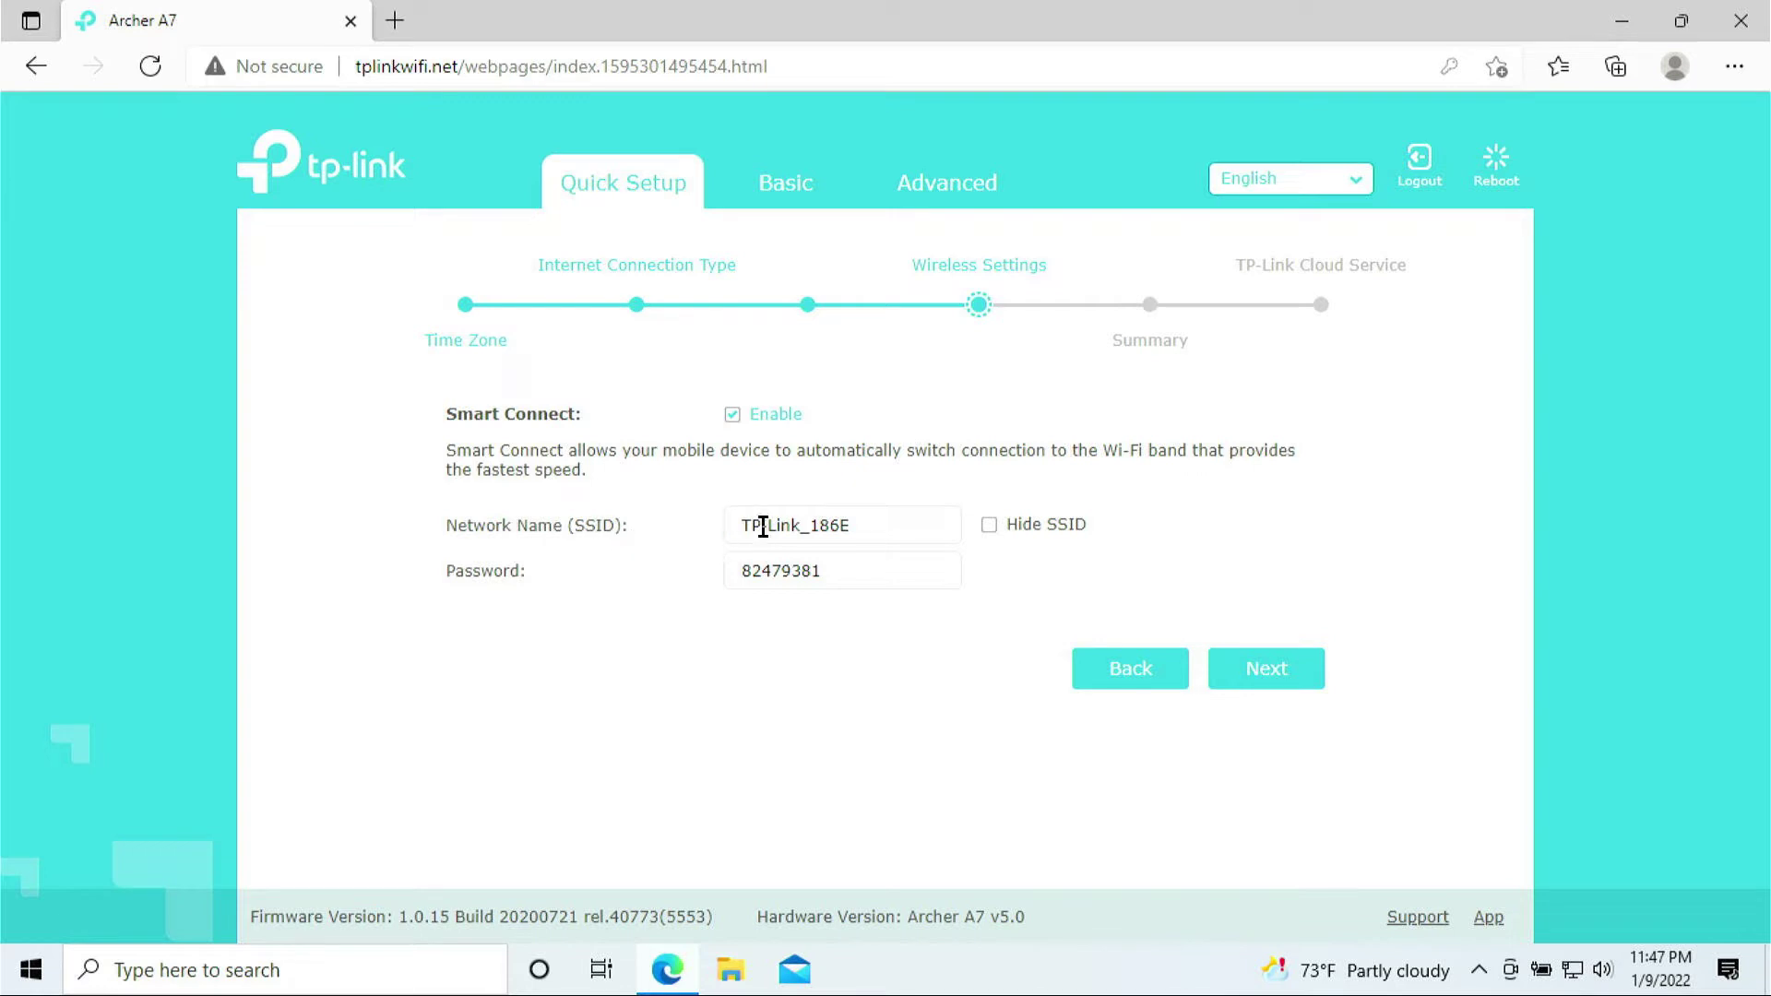
pyautogui.moveTo(854, 526); pyautogui.dragTo(738, 528)
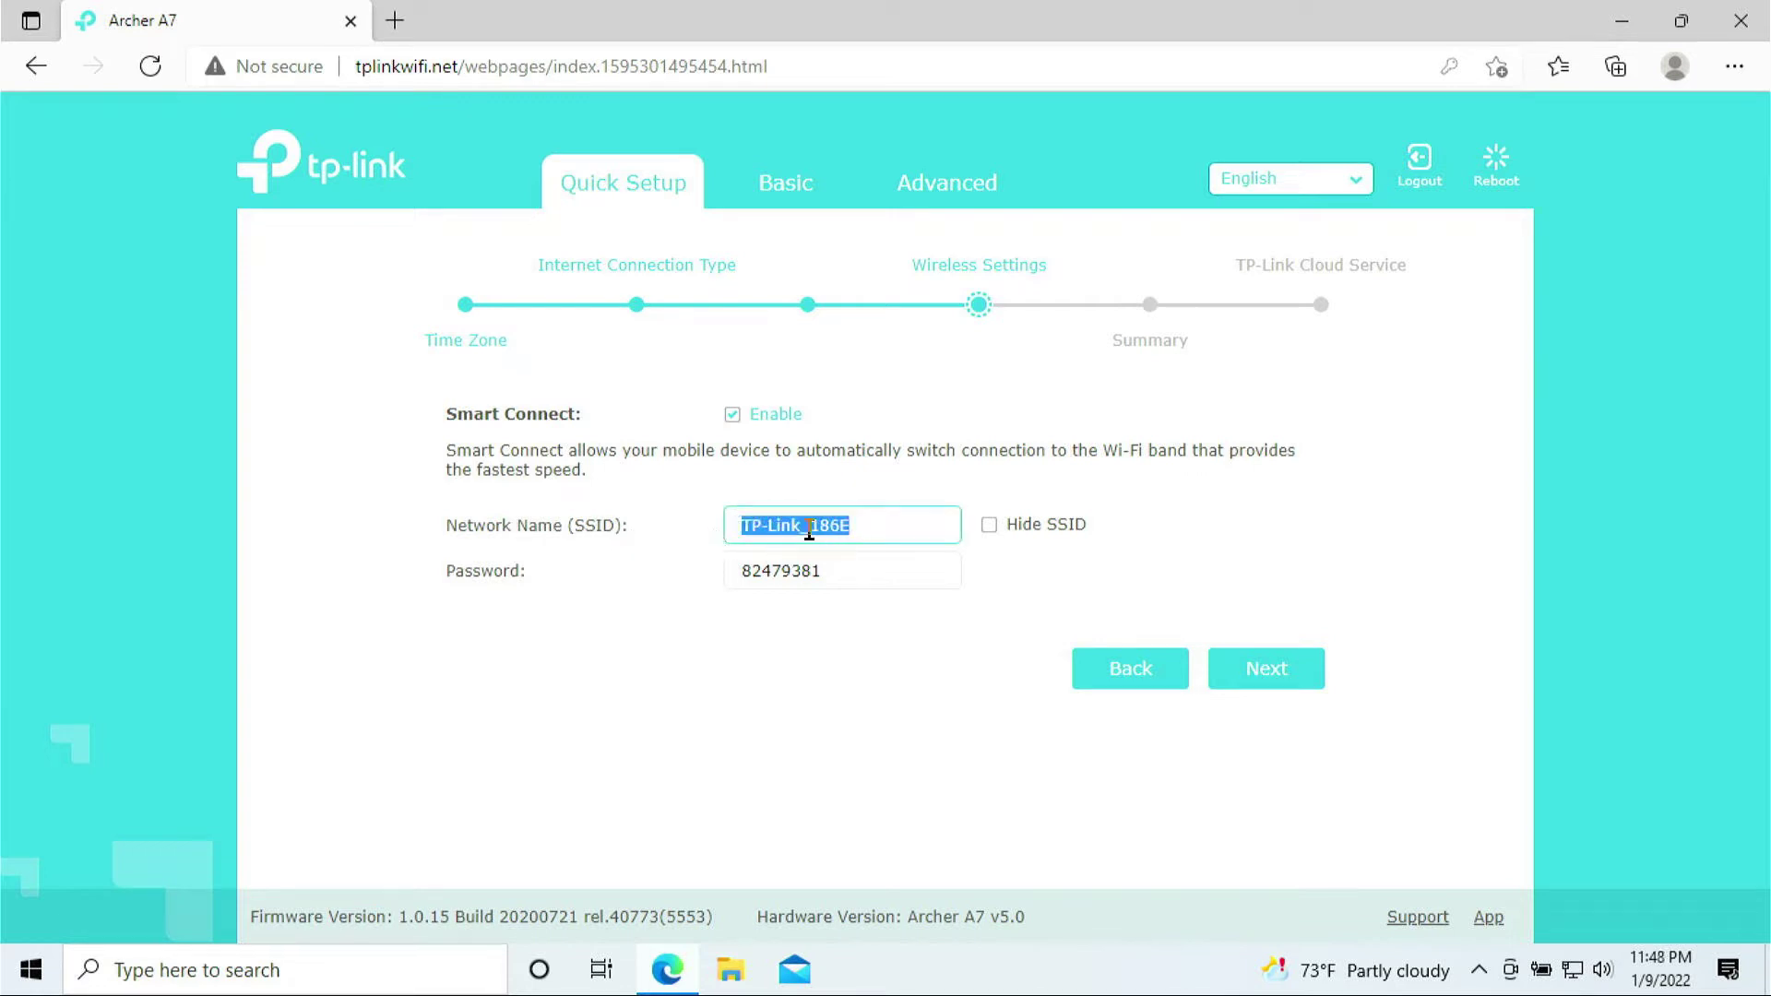
pyautogui.moveTo(880, 565); pyautogui.dragTo(708, 562)
pyautogui.moveTo(874, 516); pyautogui.dragTo(716, 518)
pyautogui.click(846, 568)
pyautogui.moveTo(846, 568); pyautogui.dragTo(731, 573)
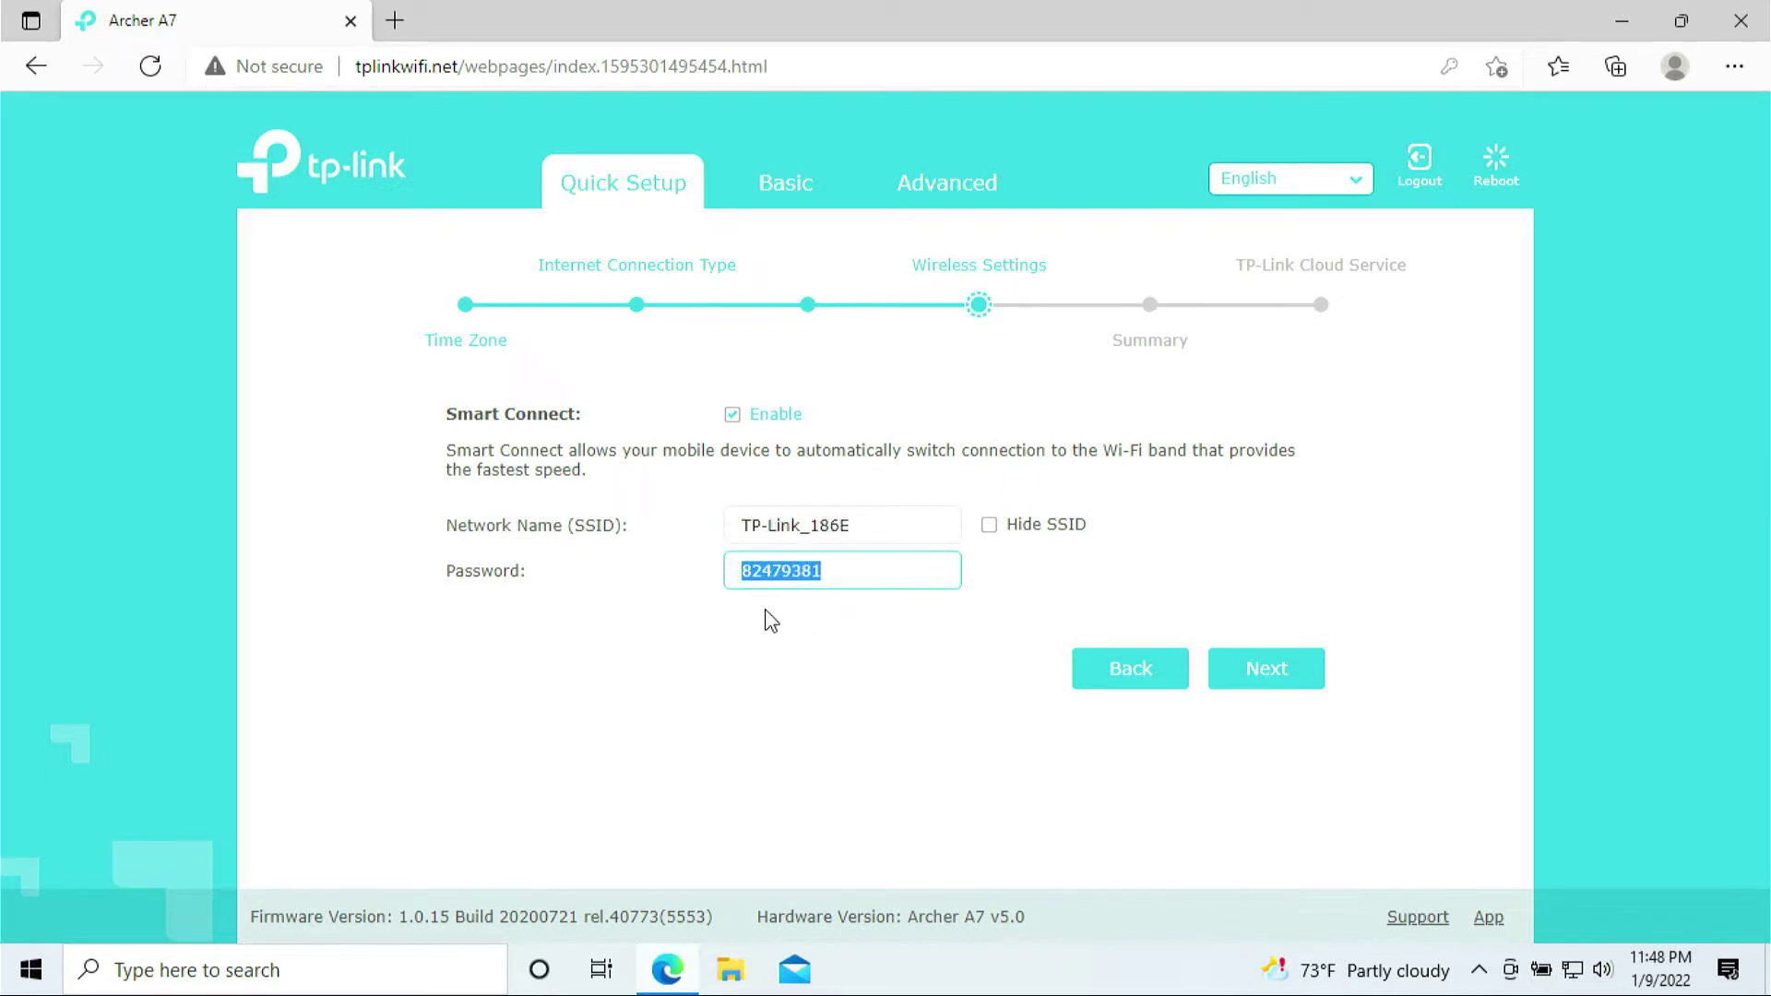
pyautogui.click(832, 623)
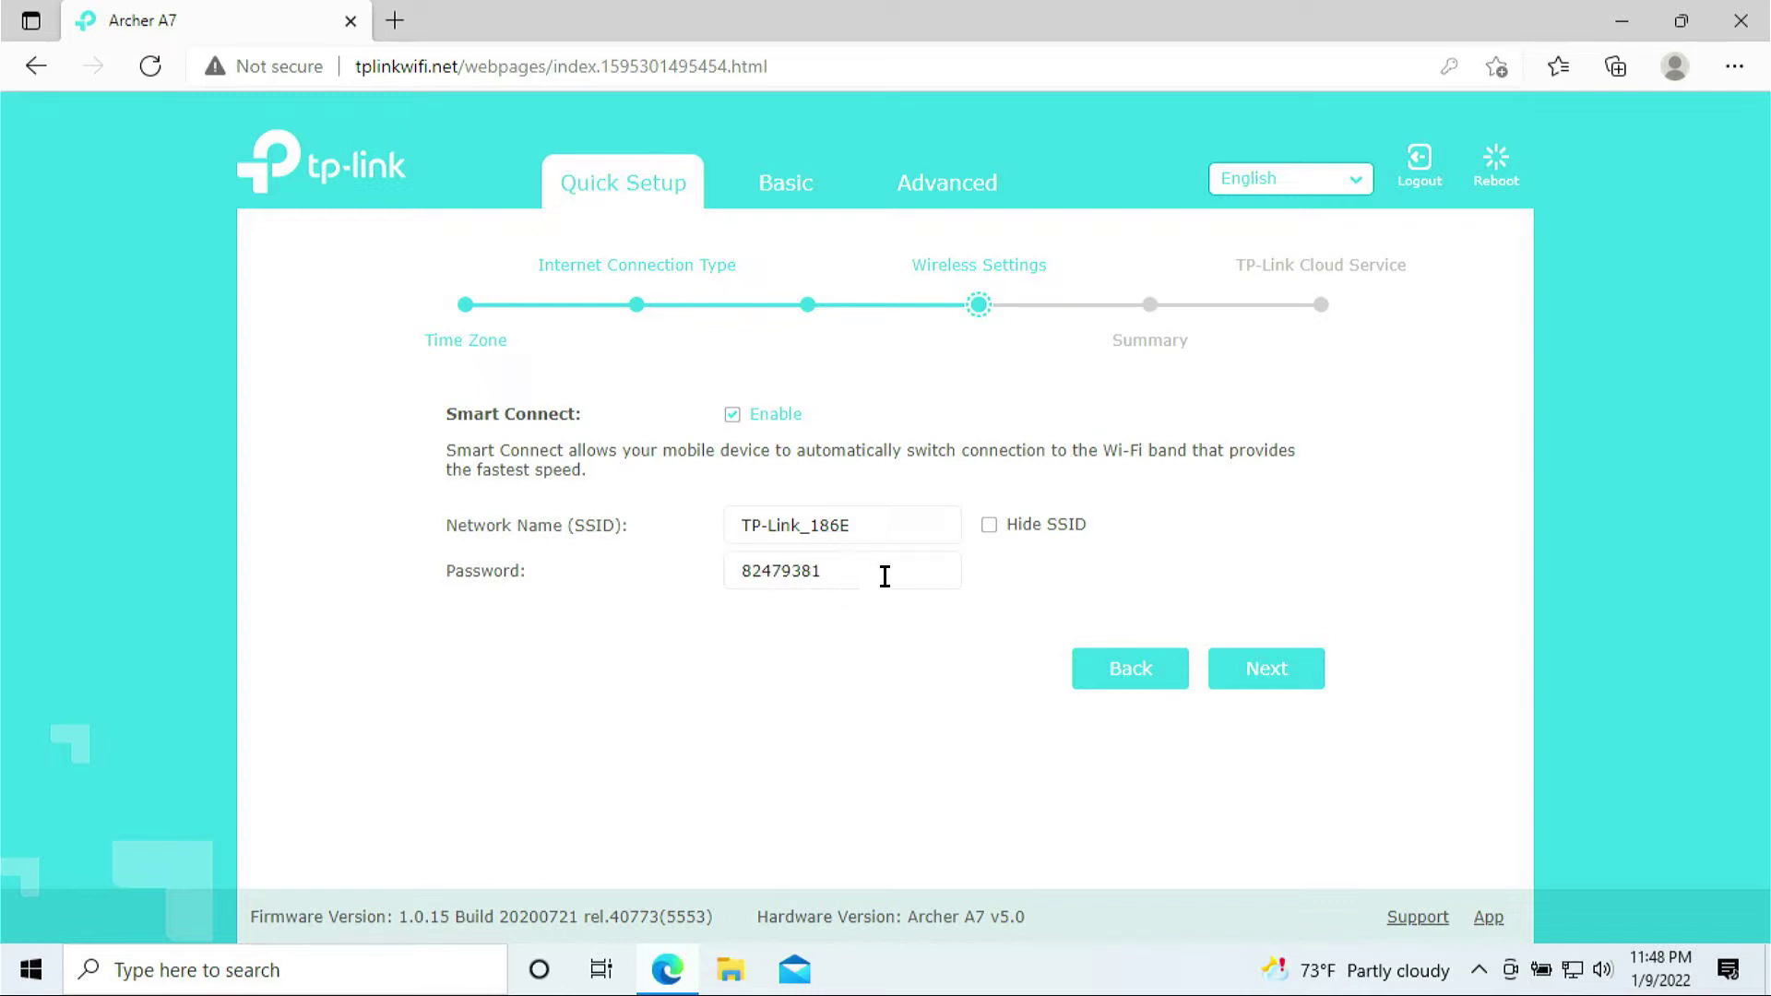
pyautogui.click(1278, 686)
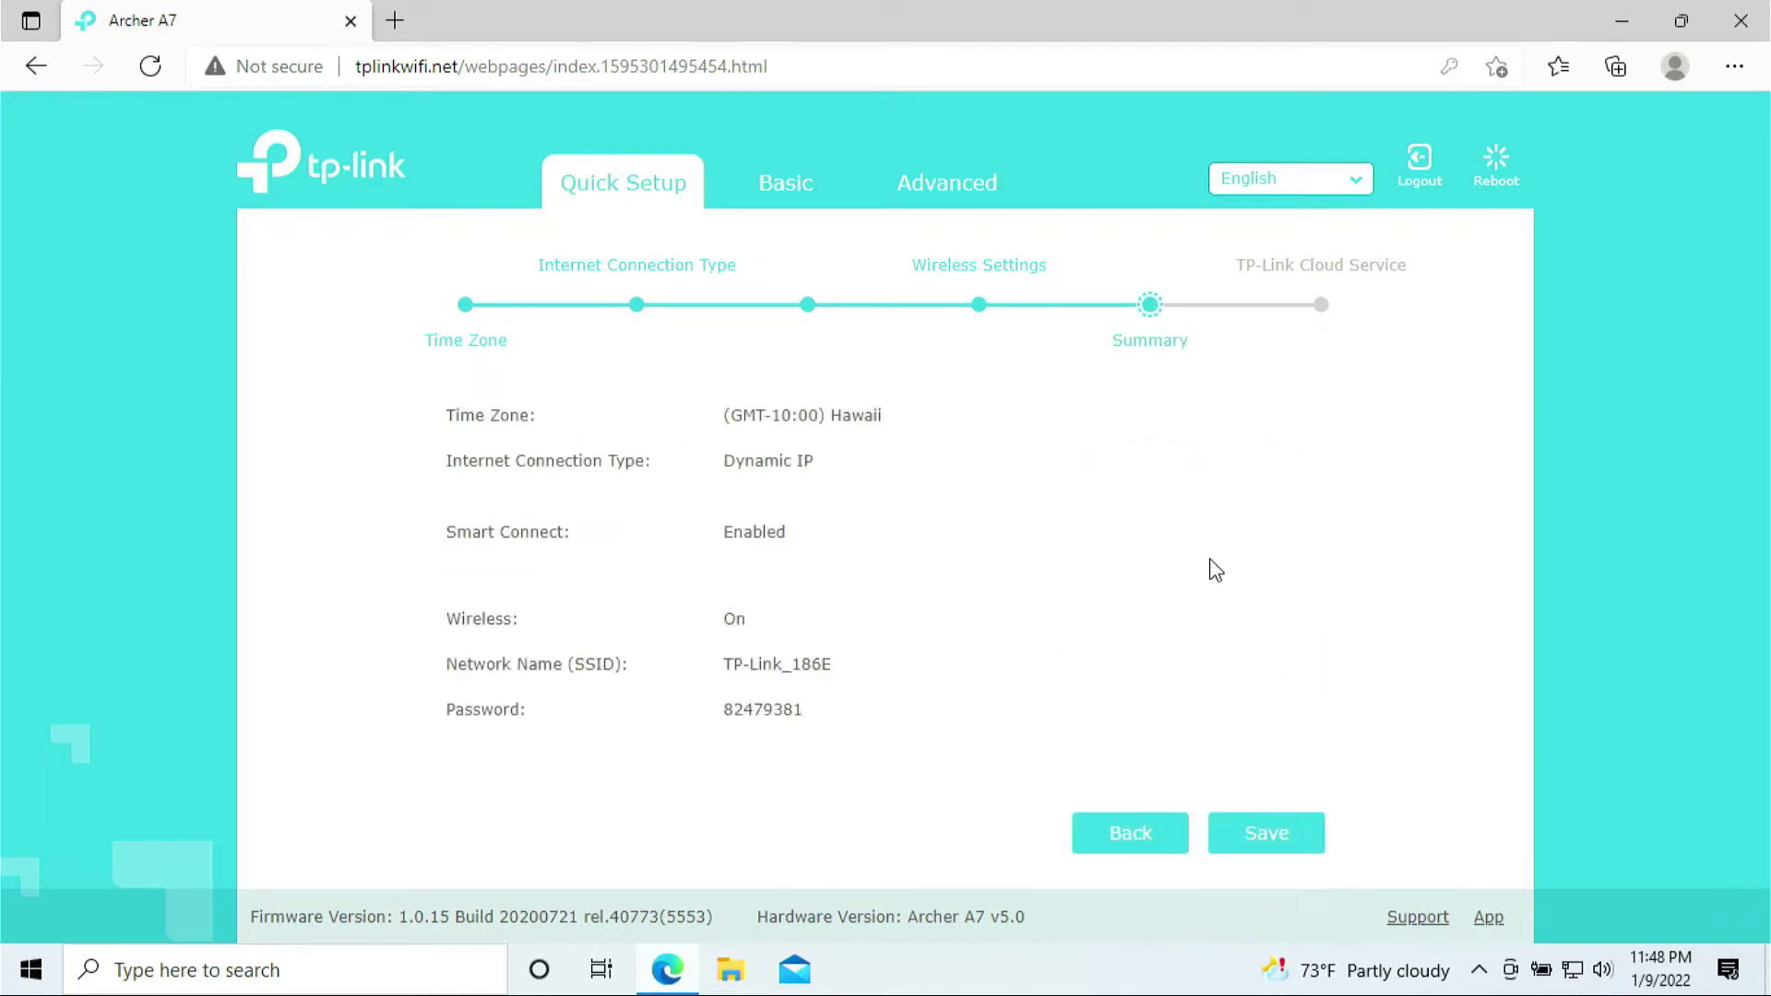
pyautogui.doubleClick(842, 716)
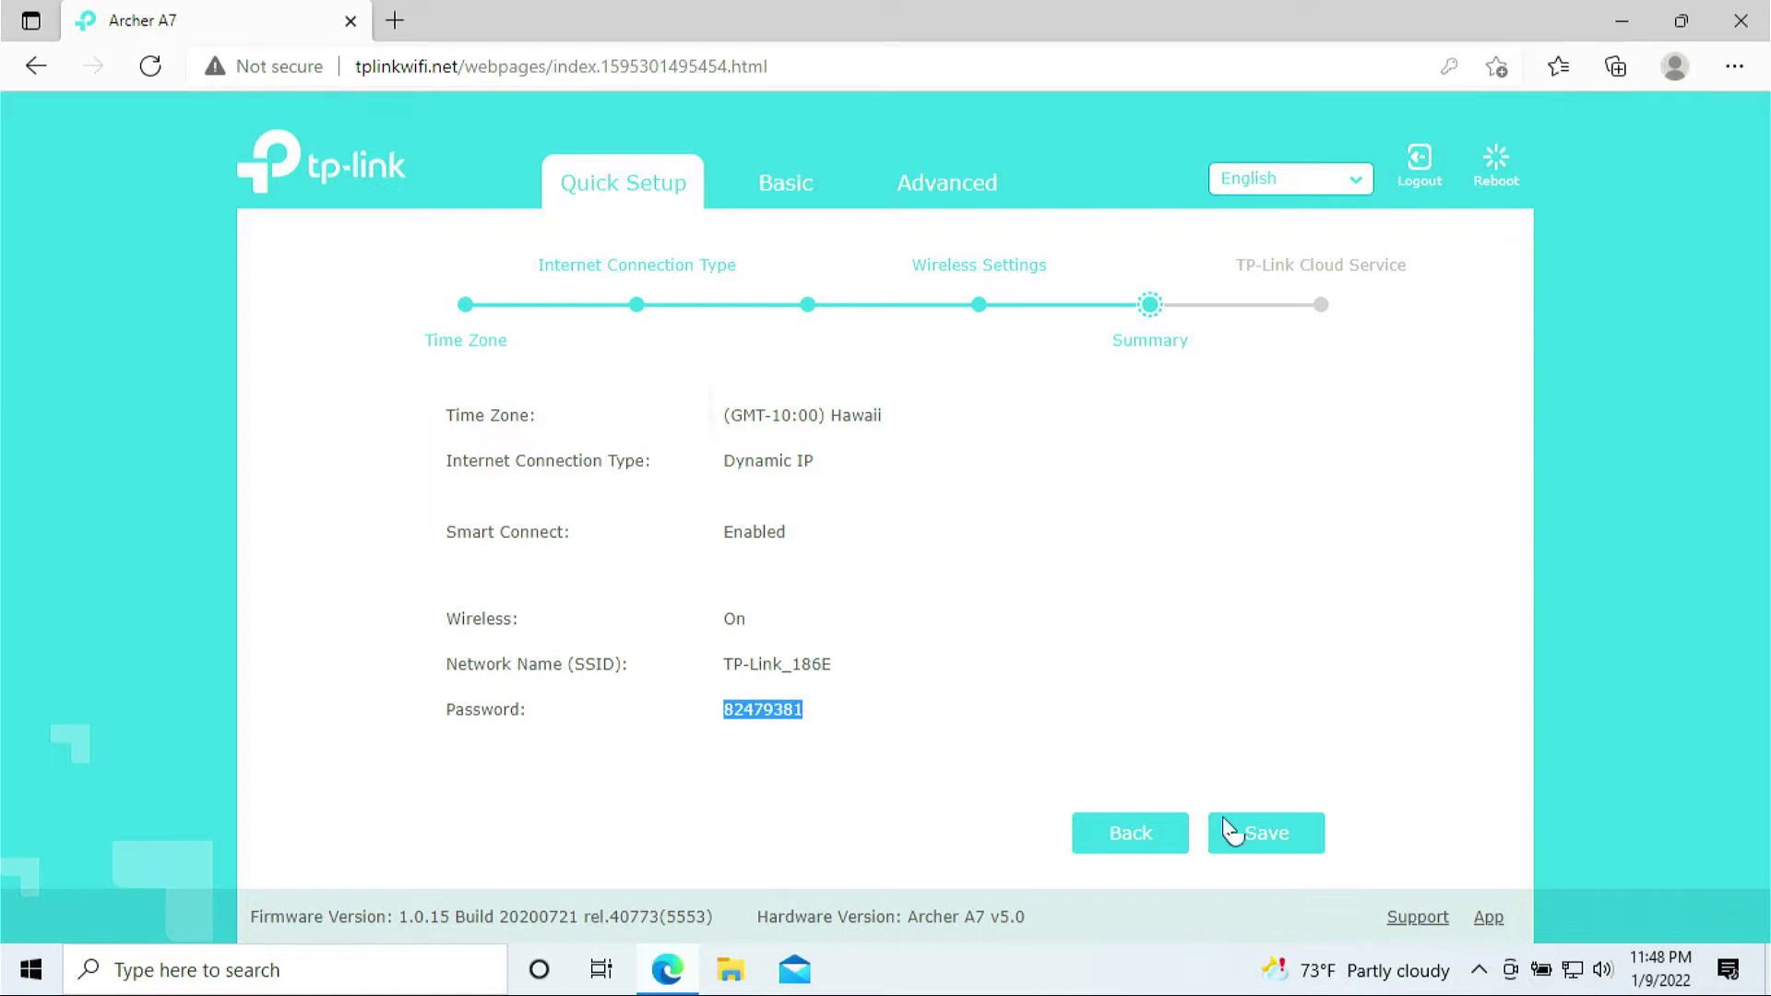
# Save the Quick Setup settings from the Summary page
pyautogui.click(1296, 838)
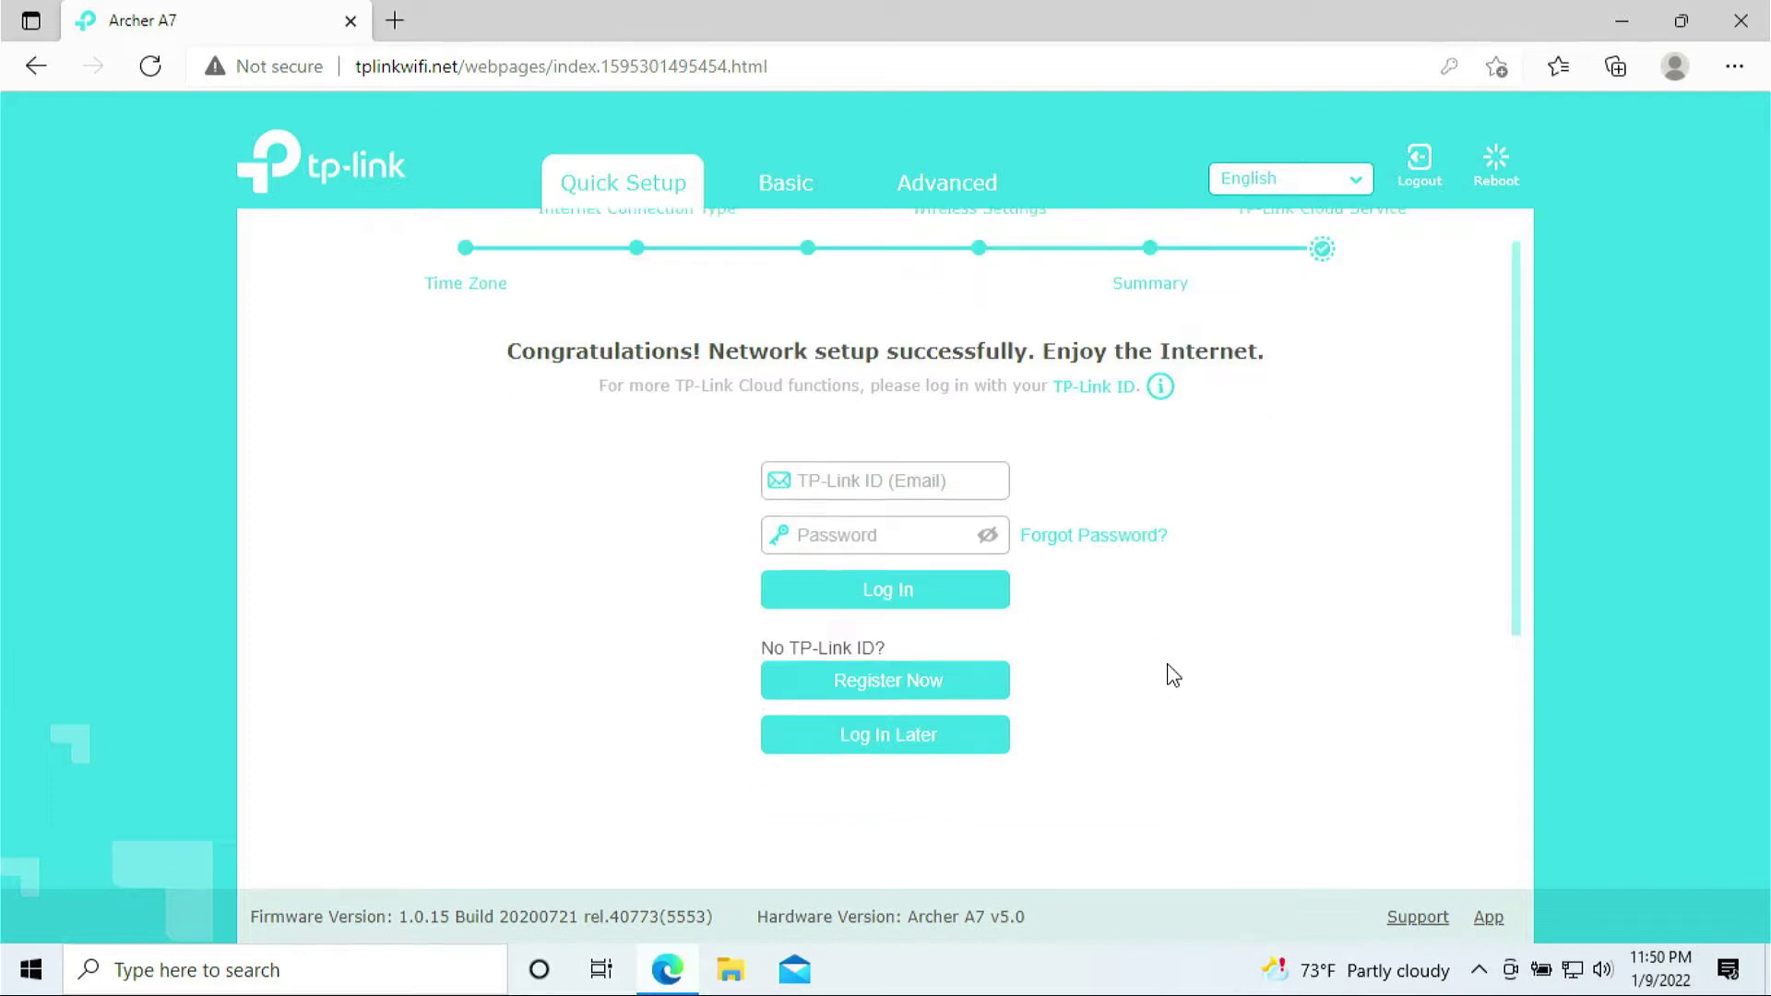
# Close the Edge window showing the completed setup page
pyautogui.scroll(-2, 1171, 675)
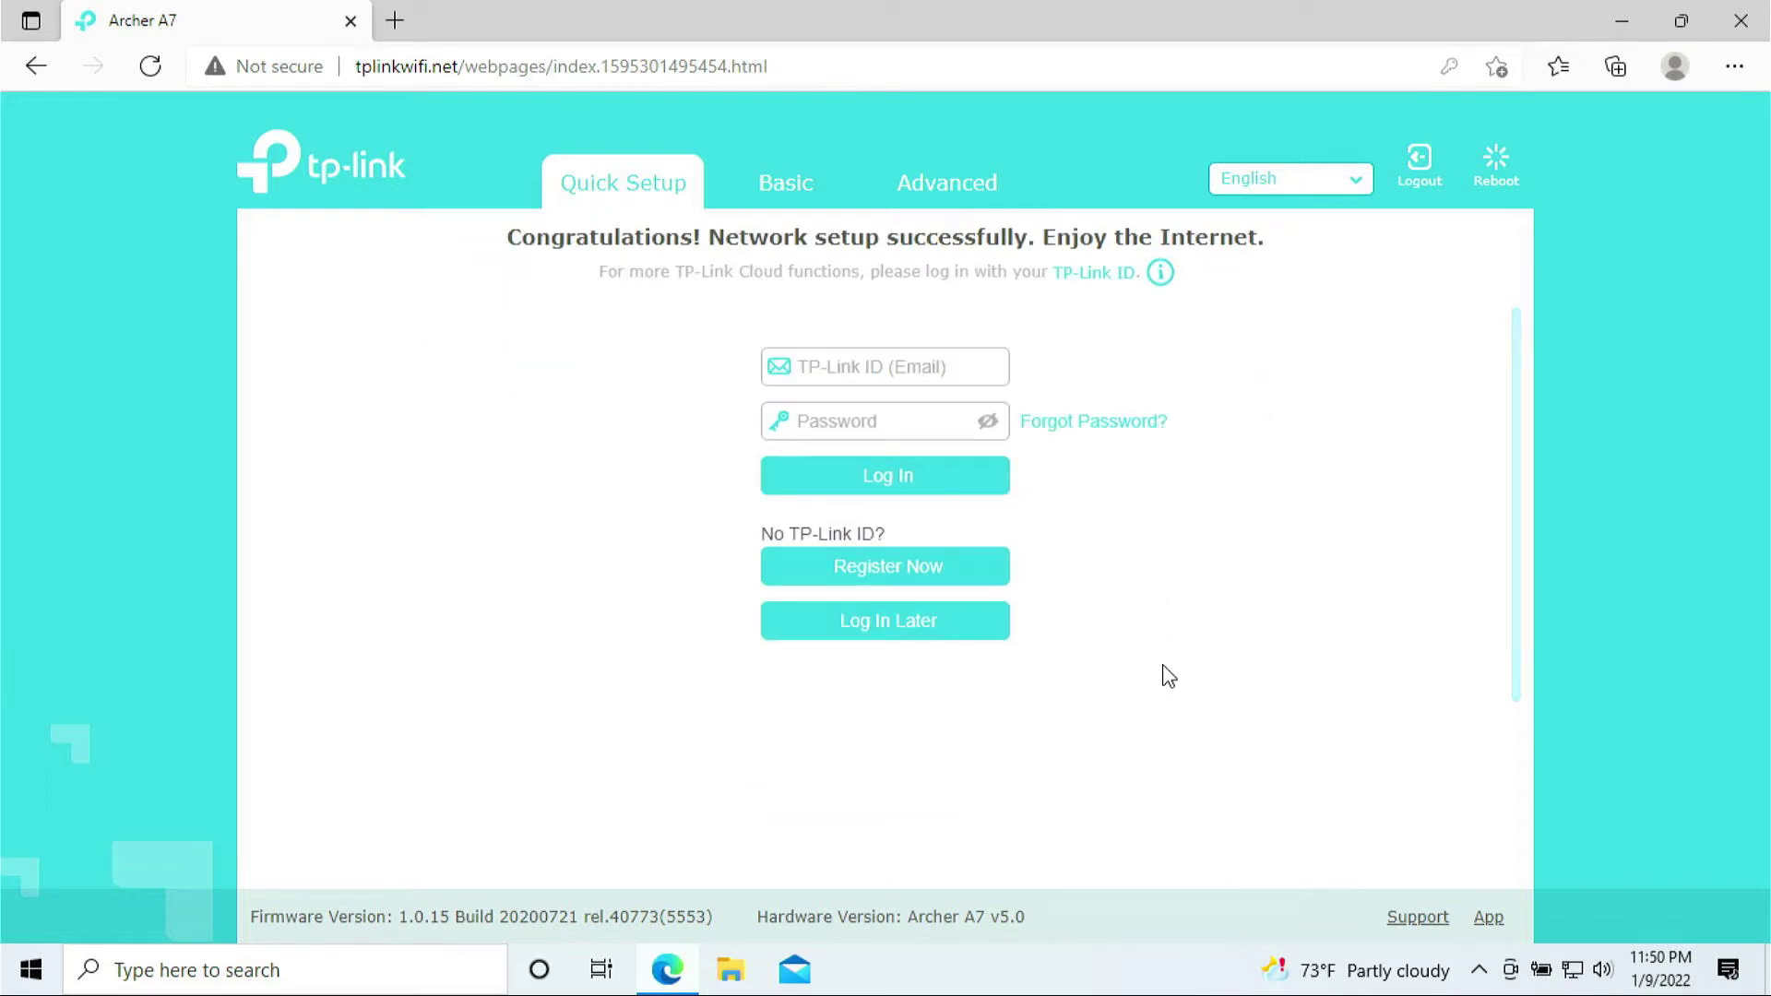
pyautogui.scroll(2, 1310, 535)
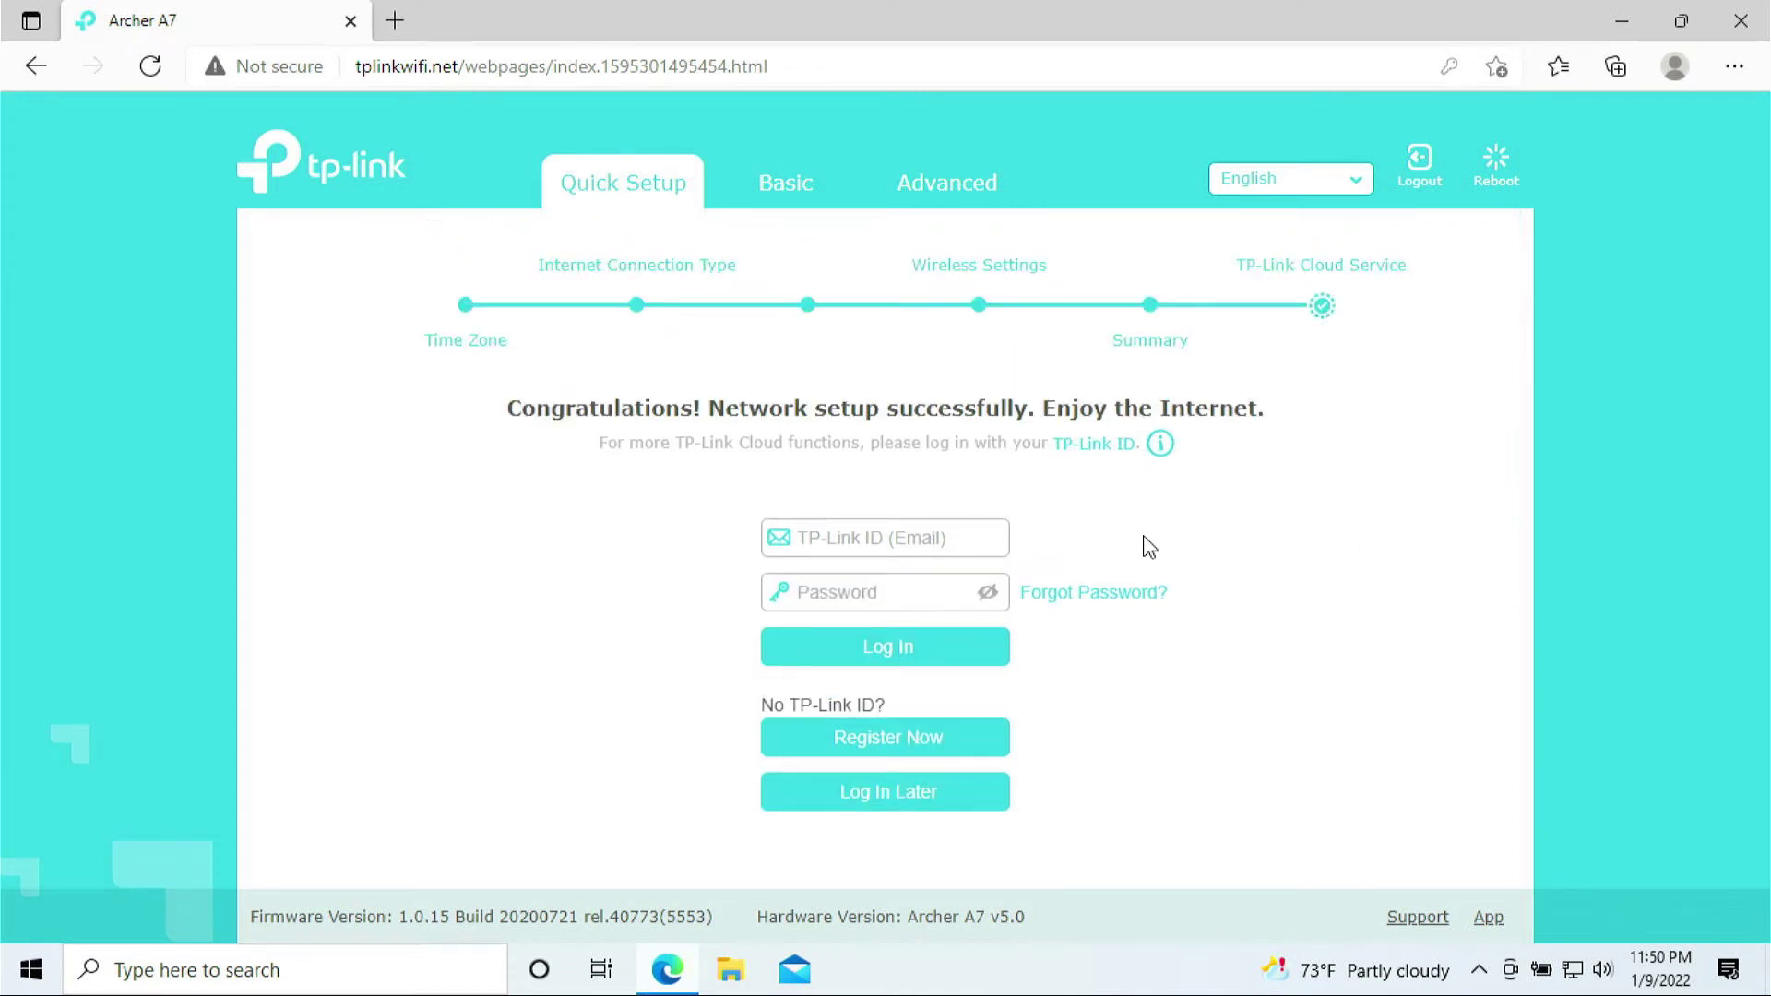
pyautogui.click(1737, 23)
pyautogui.click(893, 336)
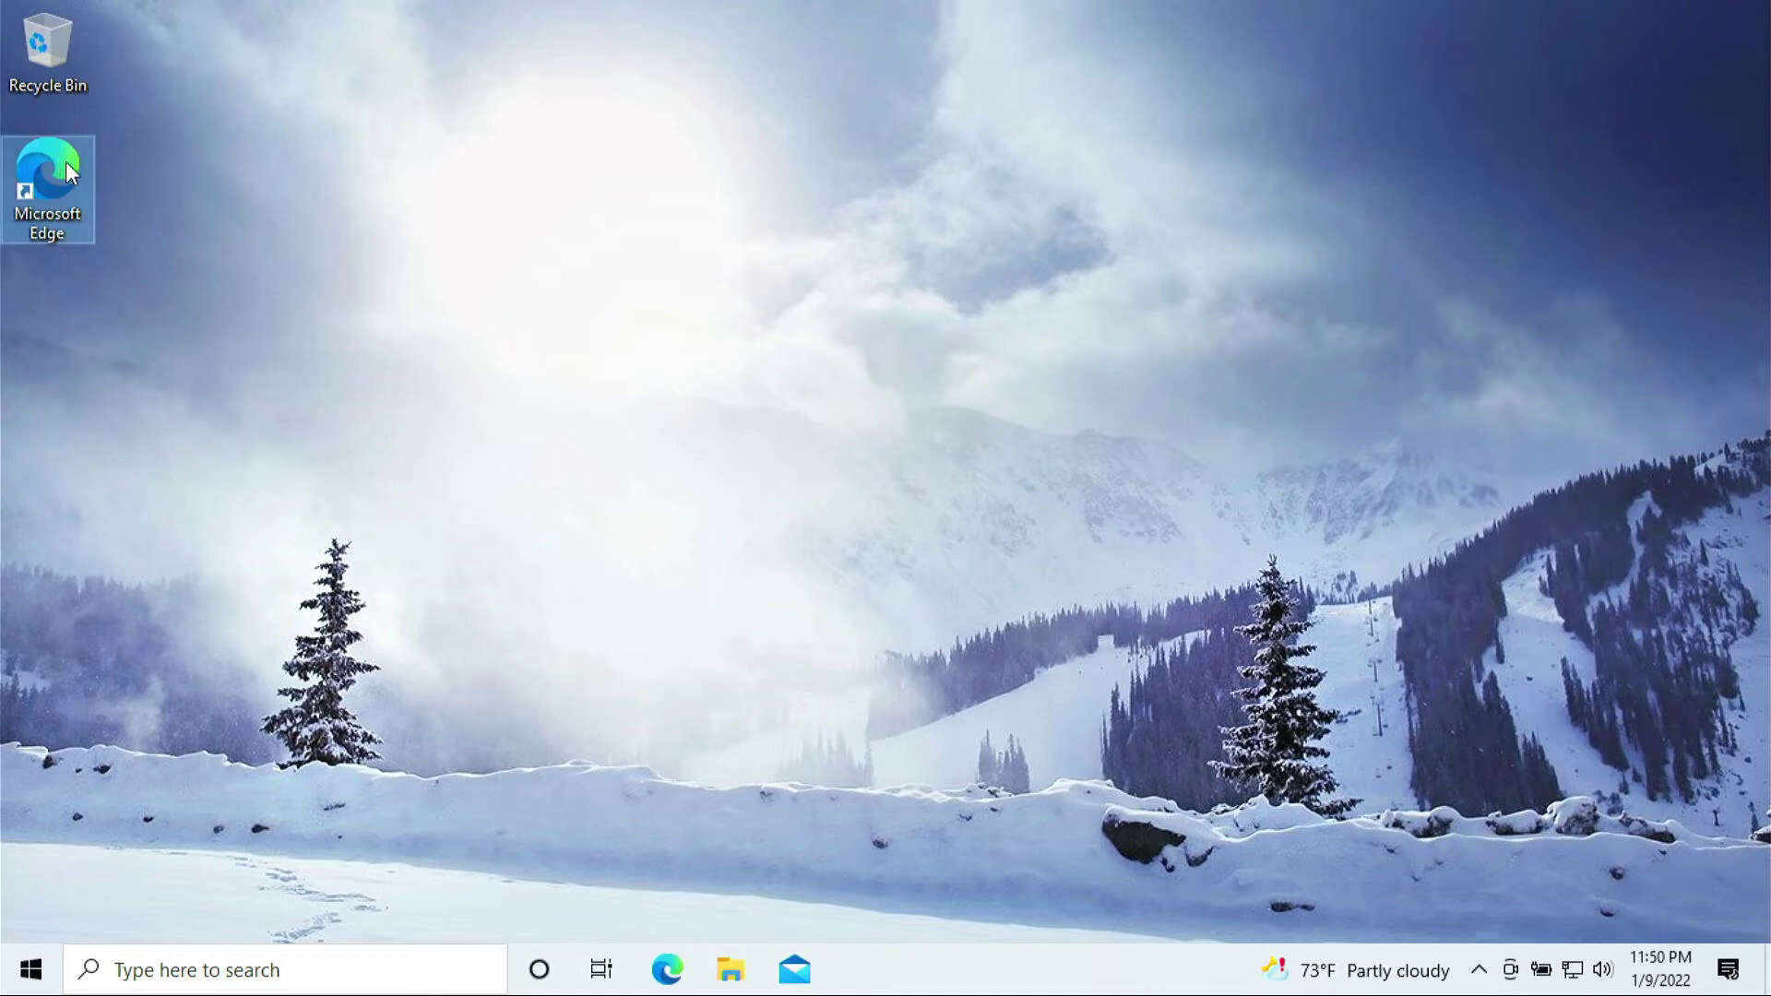
# Relaunch Edge, go to tplinkwifi.net and log in with the admin password
pyautogui.doubleClick(57, 170)
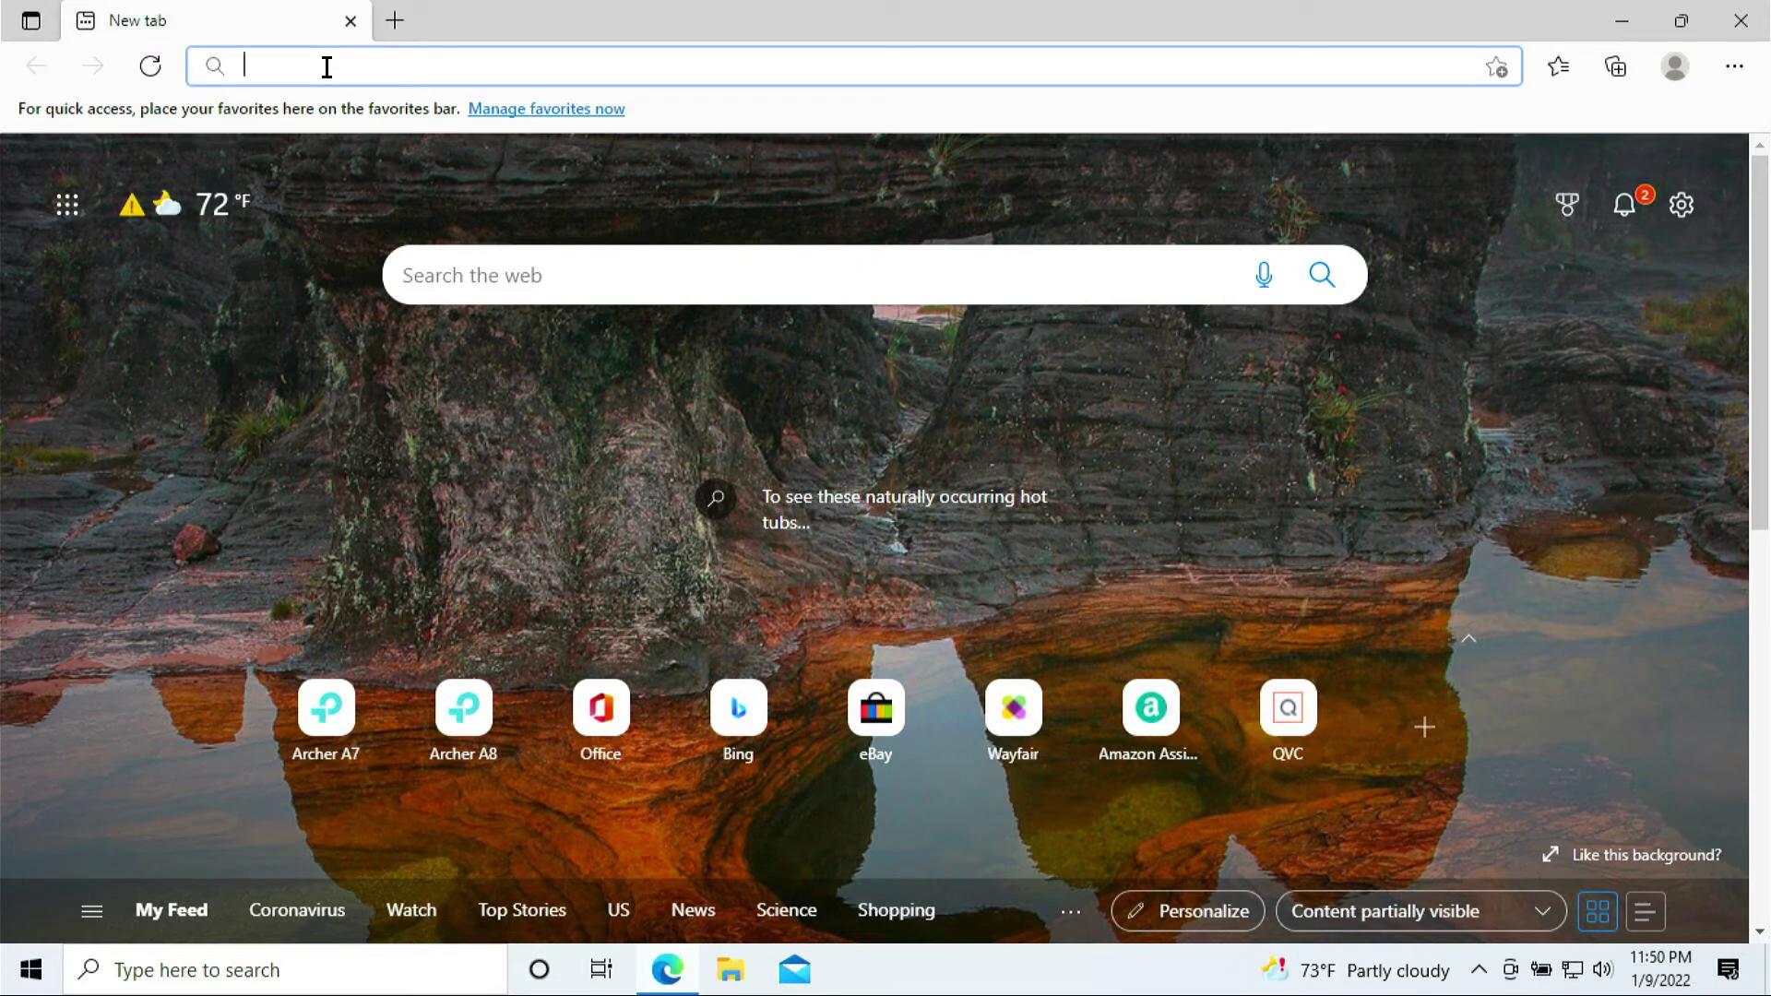
pyautogui.write('tplinkwifi.net')
pyautogui.press('Return')
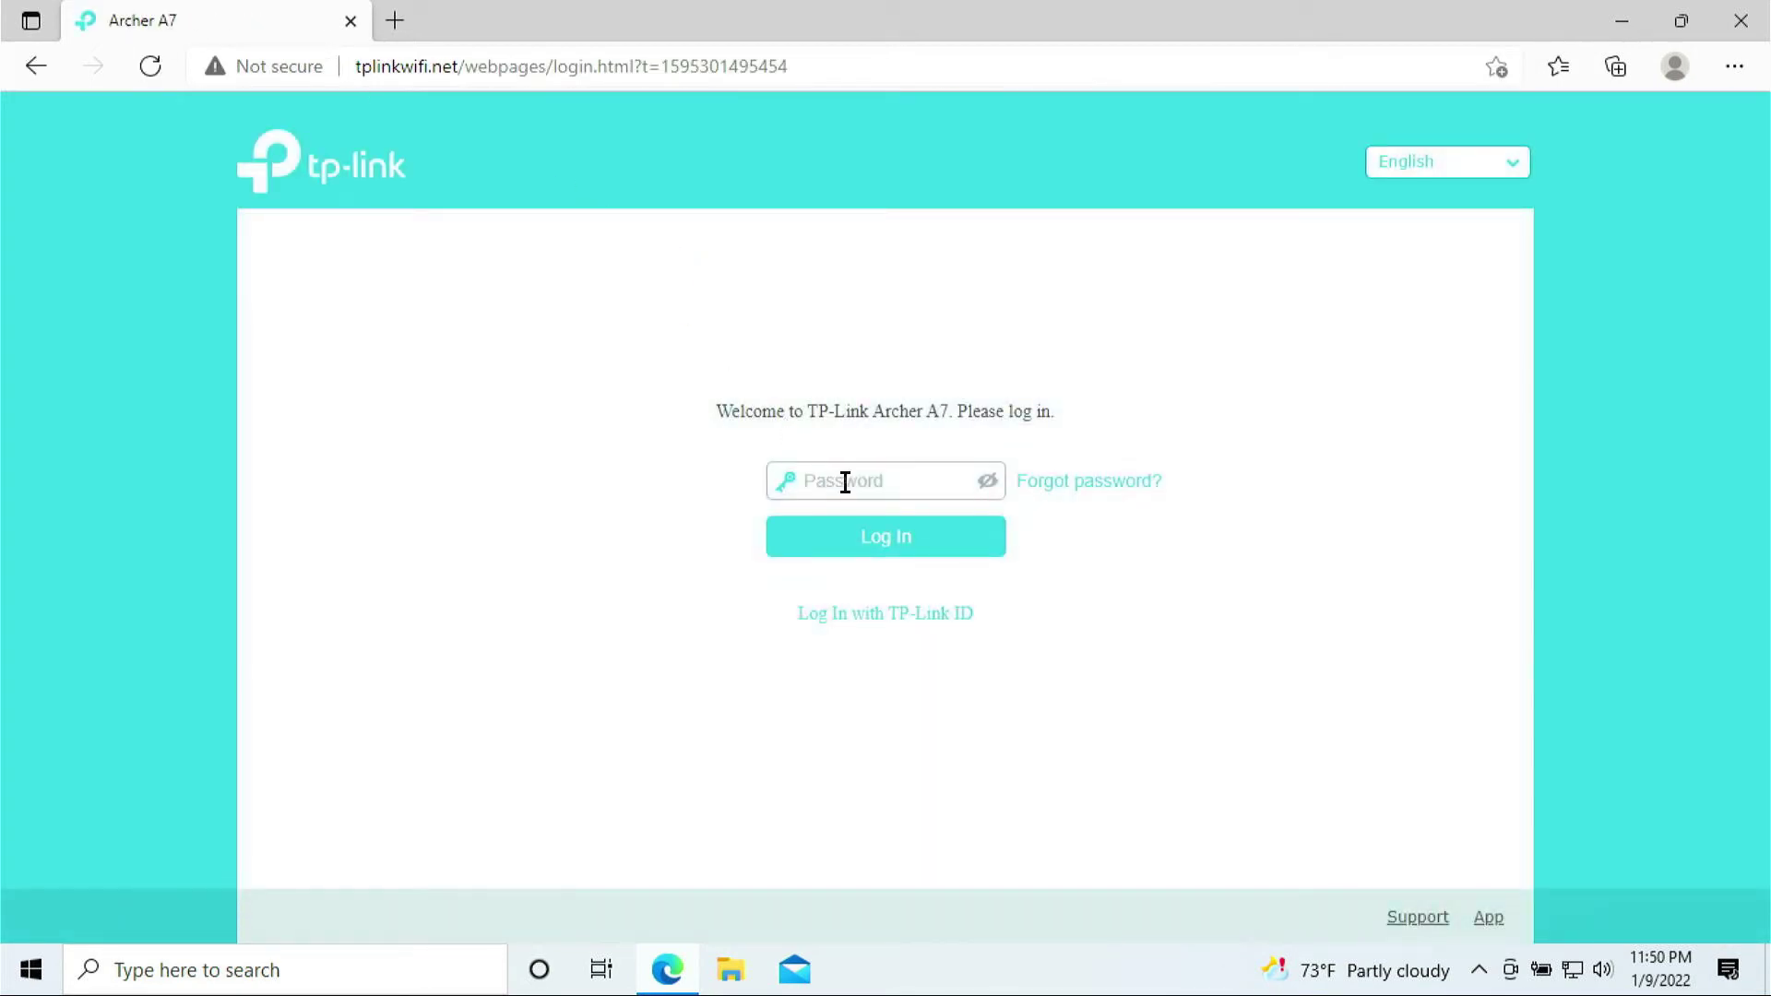
pyautogui.click(845, 481)
pyautogui.press('Return')
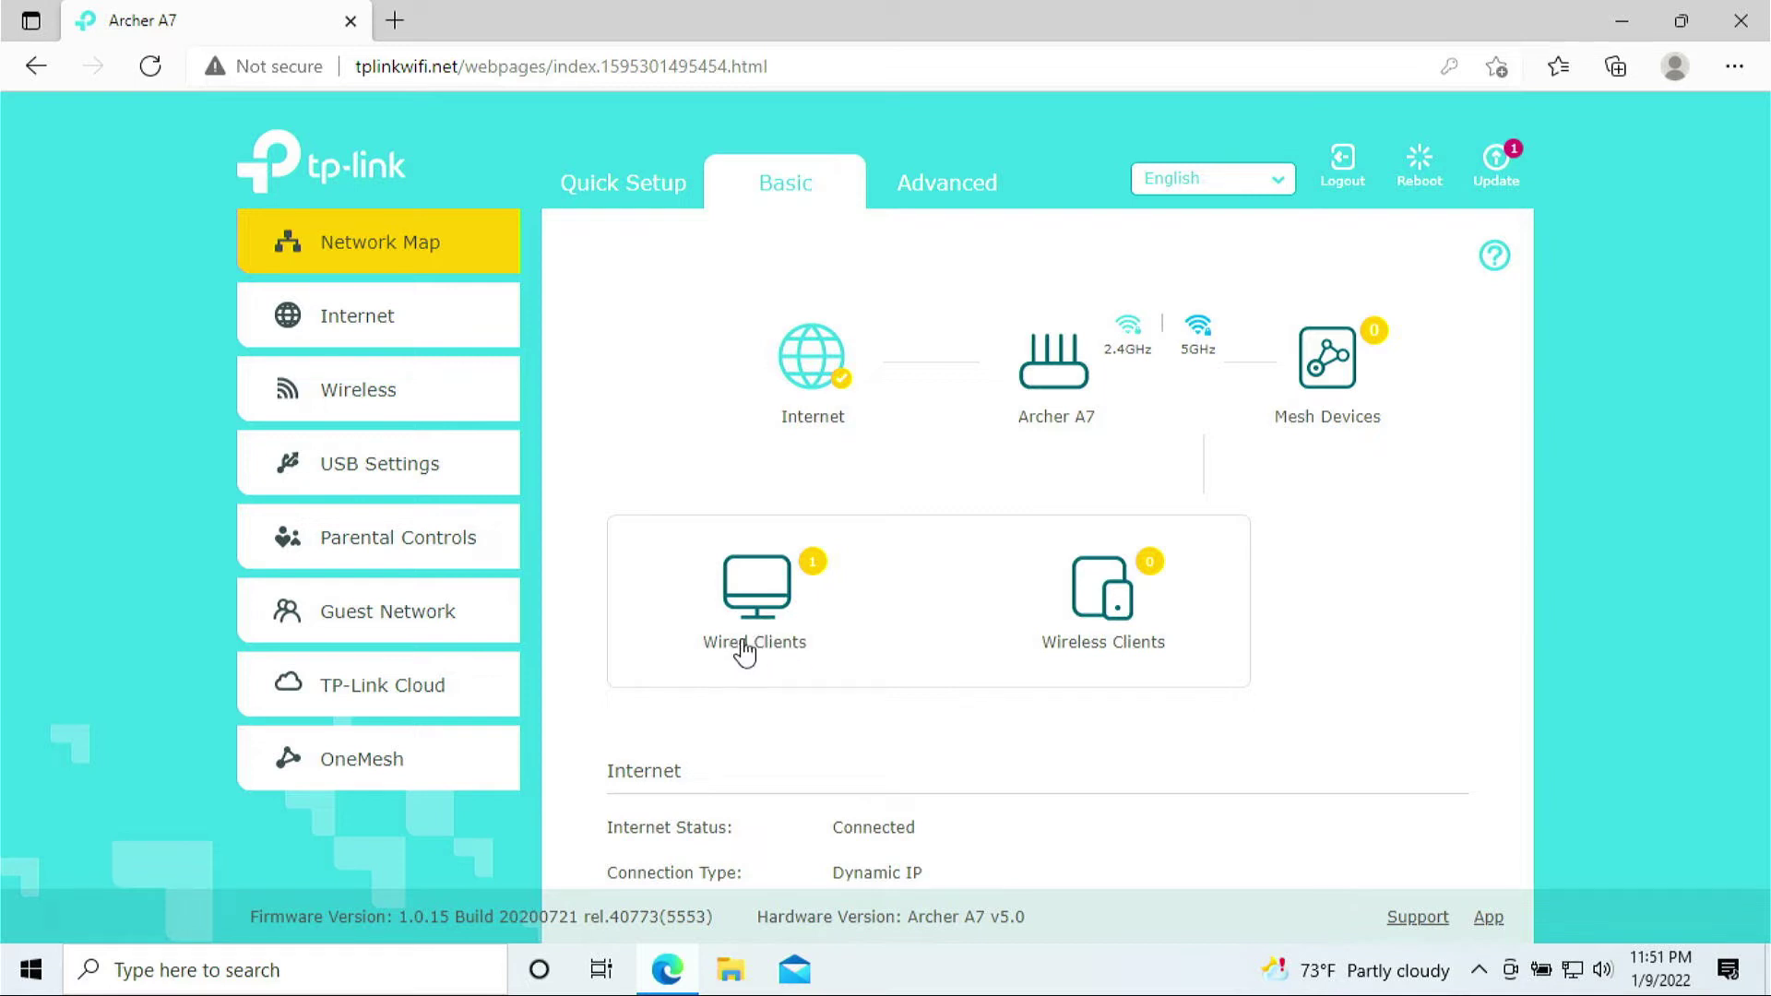
# Show the wired clients list and select the connected computer's name
pyautogui.click(773, 616)
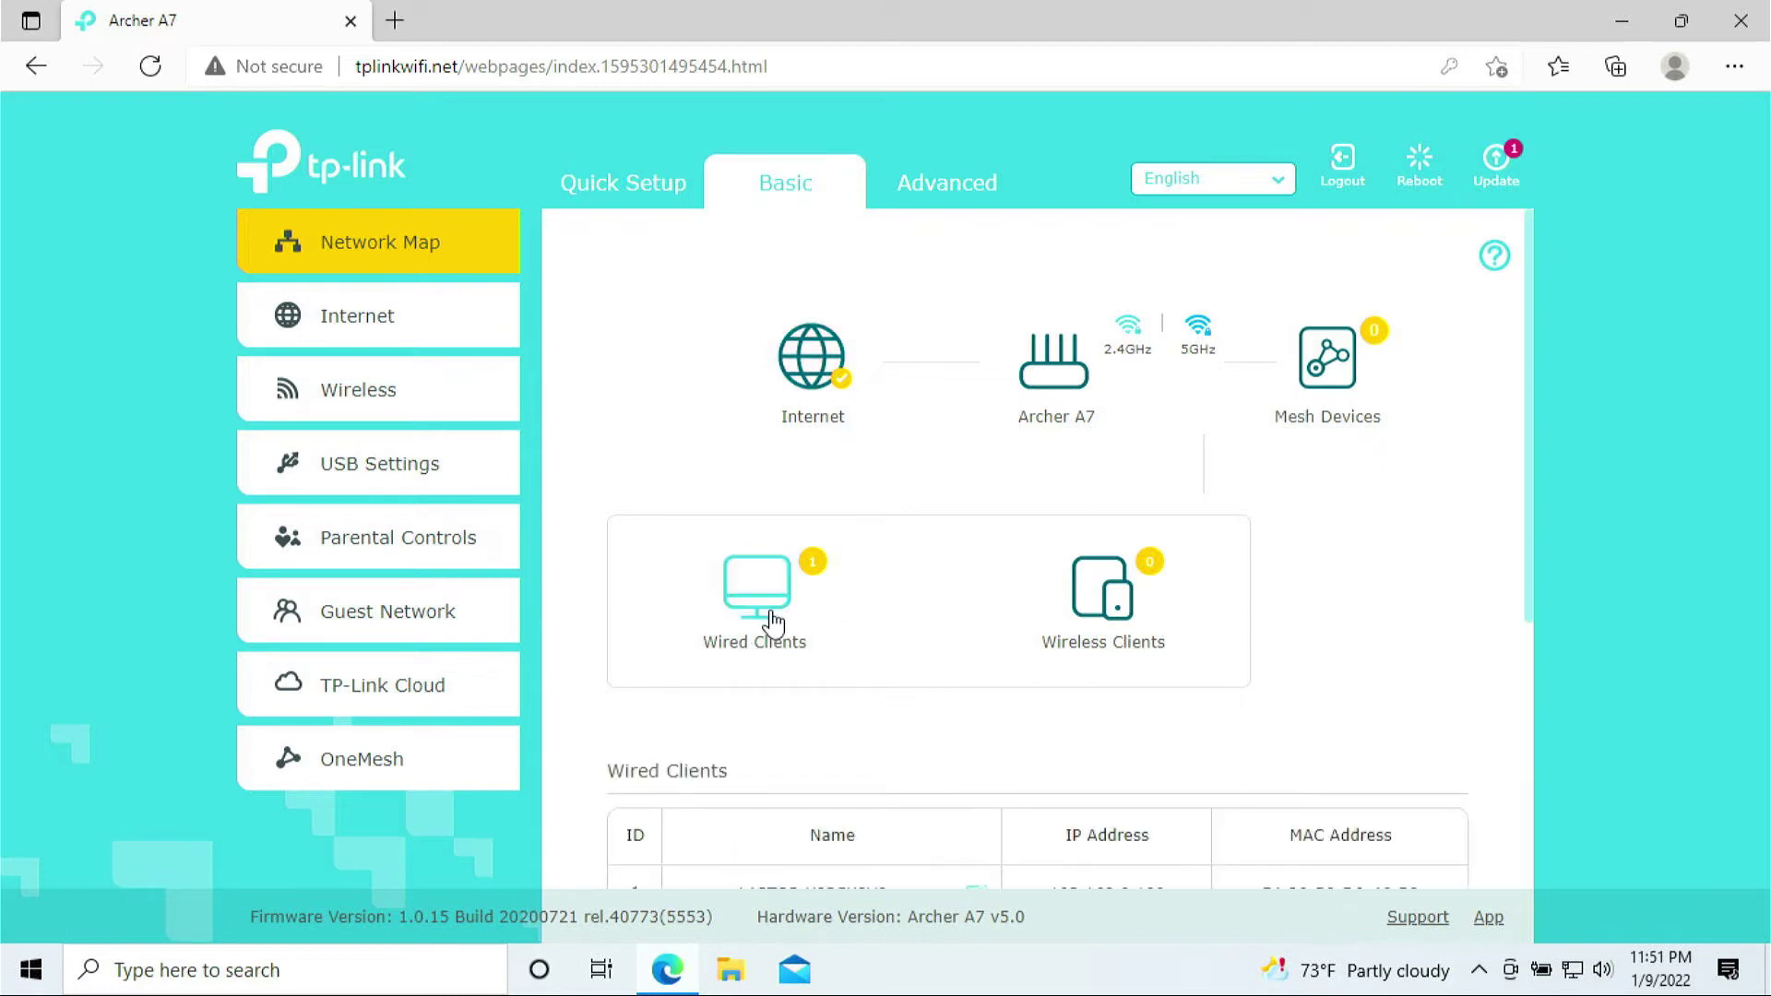
pyautogui.scroll(-1, 817, 616)
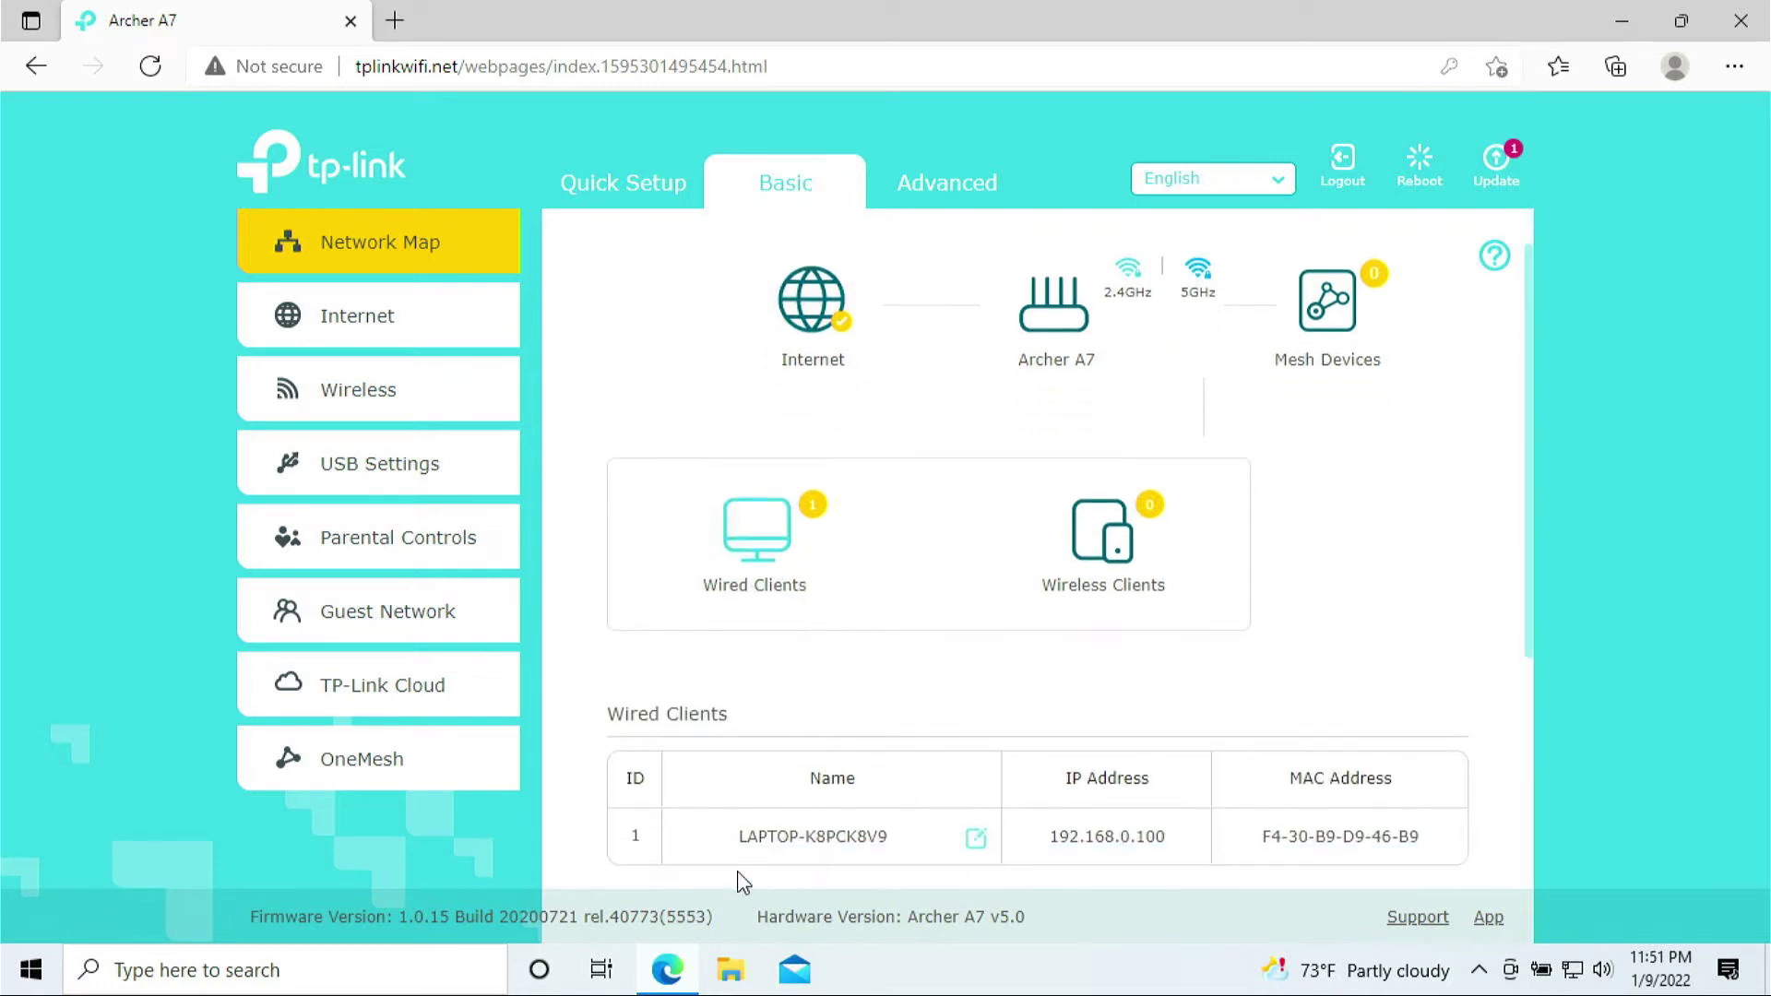
pyautogui.moveTo(743, 841); pyautogui.dragTo(917, 832)
pyautogui.click(904, 836)
pyautogui.moveTo(742, 836); pyautogui.dragTo(876, 835)
pyautogui.rightClick(909, 770)
pyautogui.click(931, 784)
# Switch between the wireless and wired client lists, then reload the wired list
pyautogui.click(1107, 544)
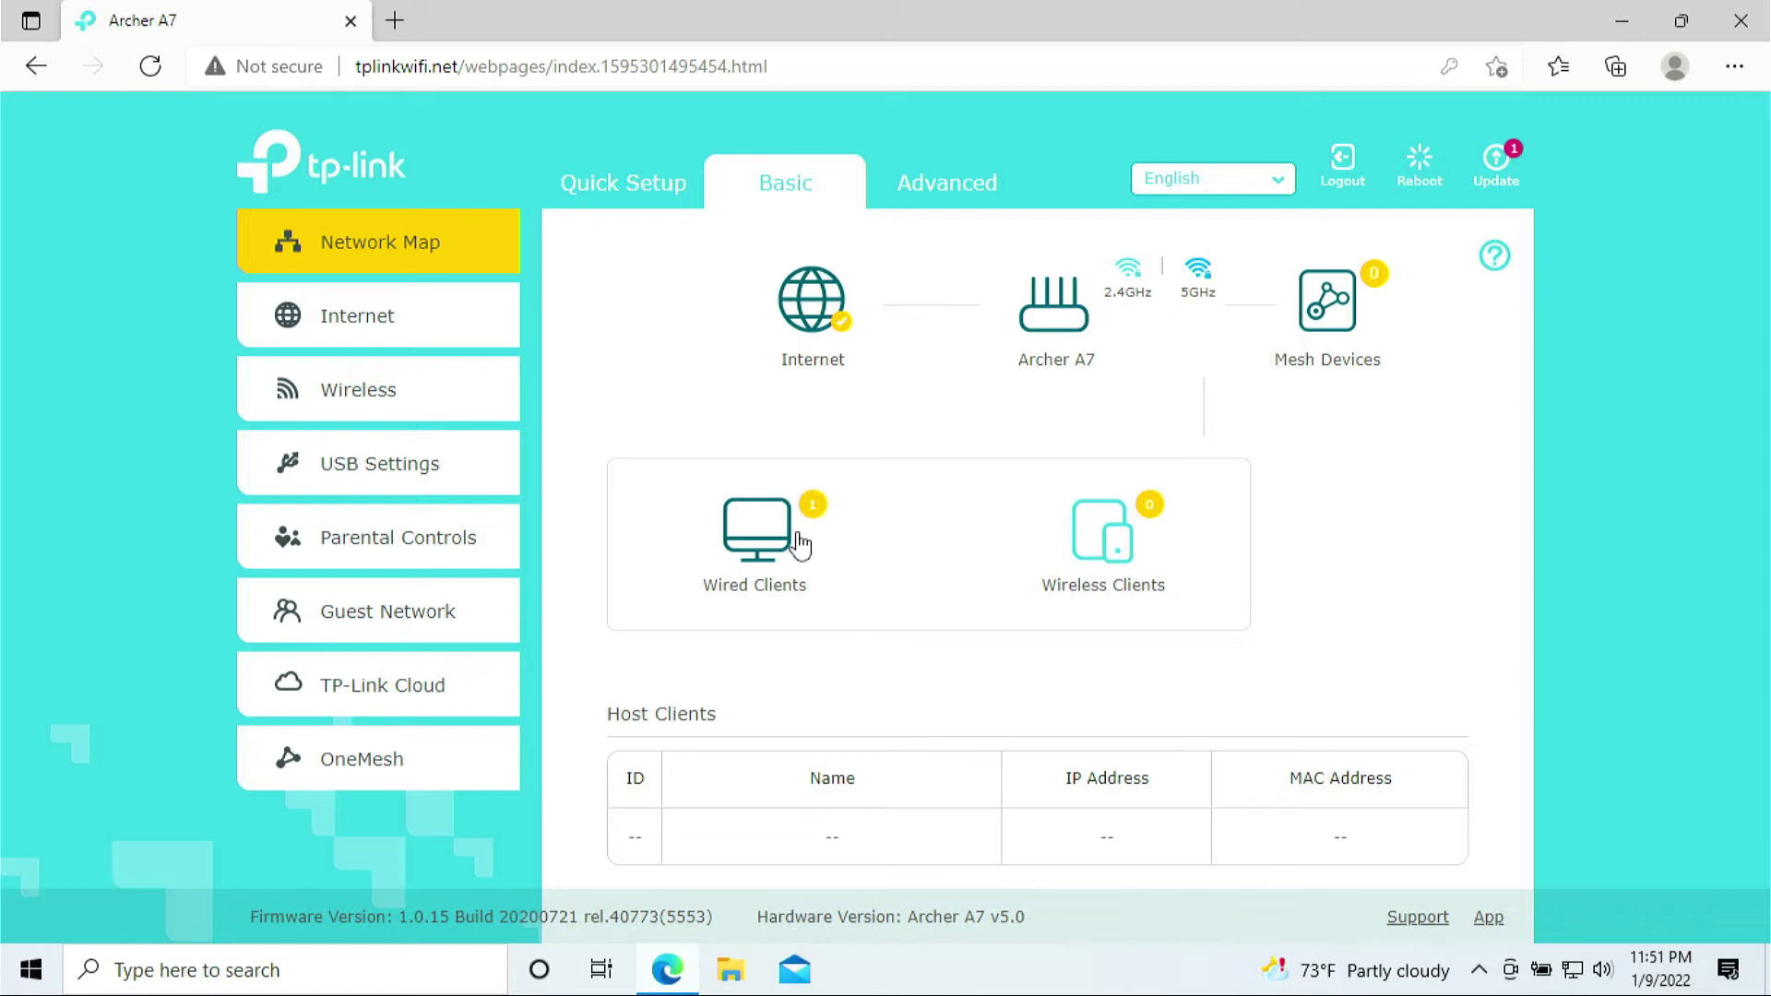
pyautogui.click(741, 527)
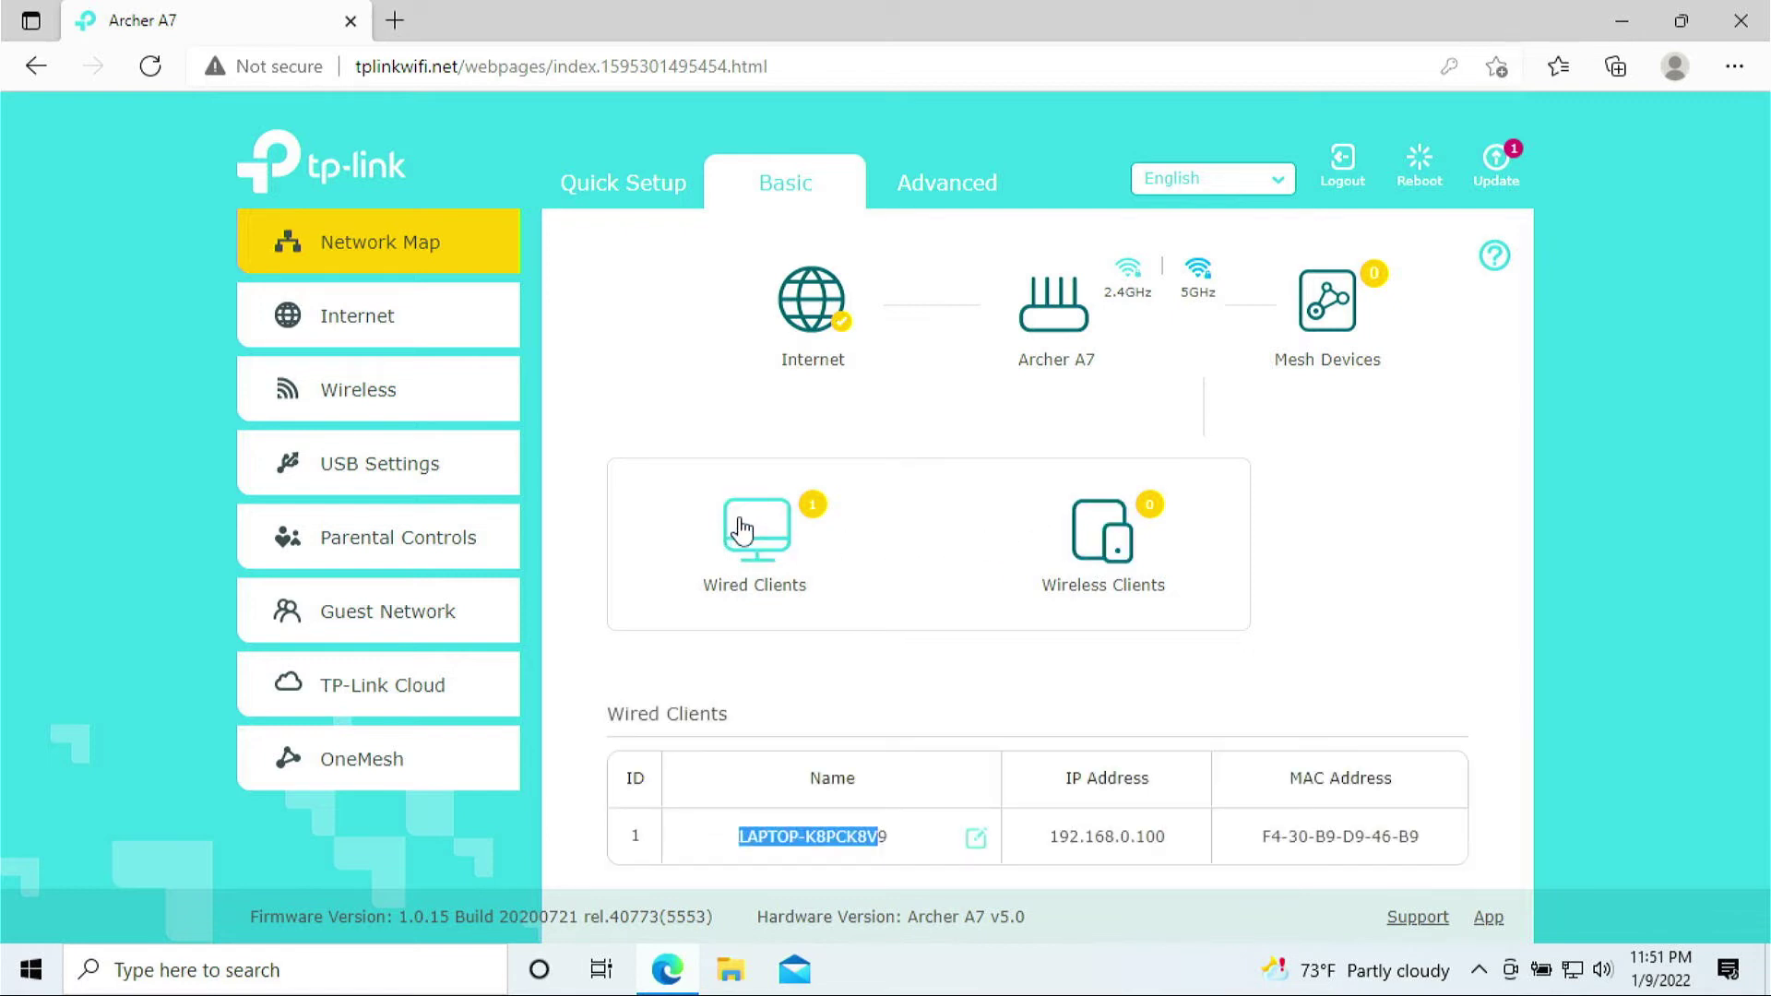
pyautogui.click(1110, 528)
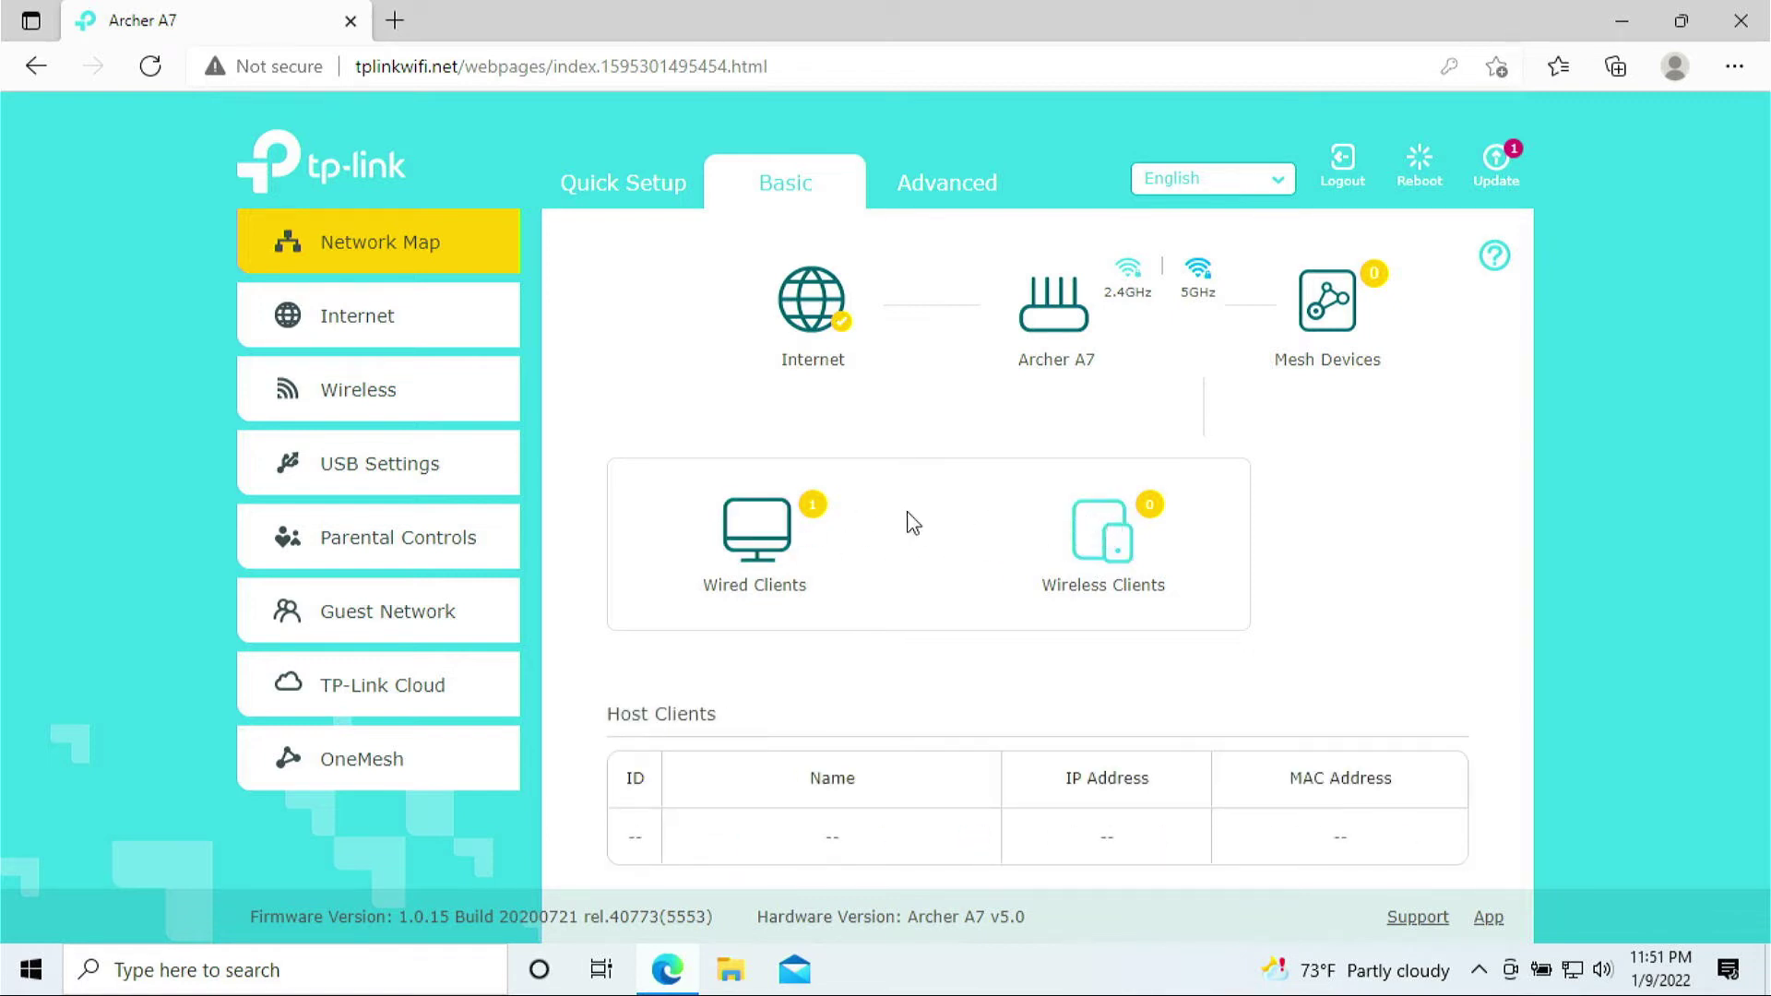
pyautogui.click(751, 547)
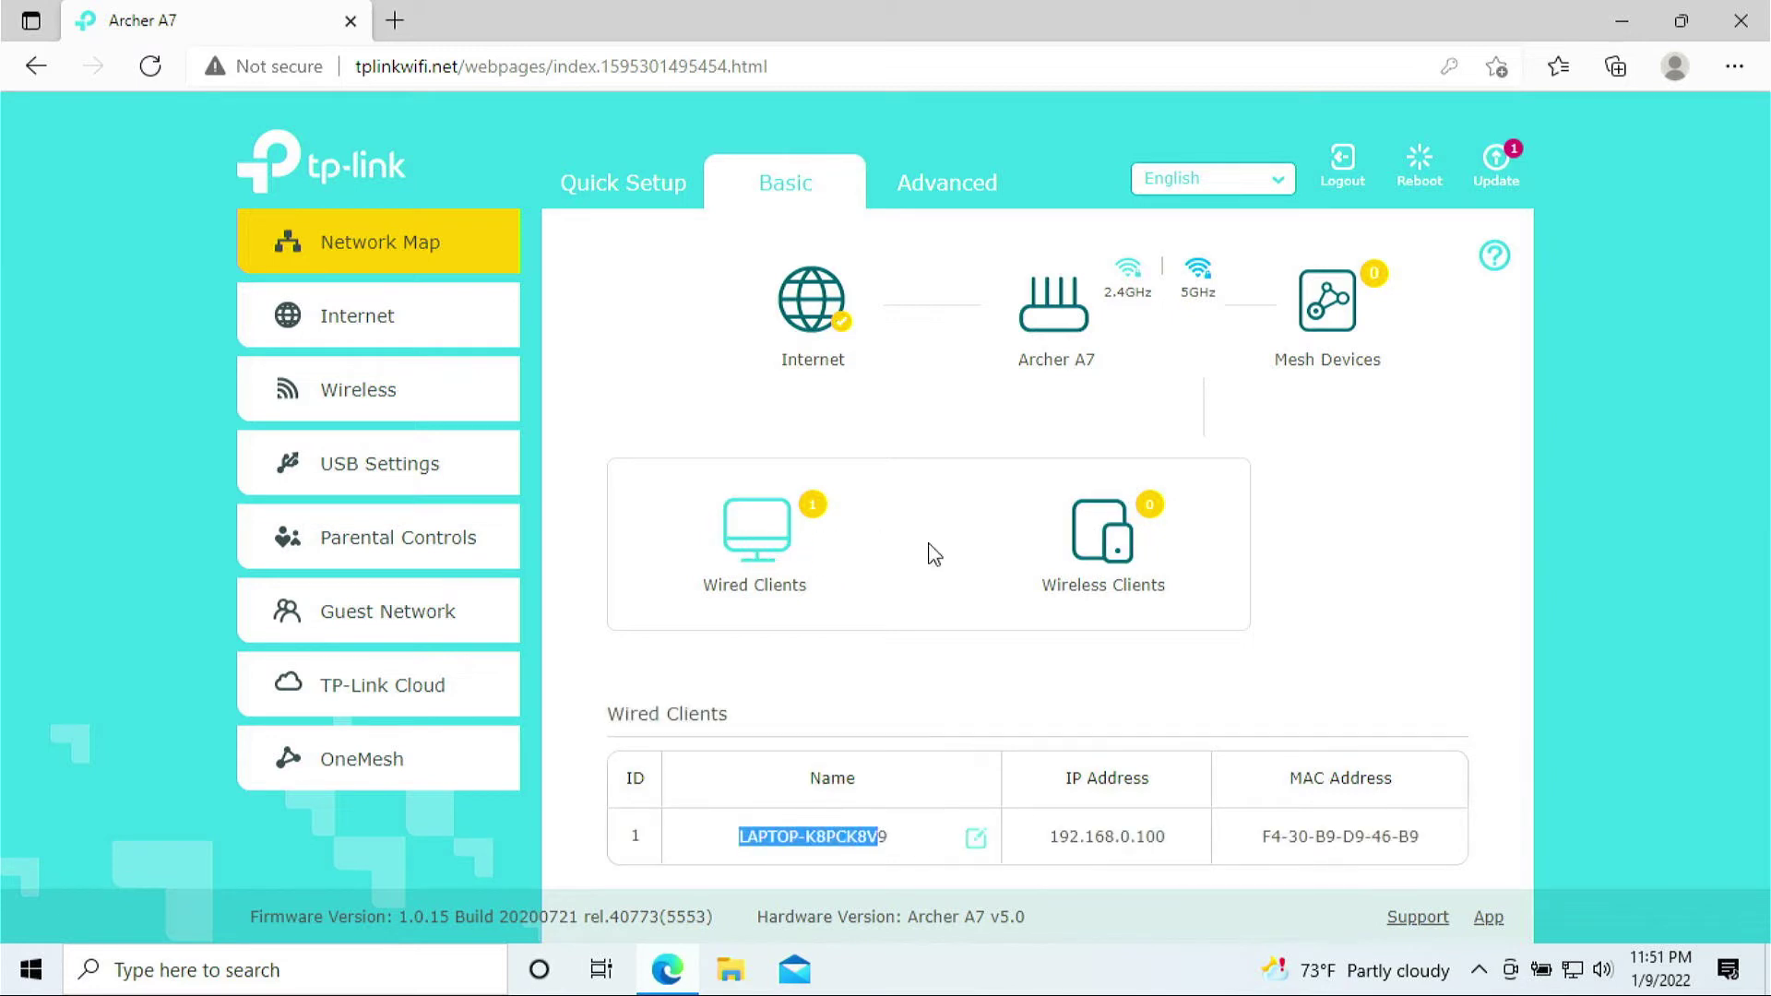
pyautogui.scroll(-1, 939, 646)
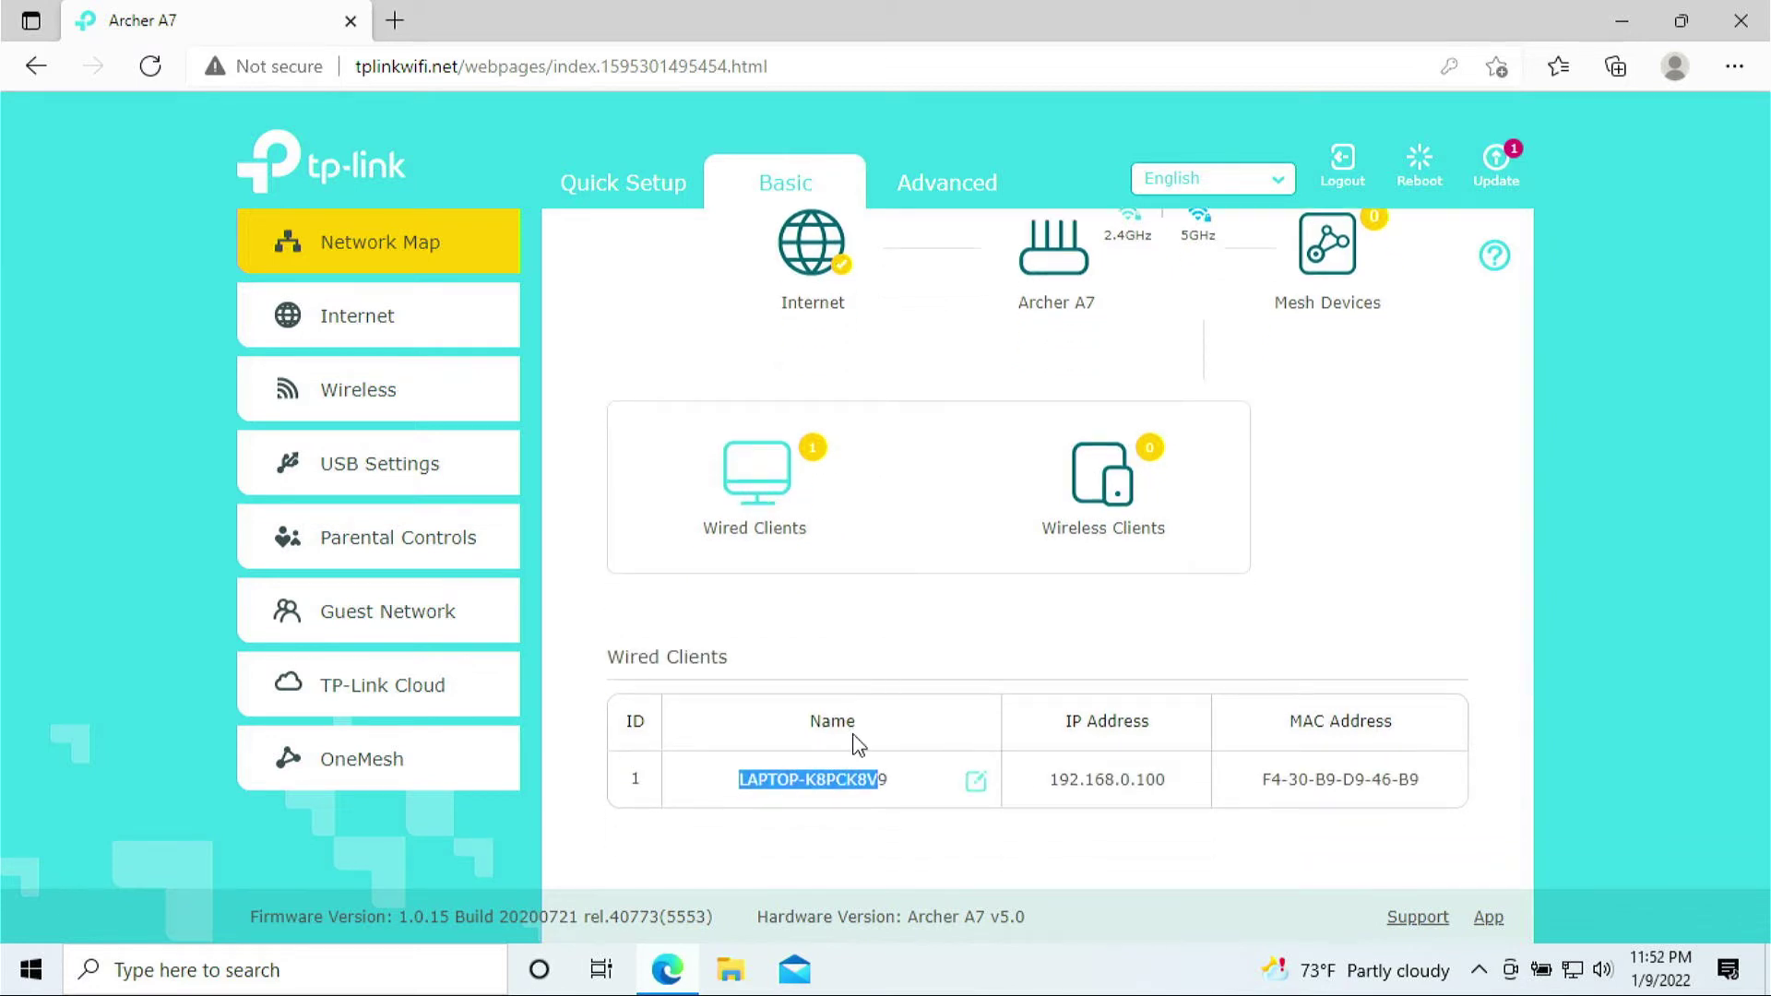
pyautogui.scroll(-2, 922, 747)
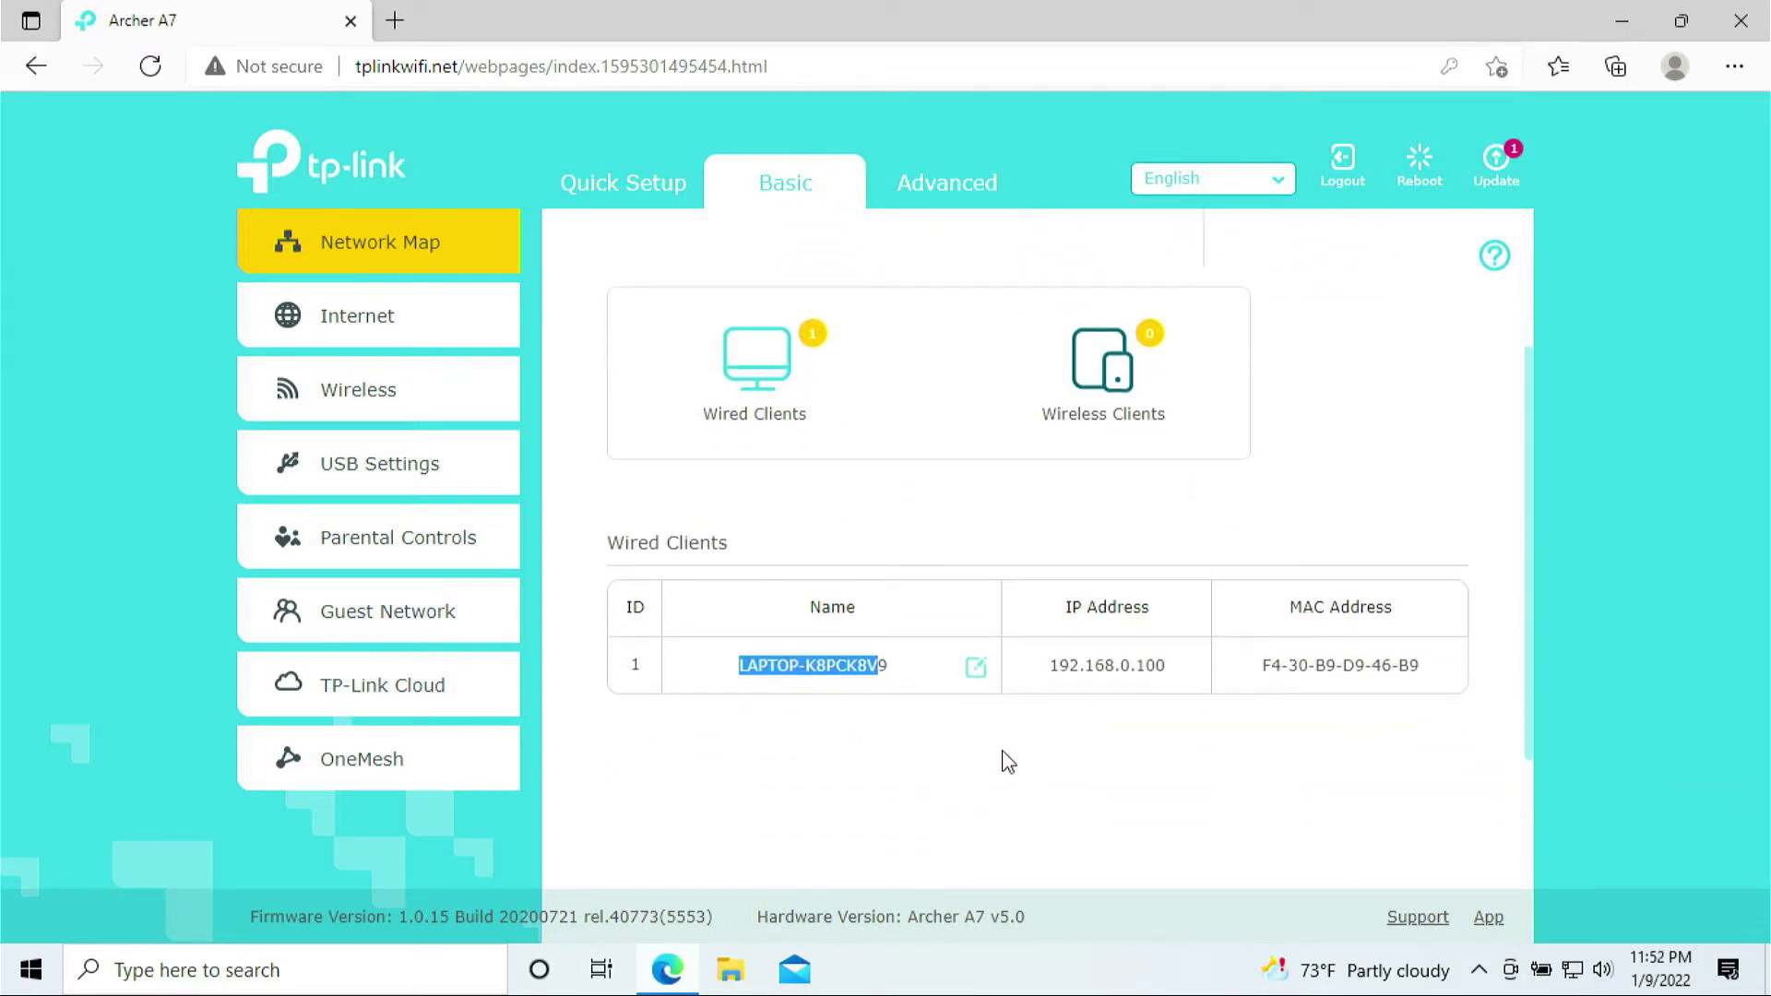
pyautogui.click(868, 666)
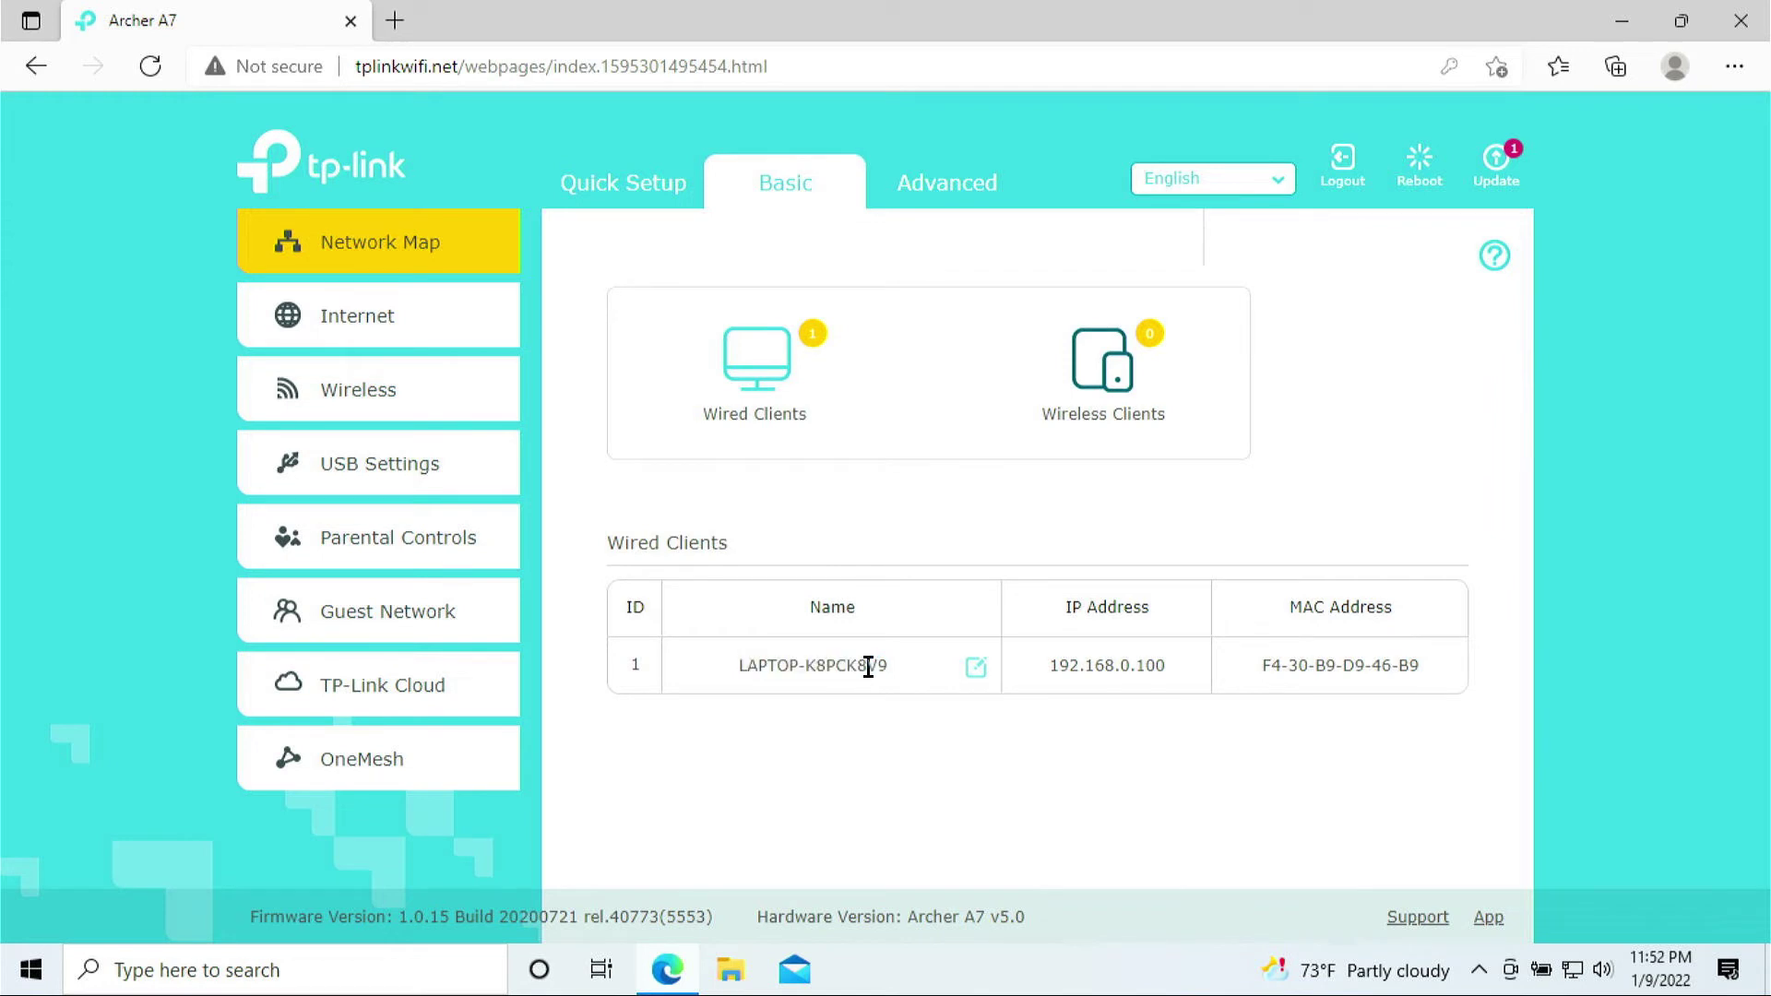
pyautogui.click(743, 406)
# Select the laptop's IP 192.168.0.100, its name, and MAC address F4-30-B9-D9-46-B9
pyautogui.moveTo(1037, 665); pyautogui.dragTo(1196, 663)
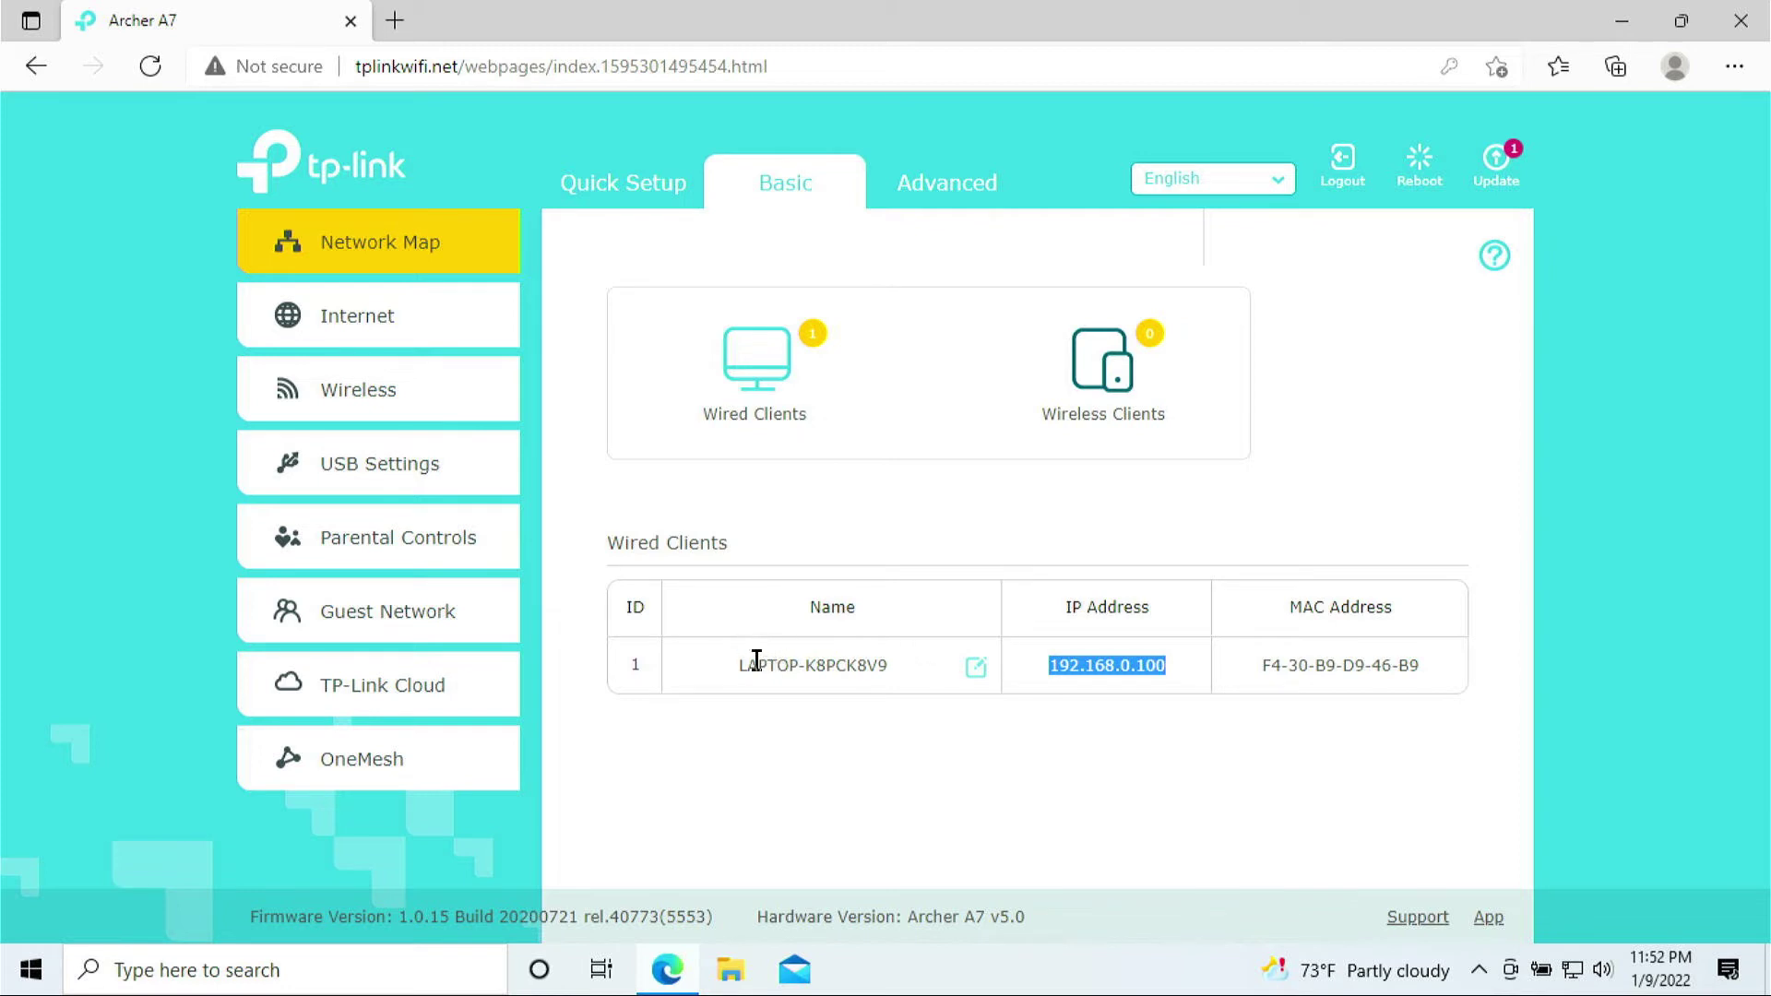
pyautogui.moveTo(739, 660); pyautogui.dragTo(893, 661)
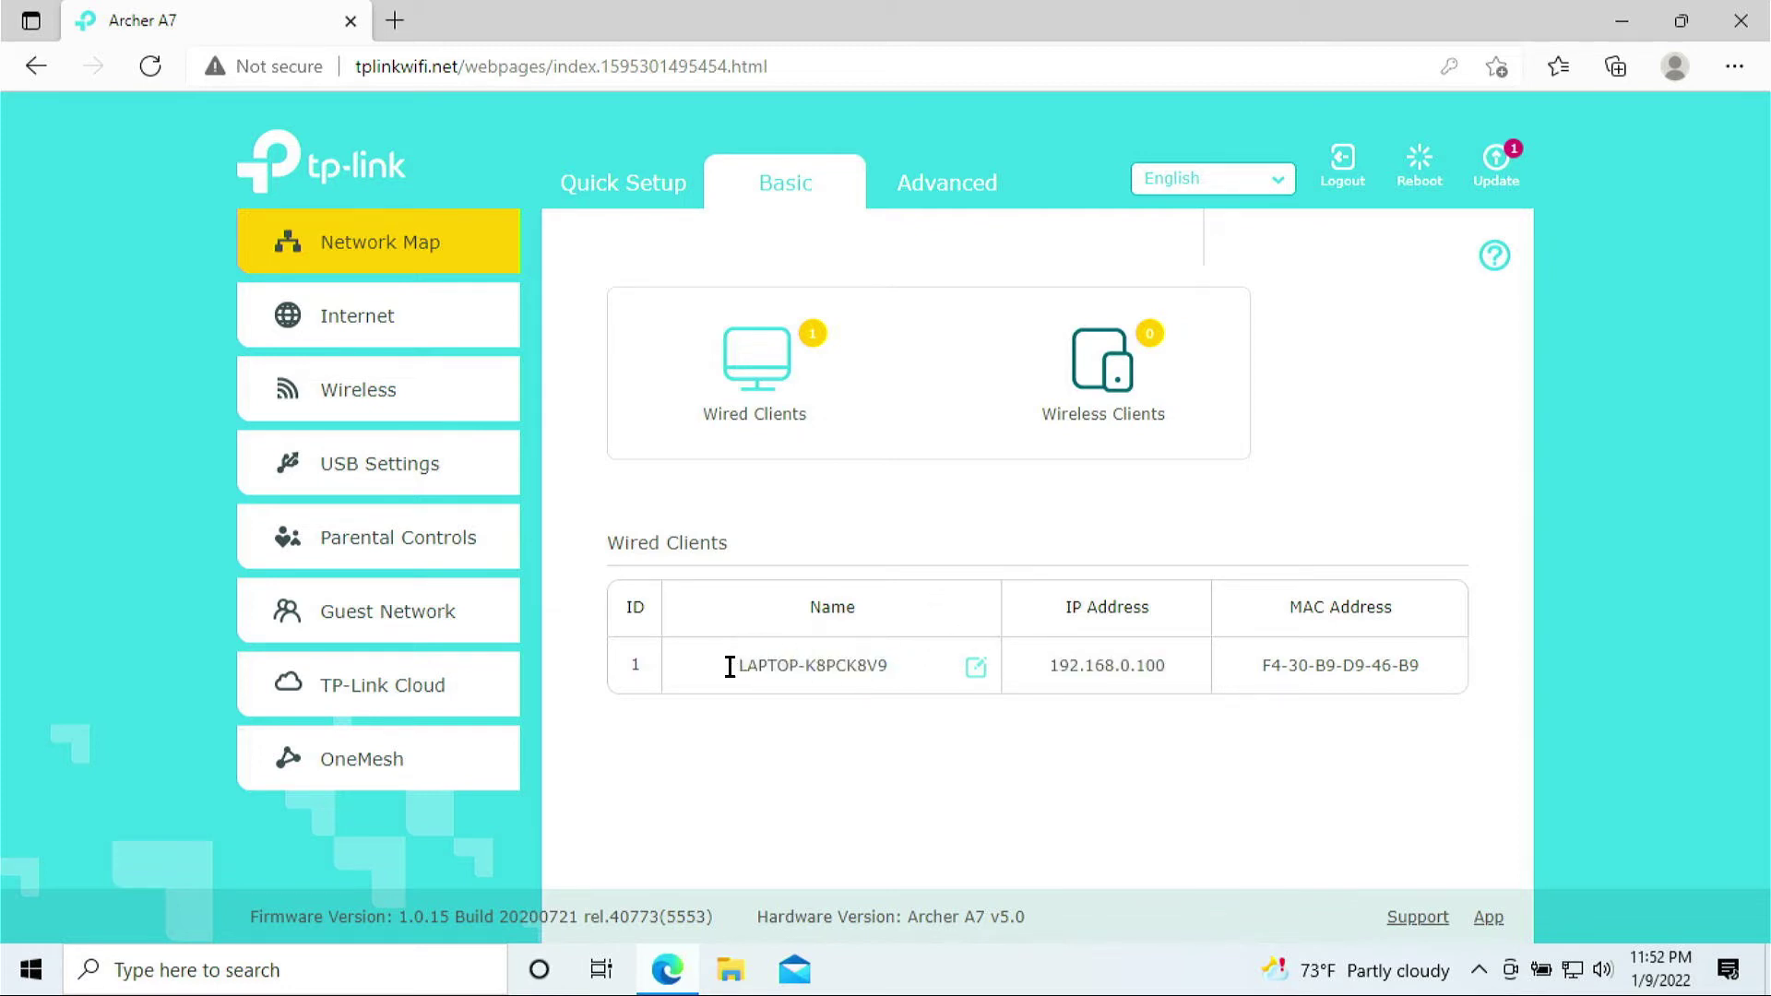
pyautogui.moveTo(725, 665); pyautogui.dragTo(877, 666)
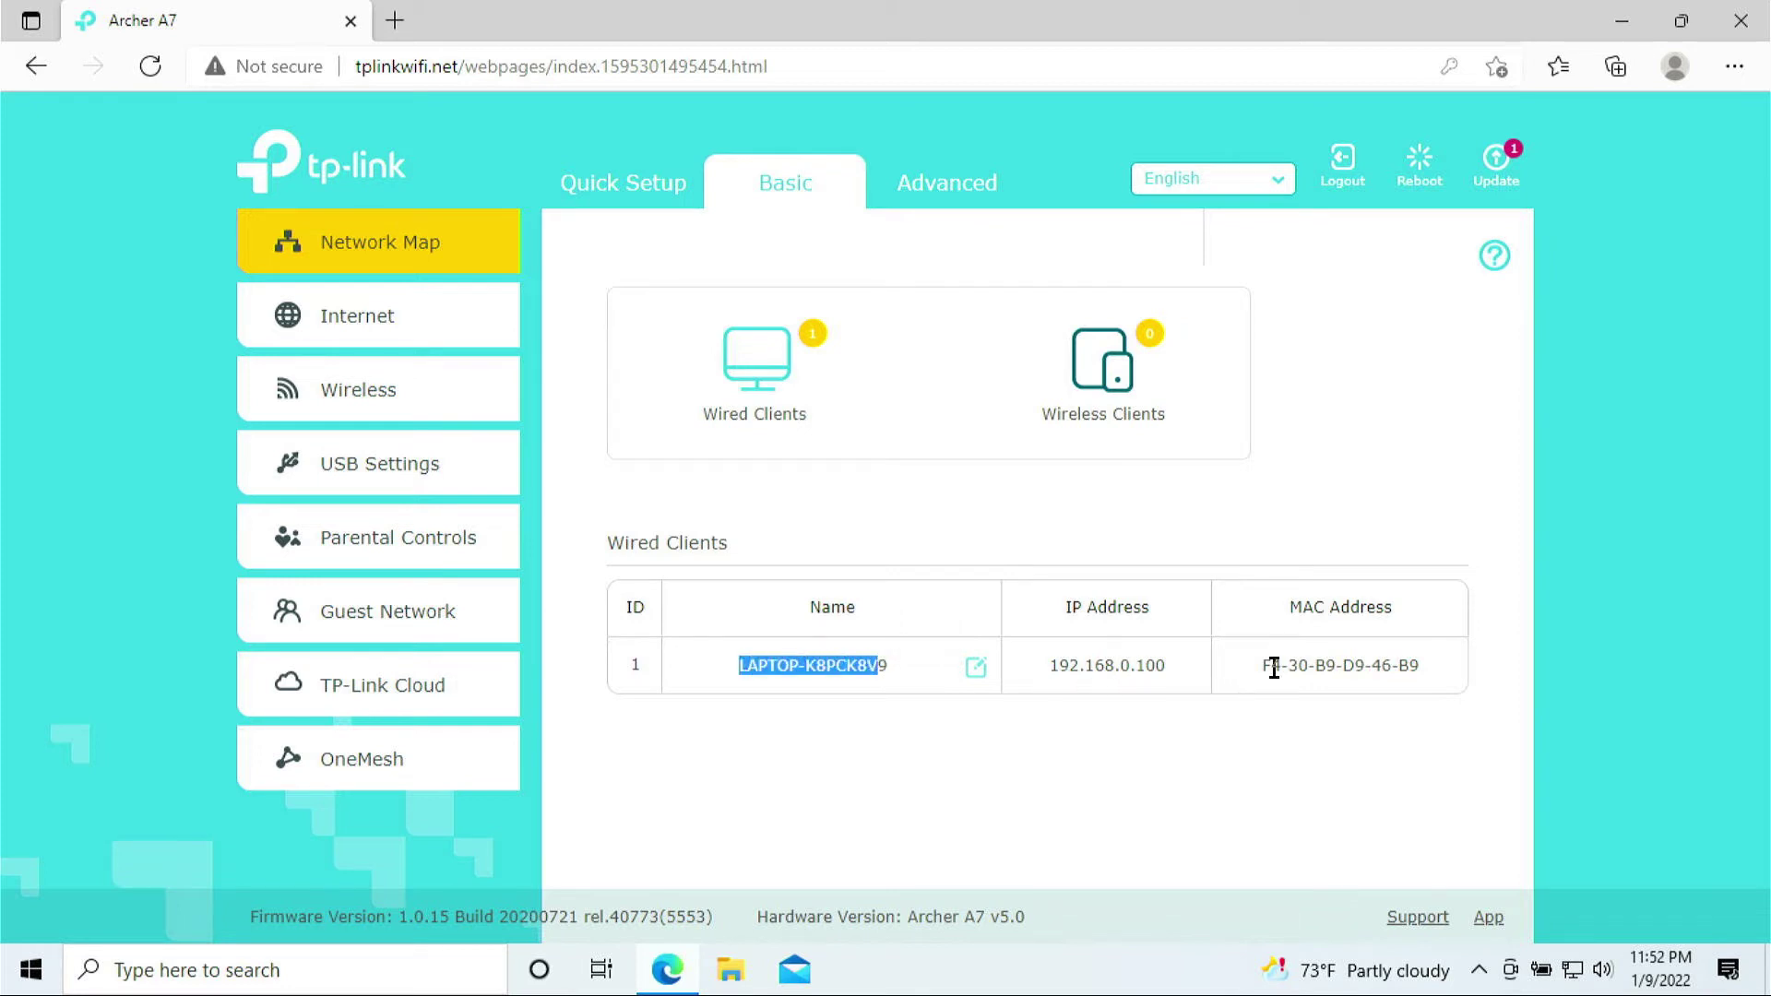
pyautogui.moveTo(1258, 665); pyautogui.dragTo(1465, 690)
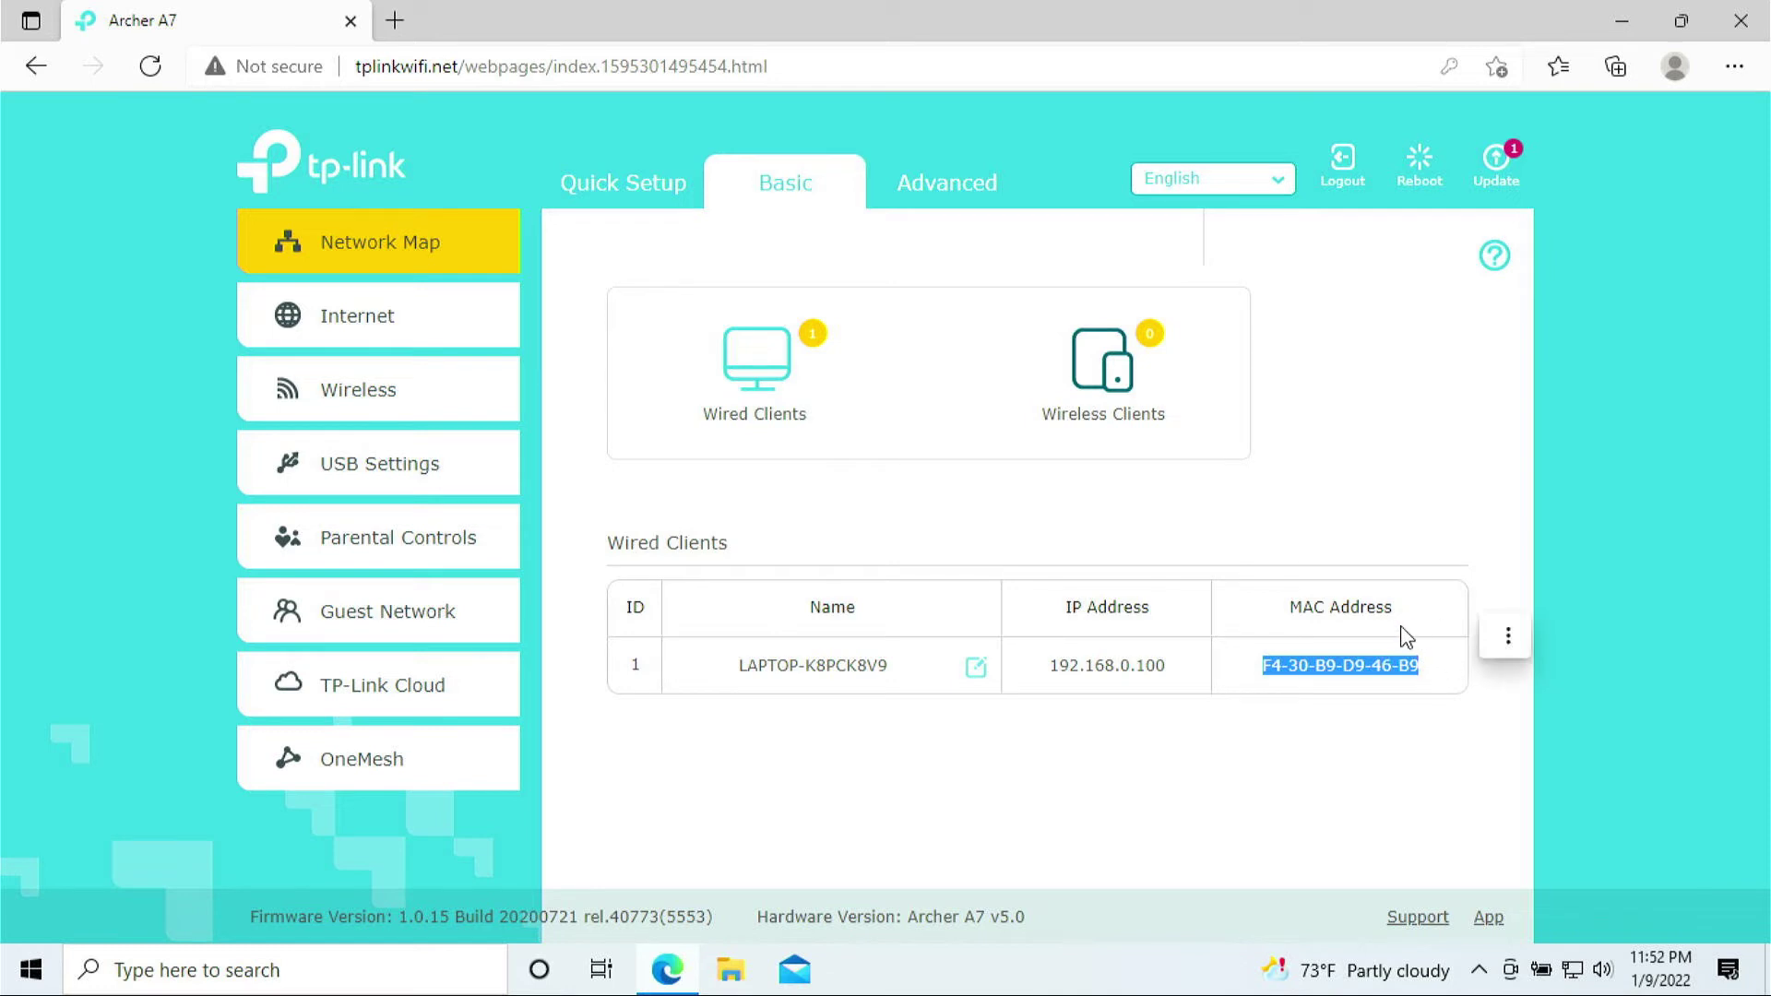
pyautogui.click(1290, 674)
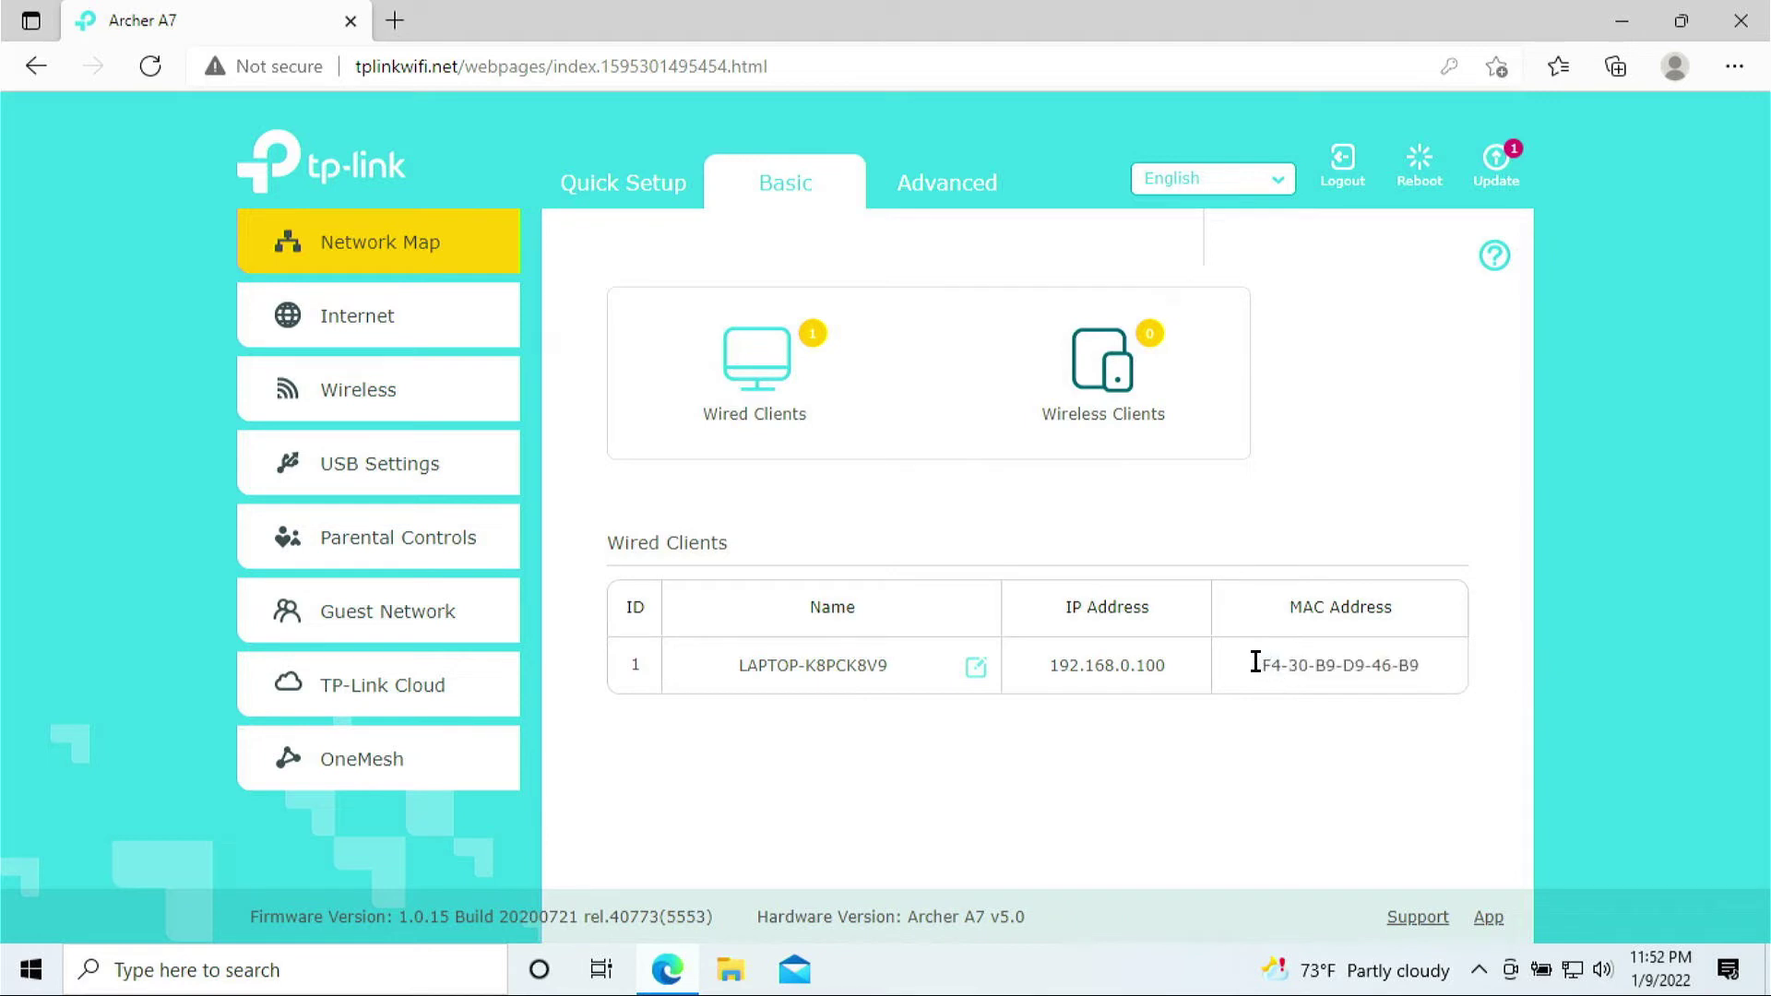
pyautogui.moveTo(1255, 662); pyautogui.dragTo(1454, 664)
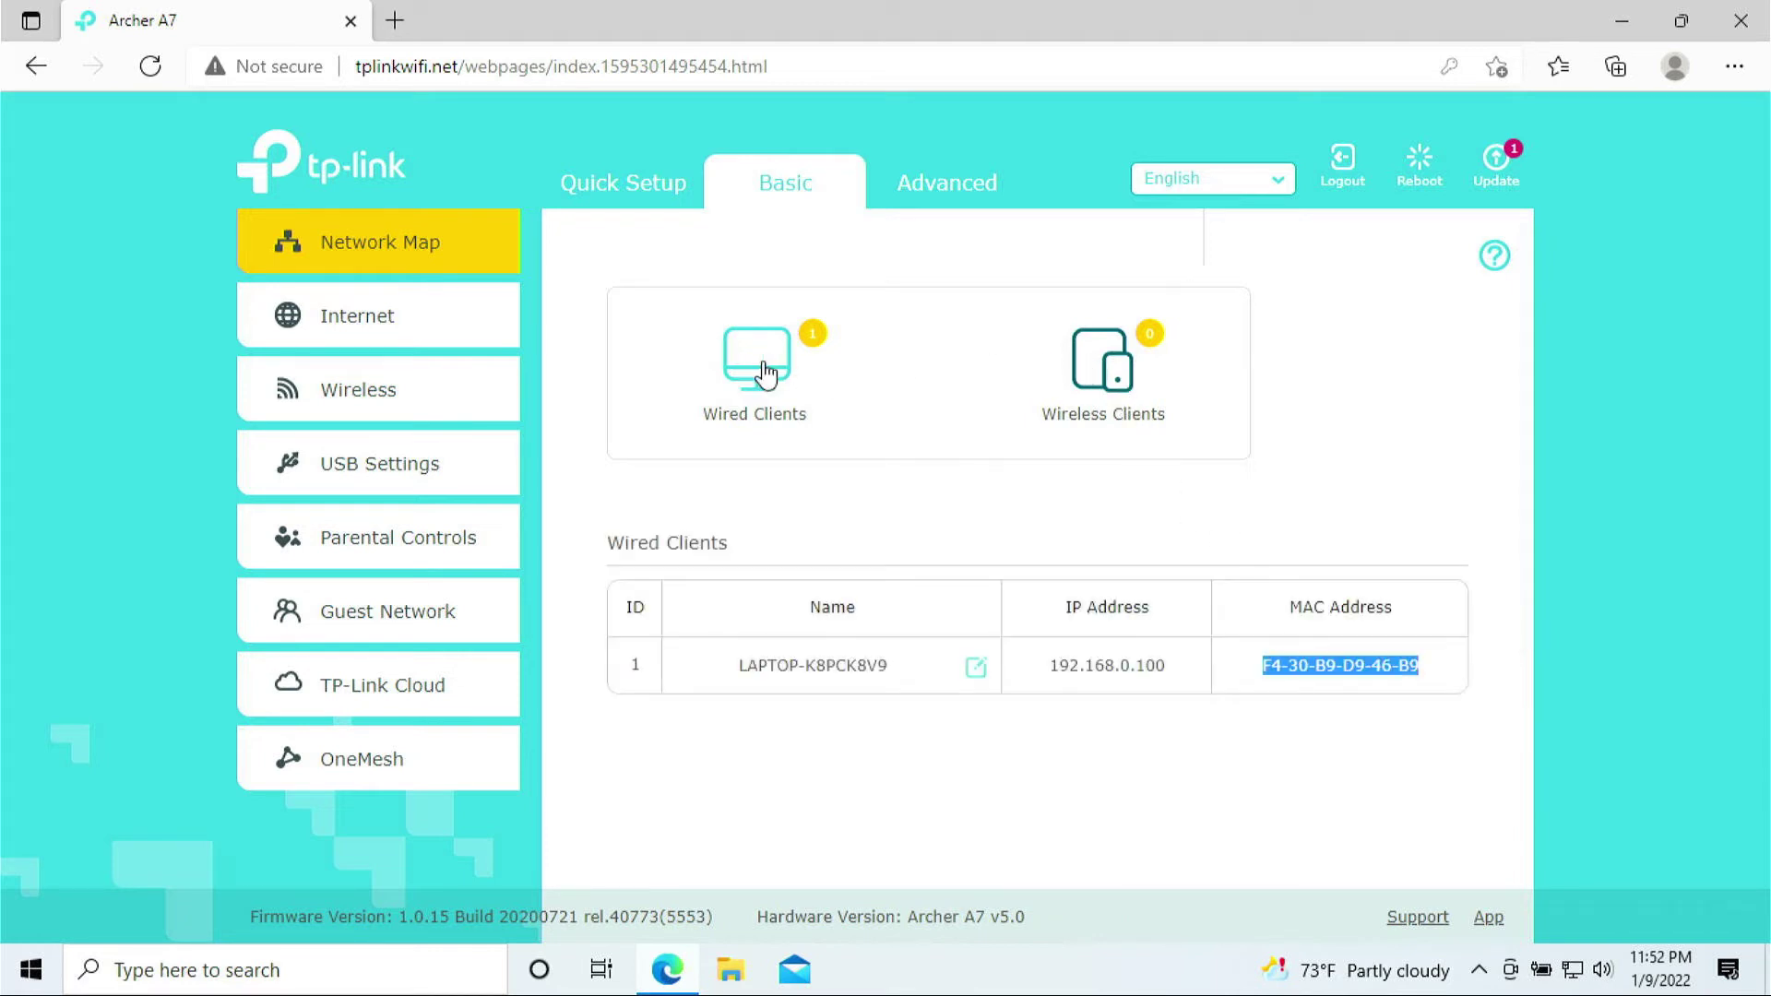
# Return to the wired list and highlight IP 192.168.0.100 and the computer name again
pyautogui.click(1107, 369)
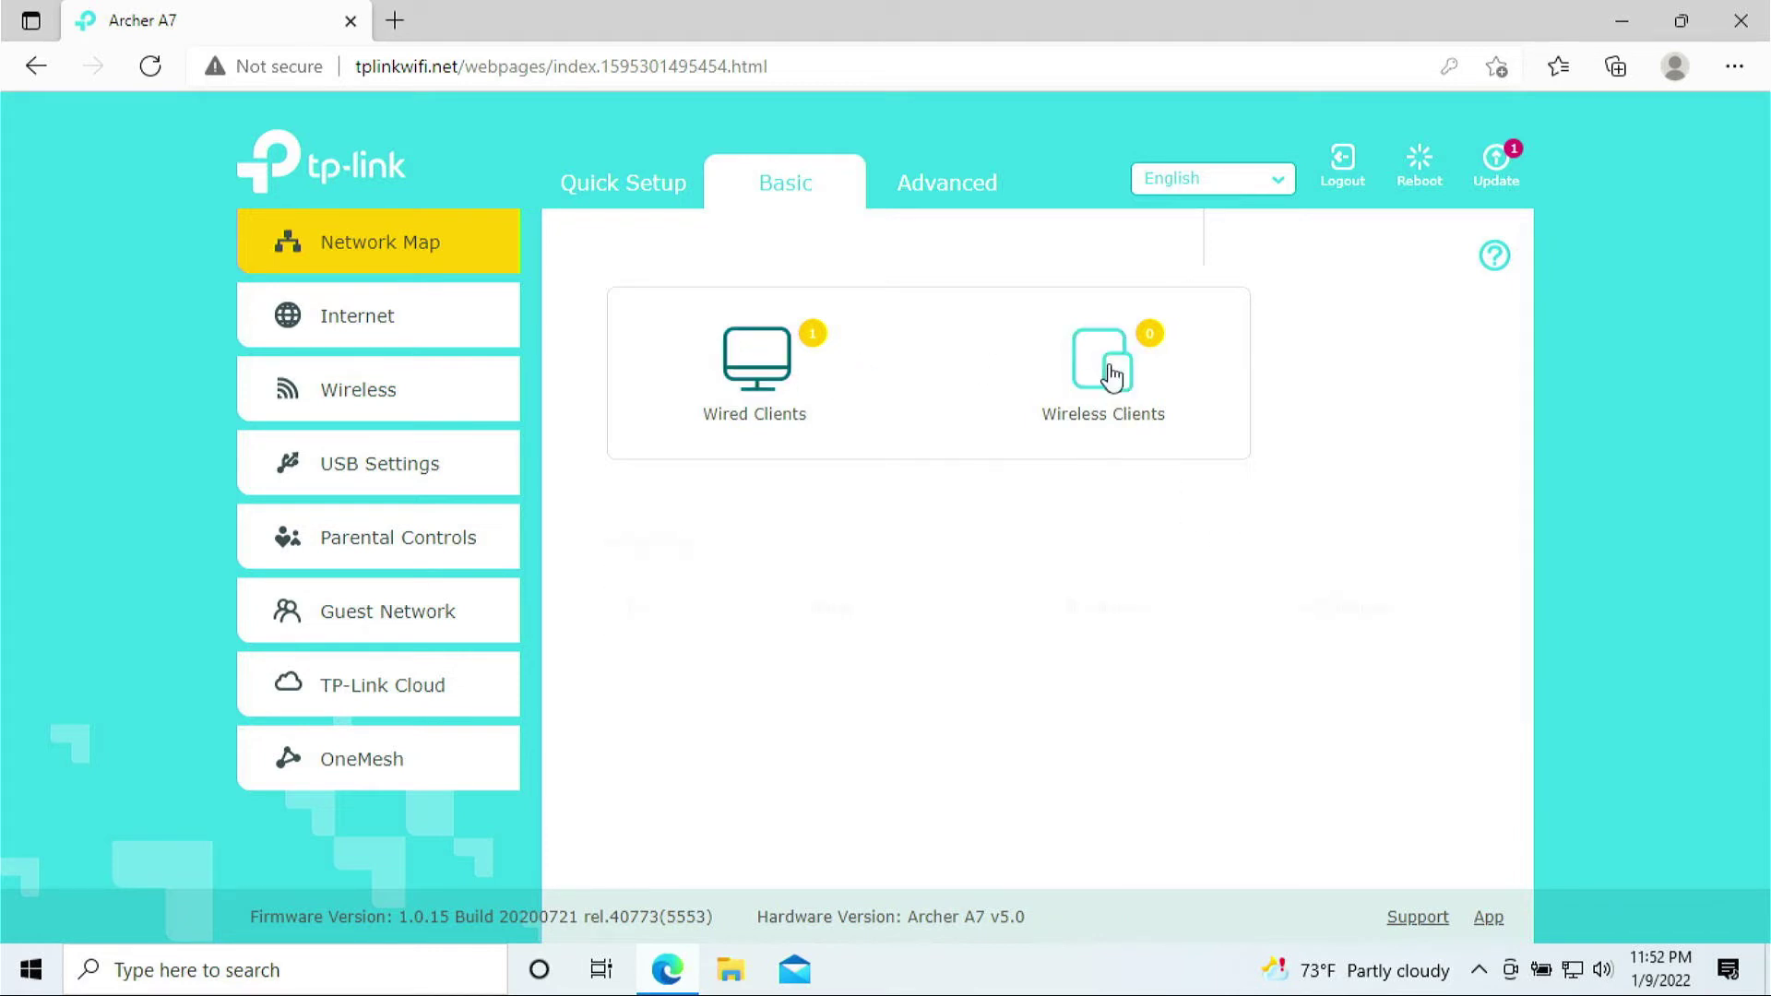
pyautogui.click(798, 367)
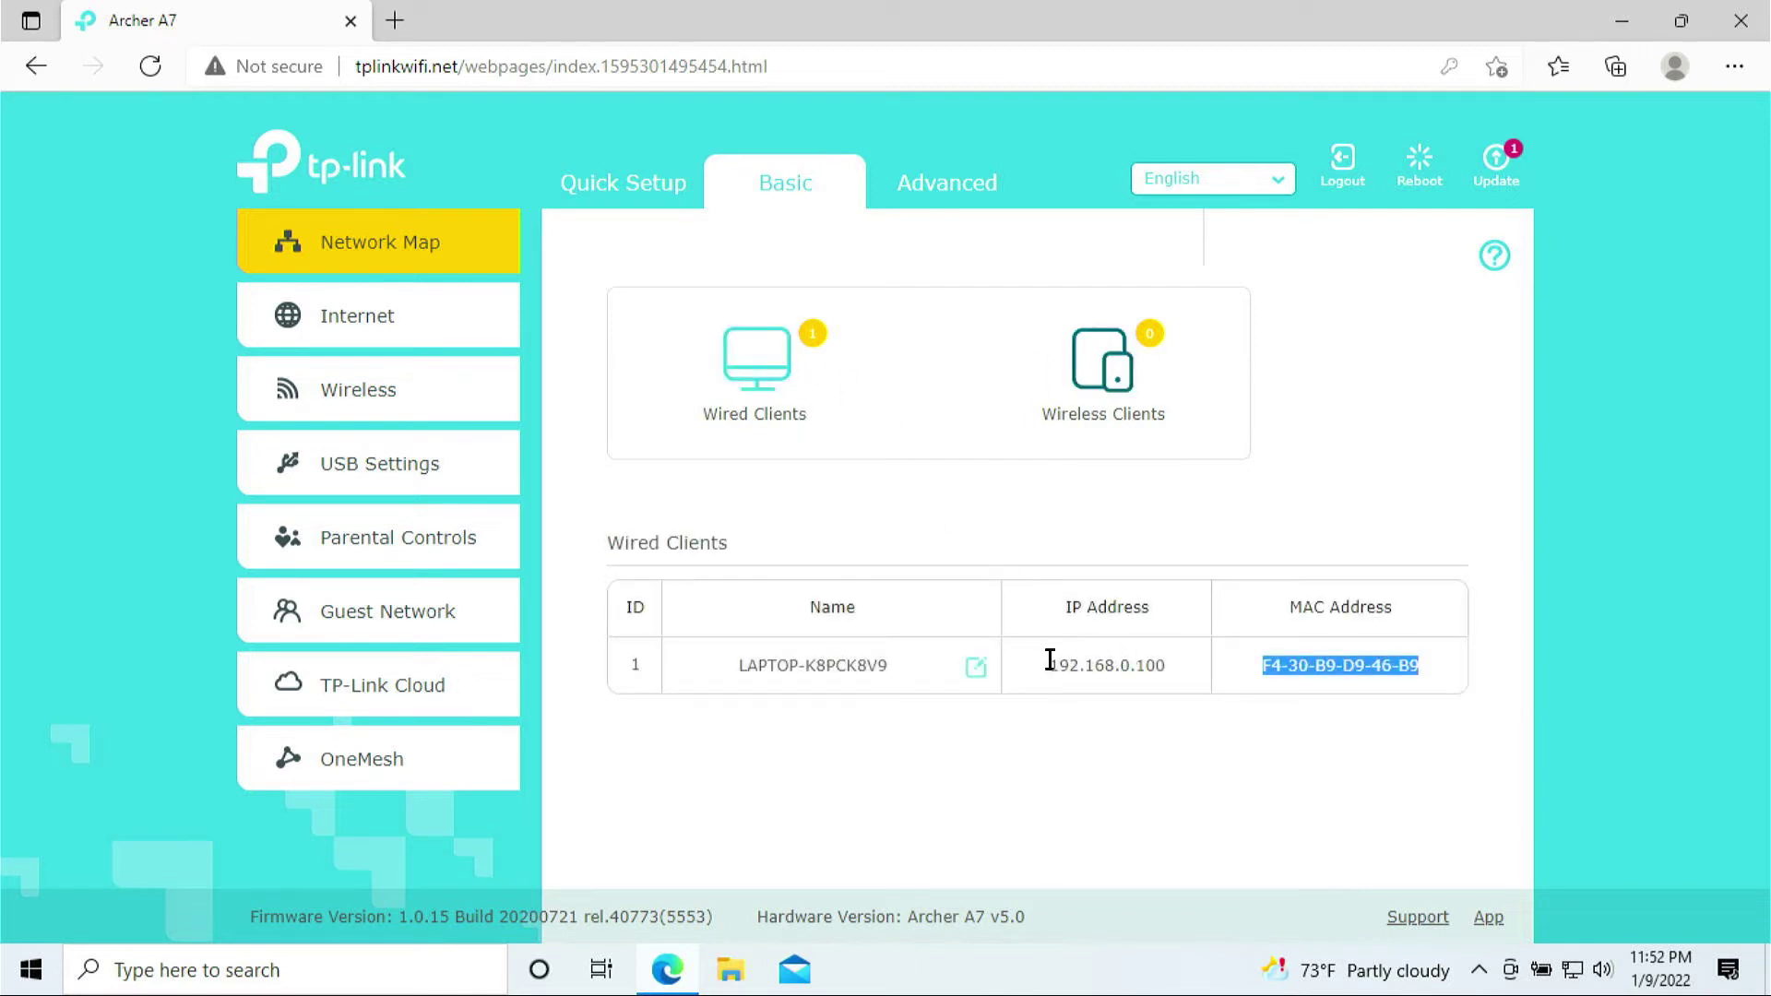
pyautogui.moveTo(1038, 661); pyautogui.dragTo(1164, 664)
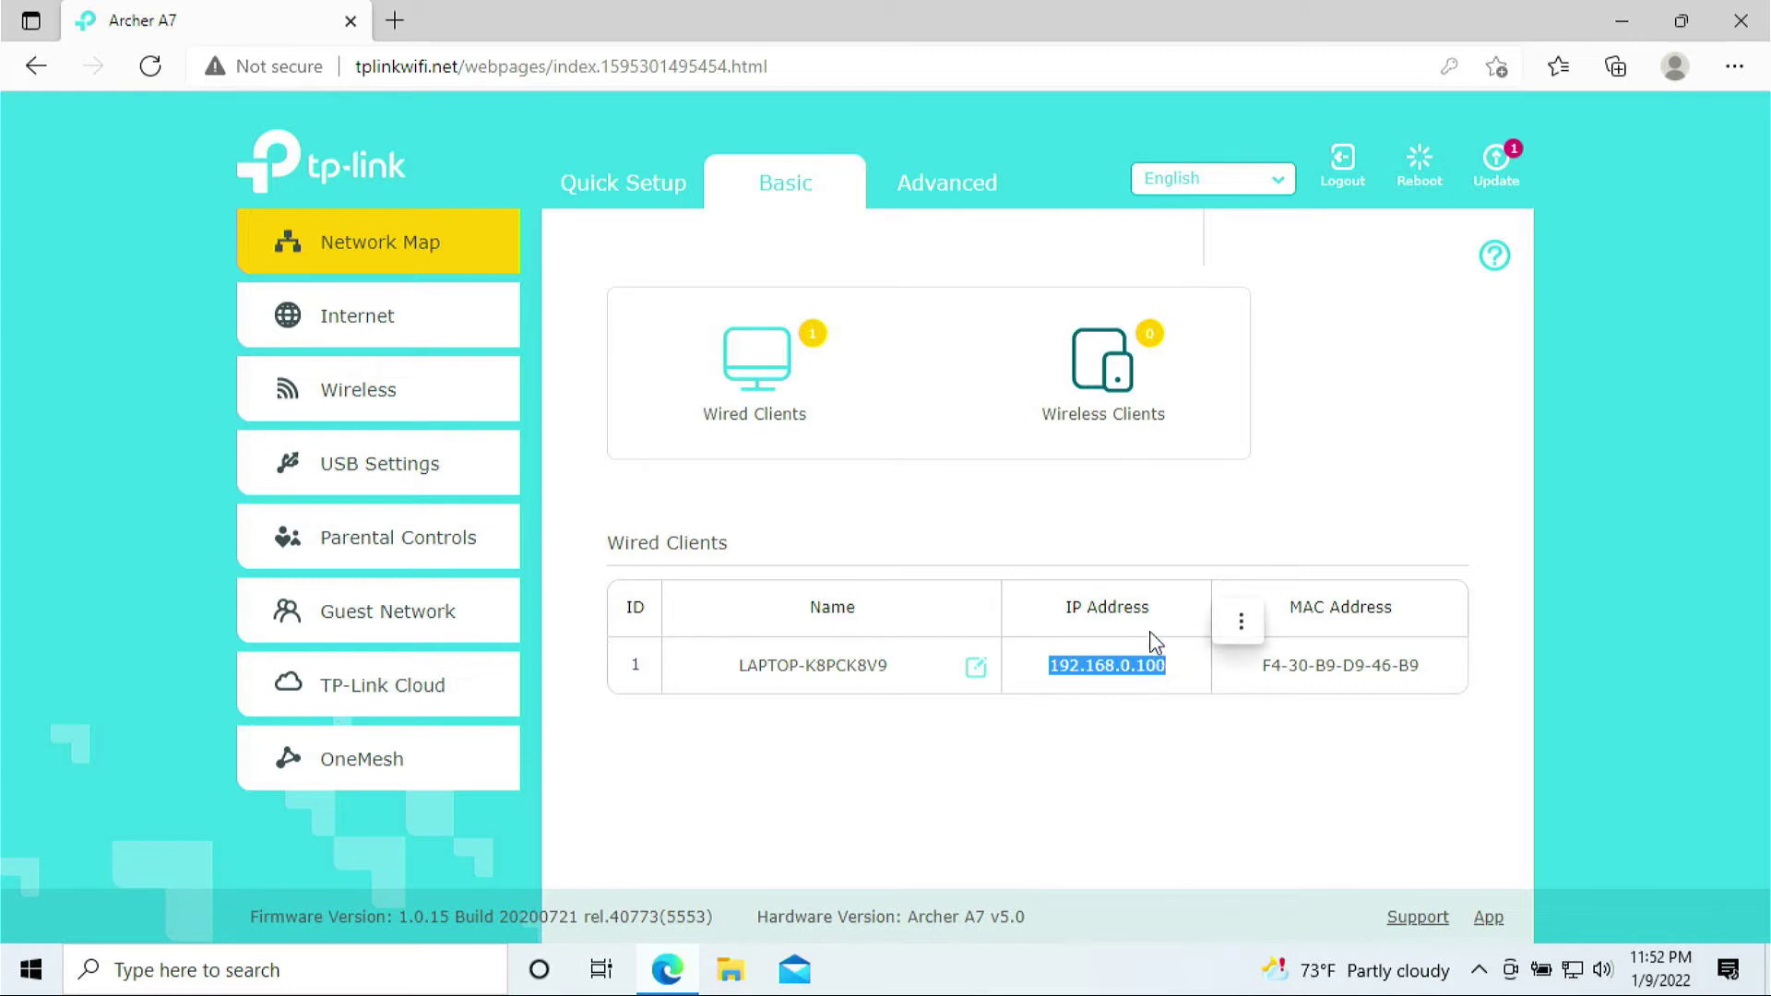
pyautogui.click(1140, 664)
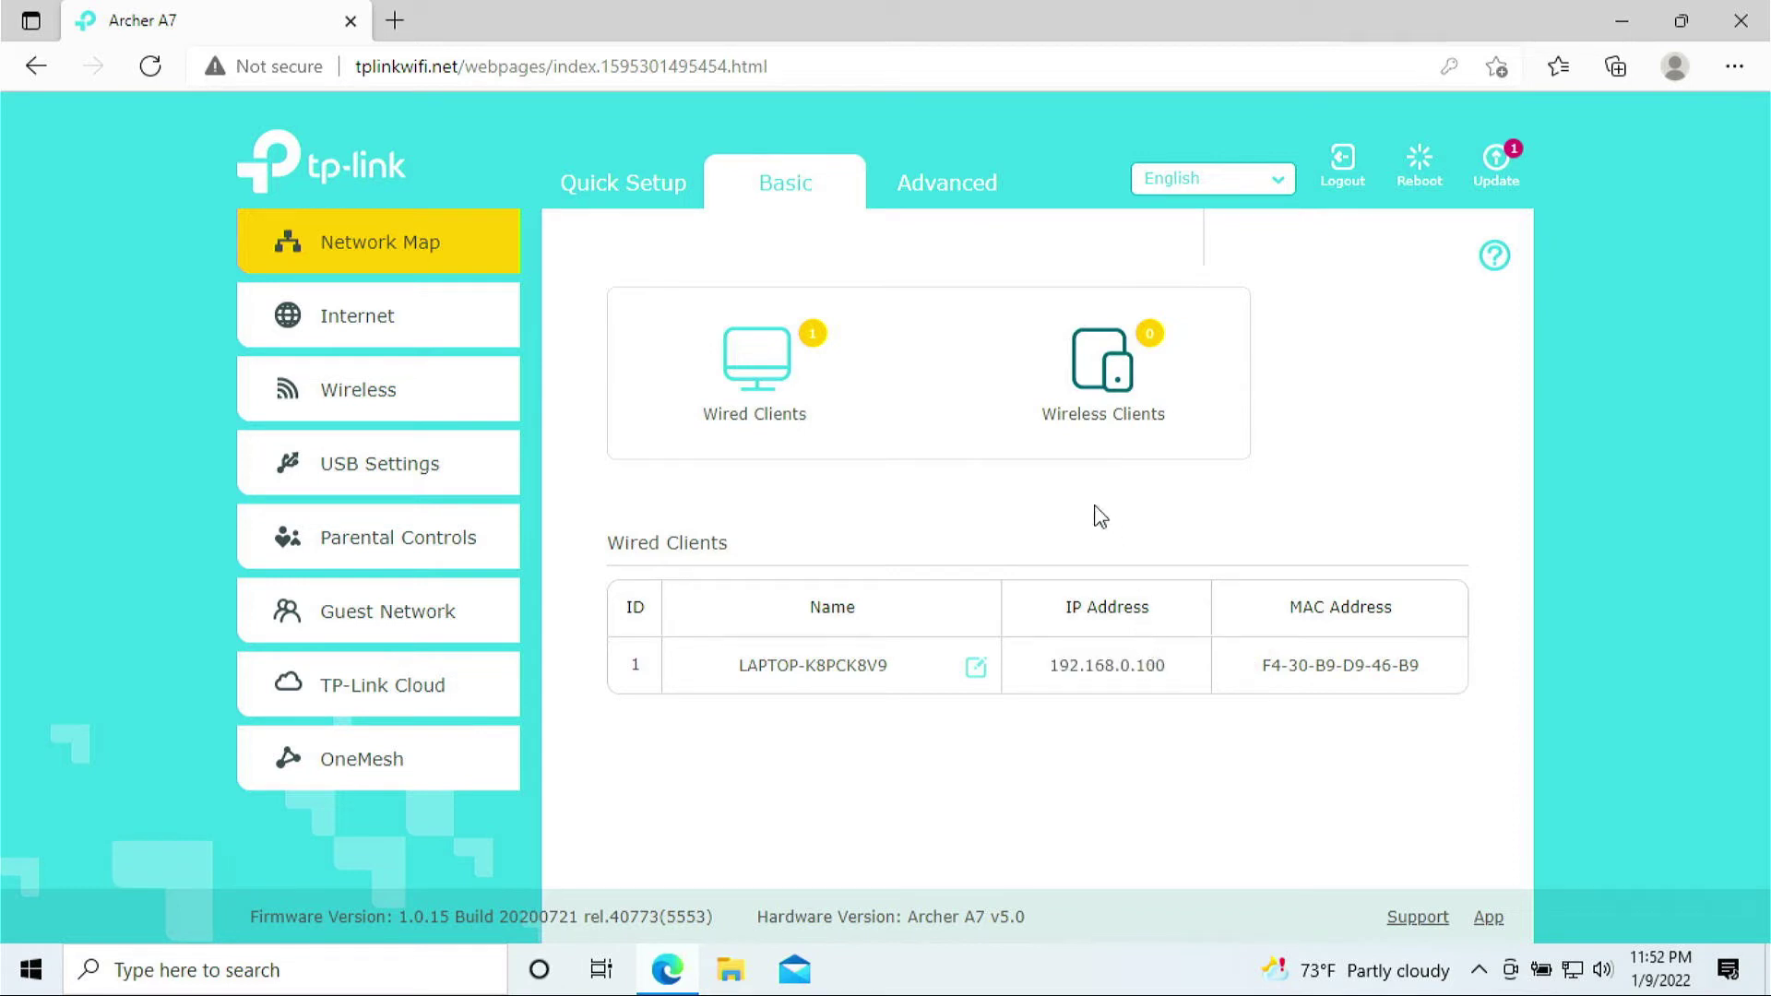
pyautogui.moveTo(888, 666); pyautogui.dragTo(698, 664)
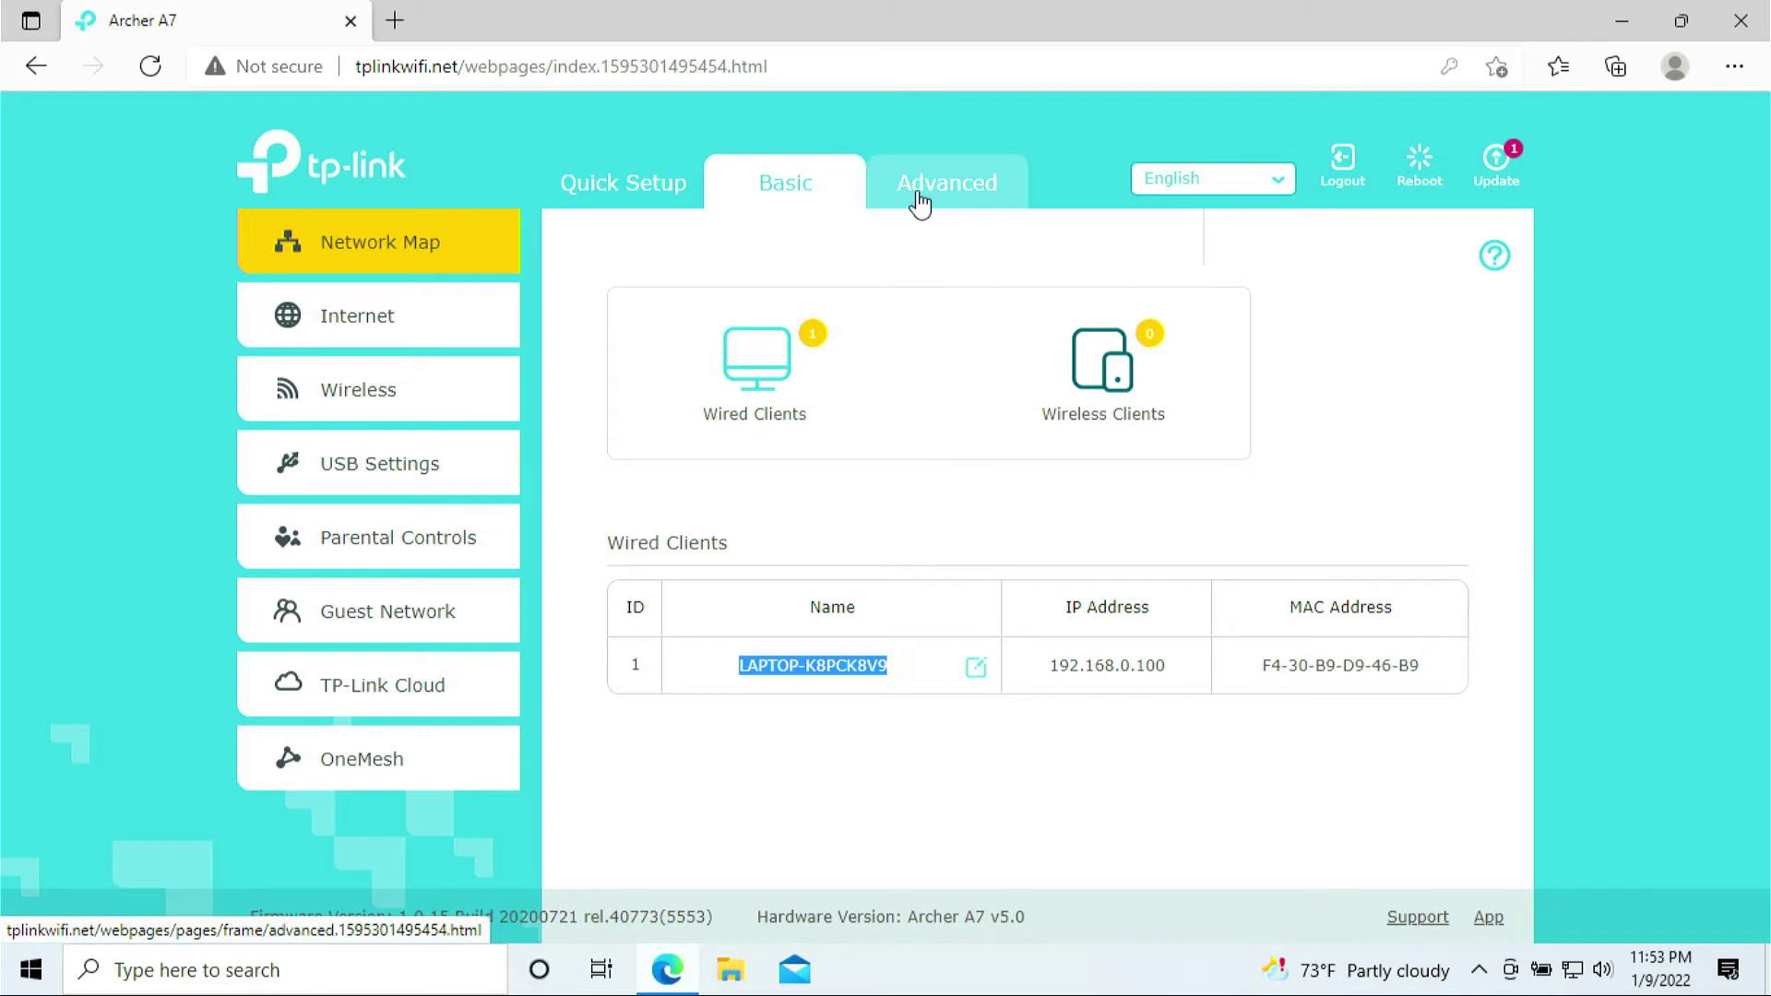
# Go to Advanced > NAT Forwarding > Virtual Servers to view the empty rule table
pyautogui.click(919, 194)
pyautogui.scroll(-1, 369, 700)
pyautogui.scroll(-3, 373, 684)
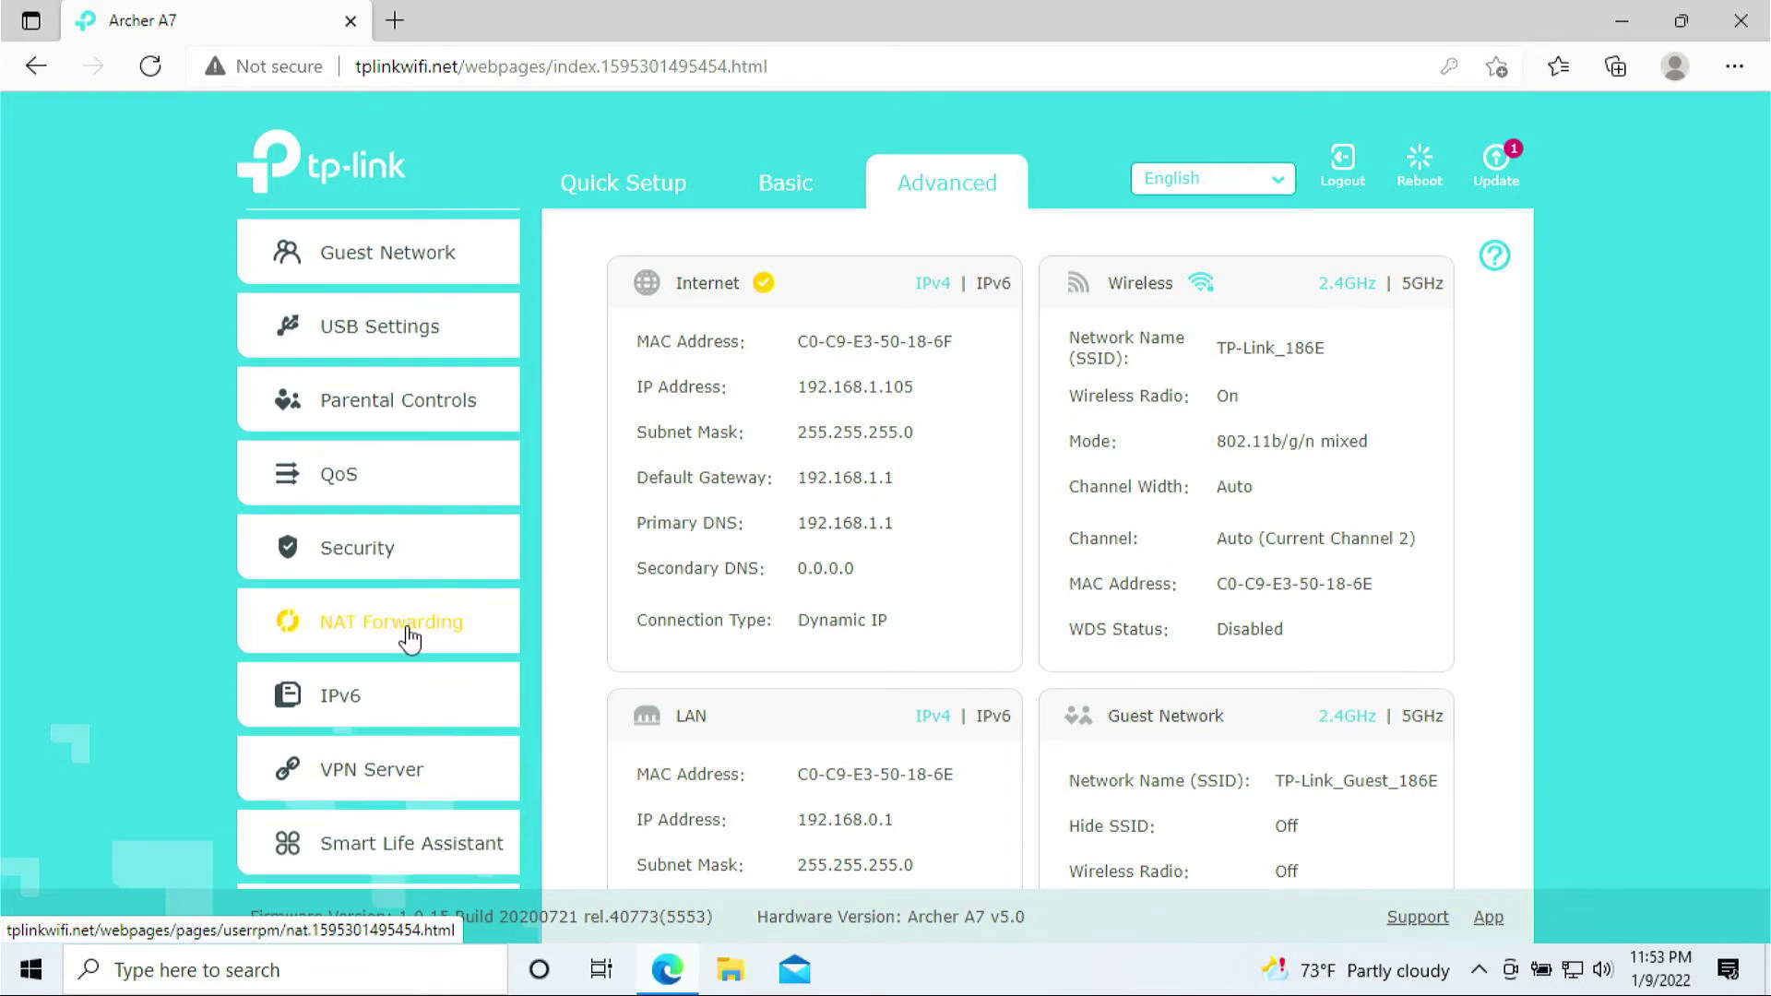
pyautogui.click(410, 637)
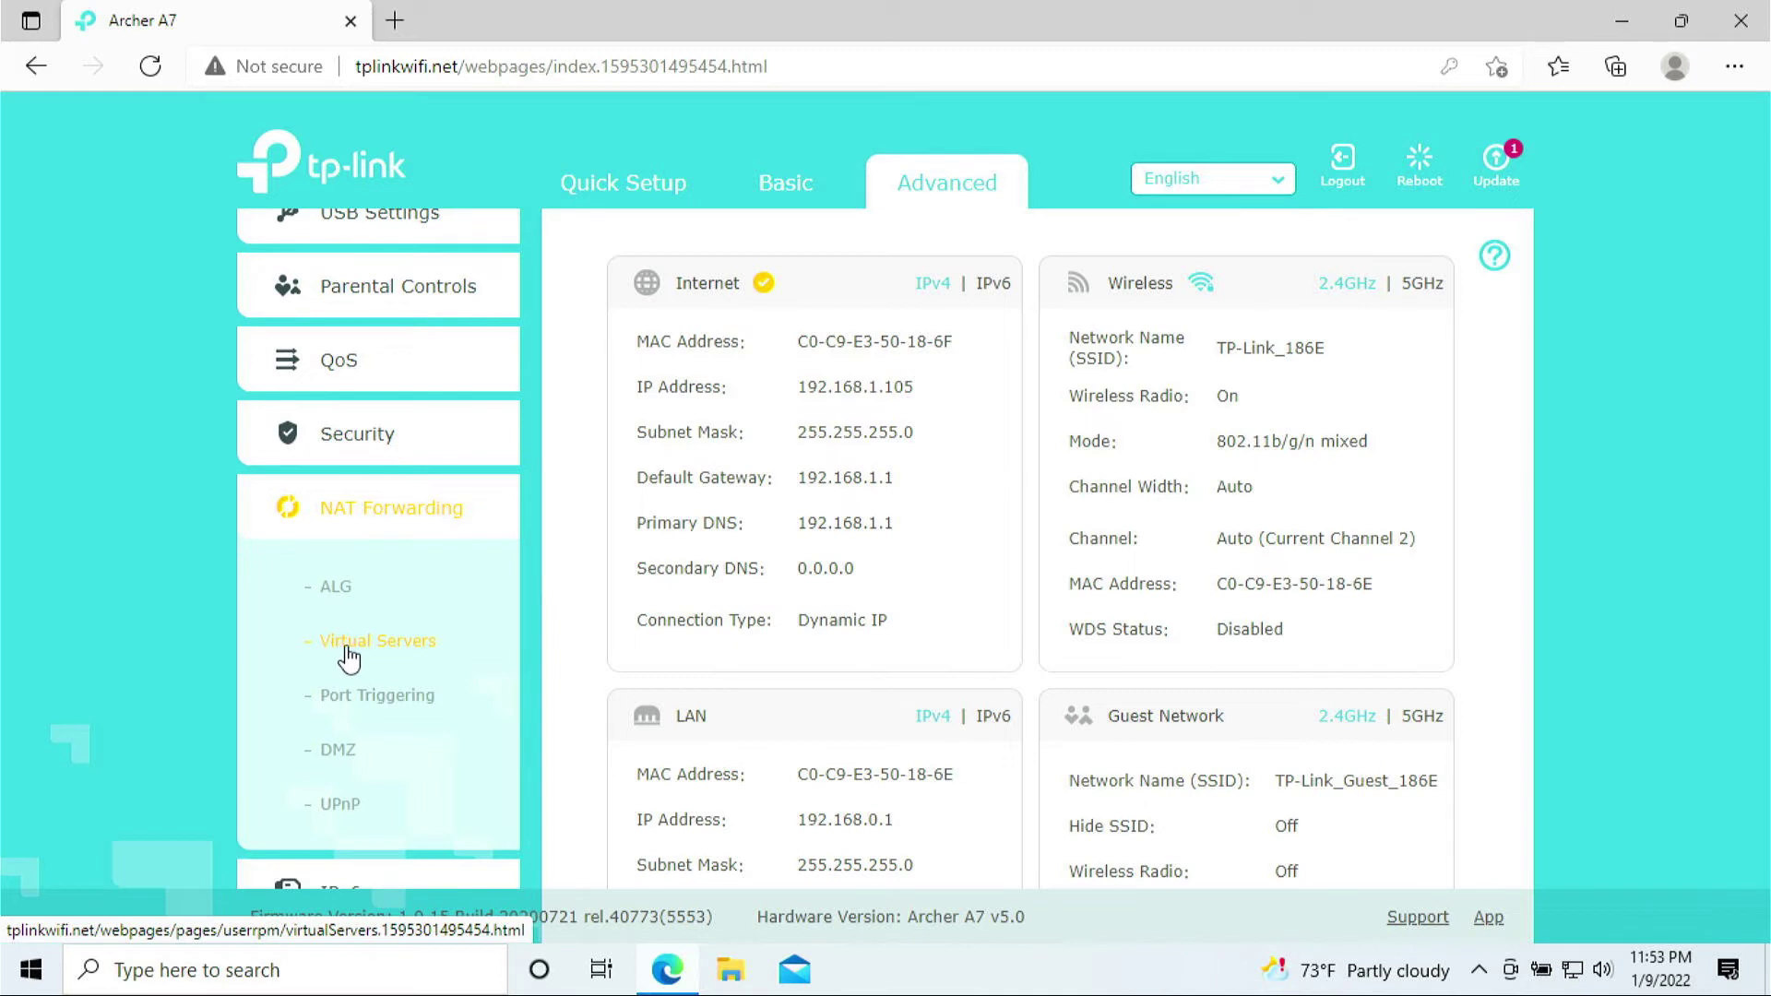
pyautogui.click(422, 651)
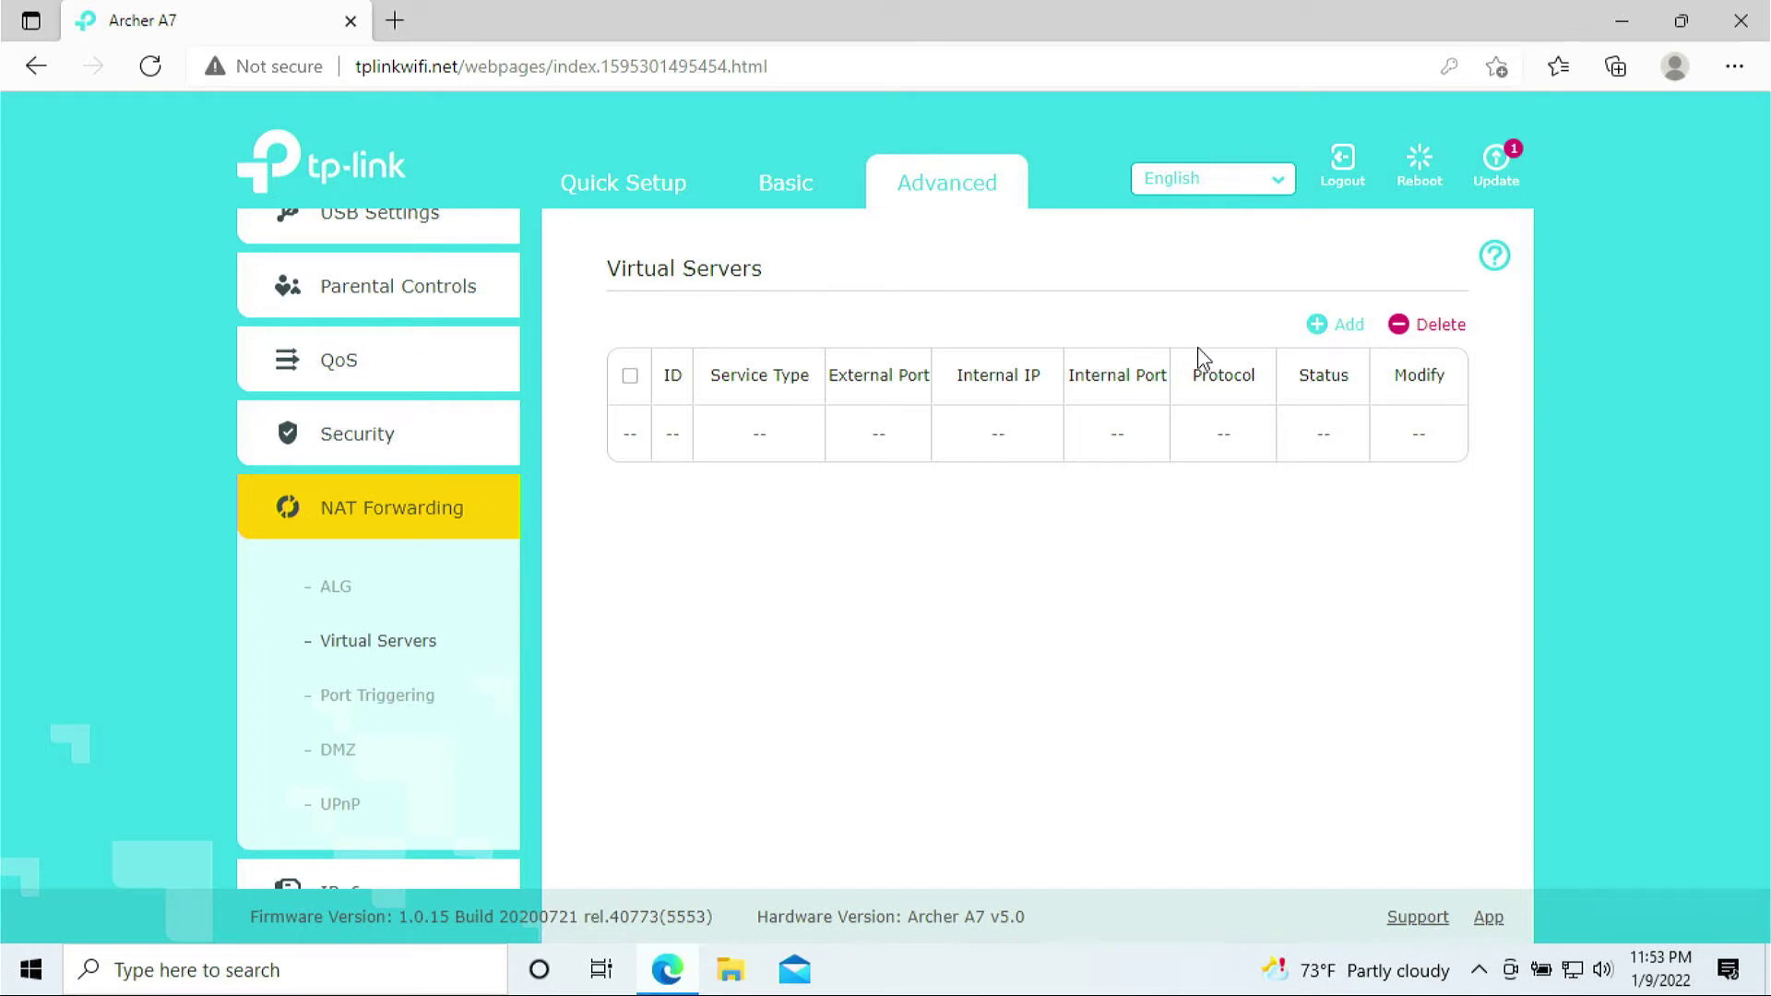
# Add a virtual server: service type ps5-1935, external port 1935, internal IP 192.168.0.100
pyautogui.click(1336, 340)
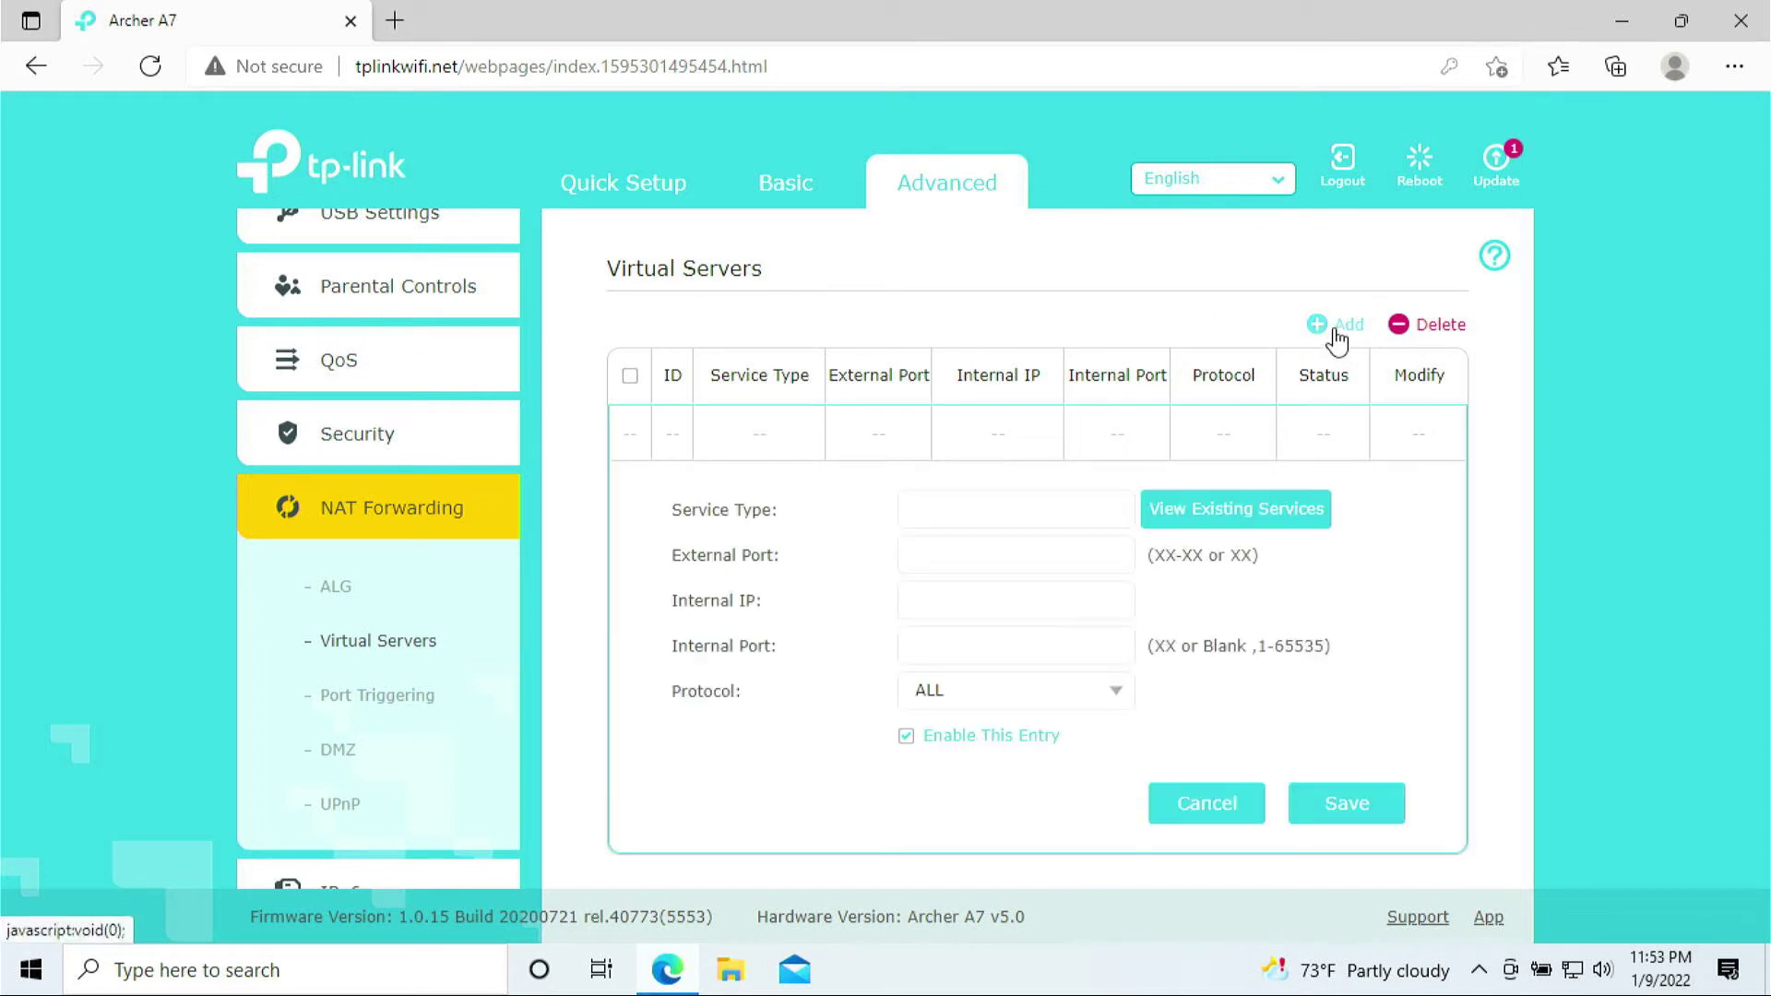
pyautogui.click(978, 506)
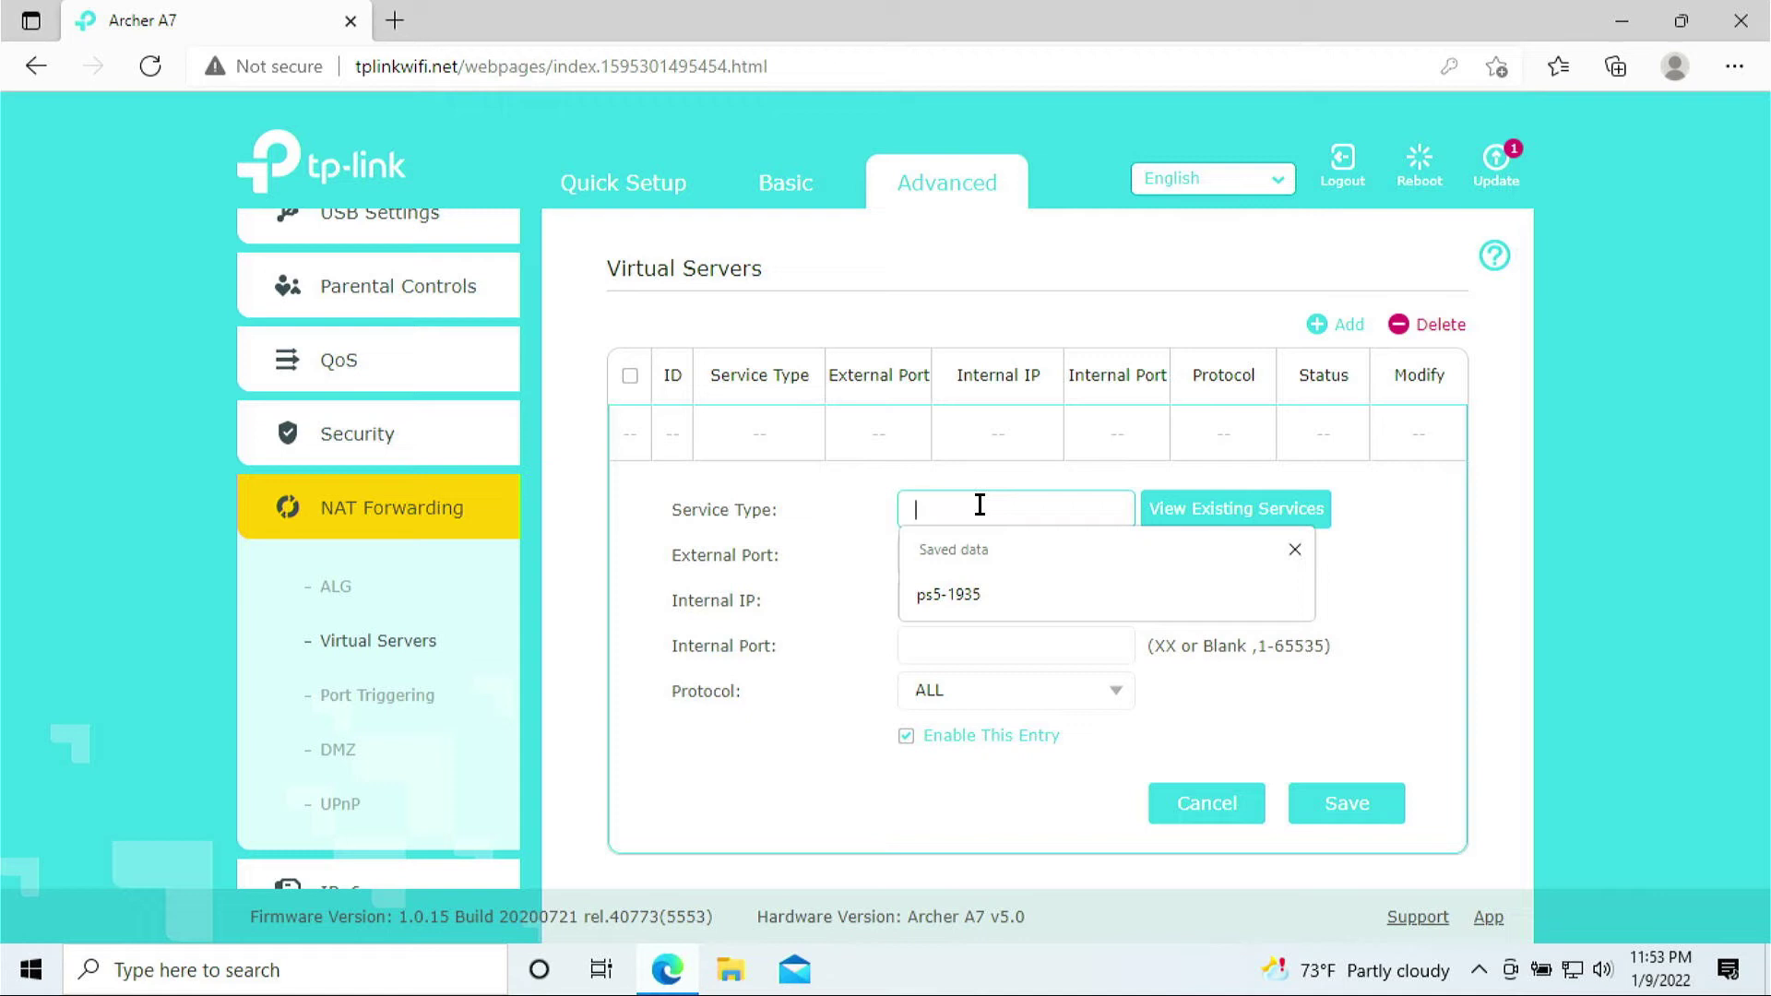
pyautogui.write('ps5-1935')
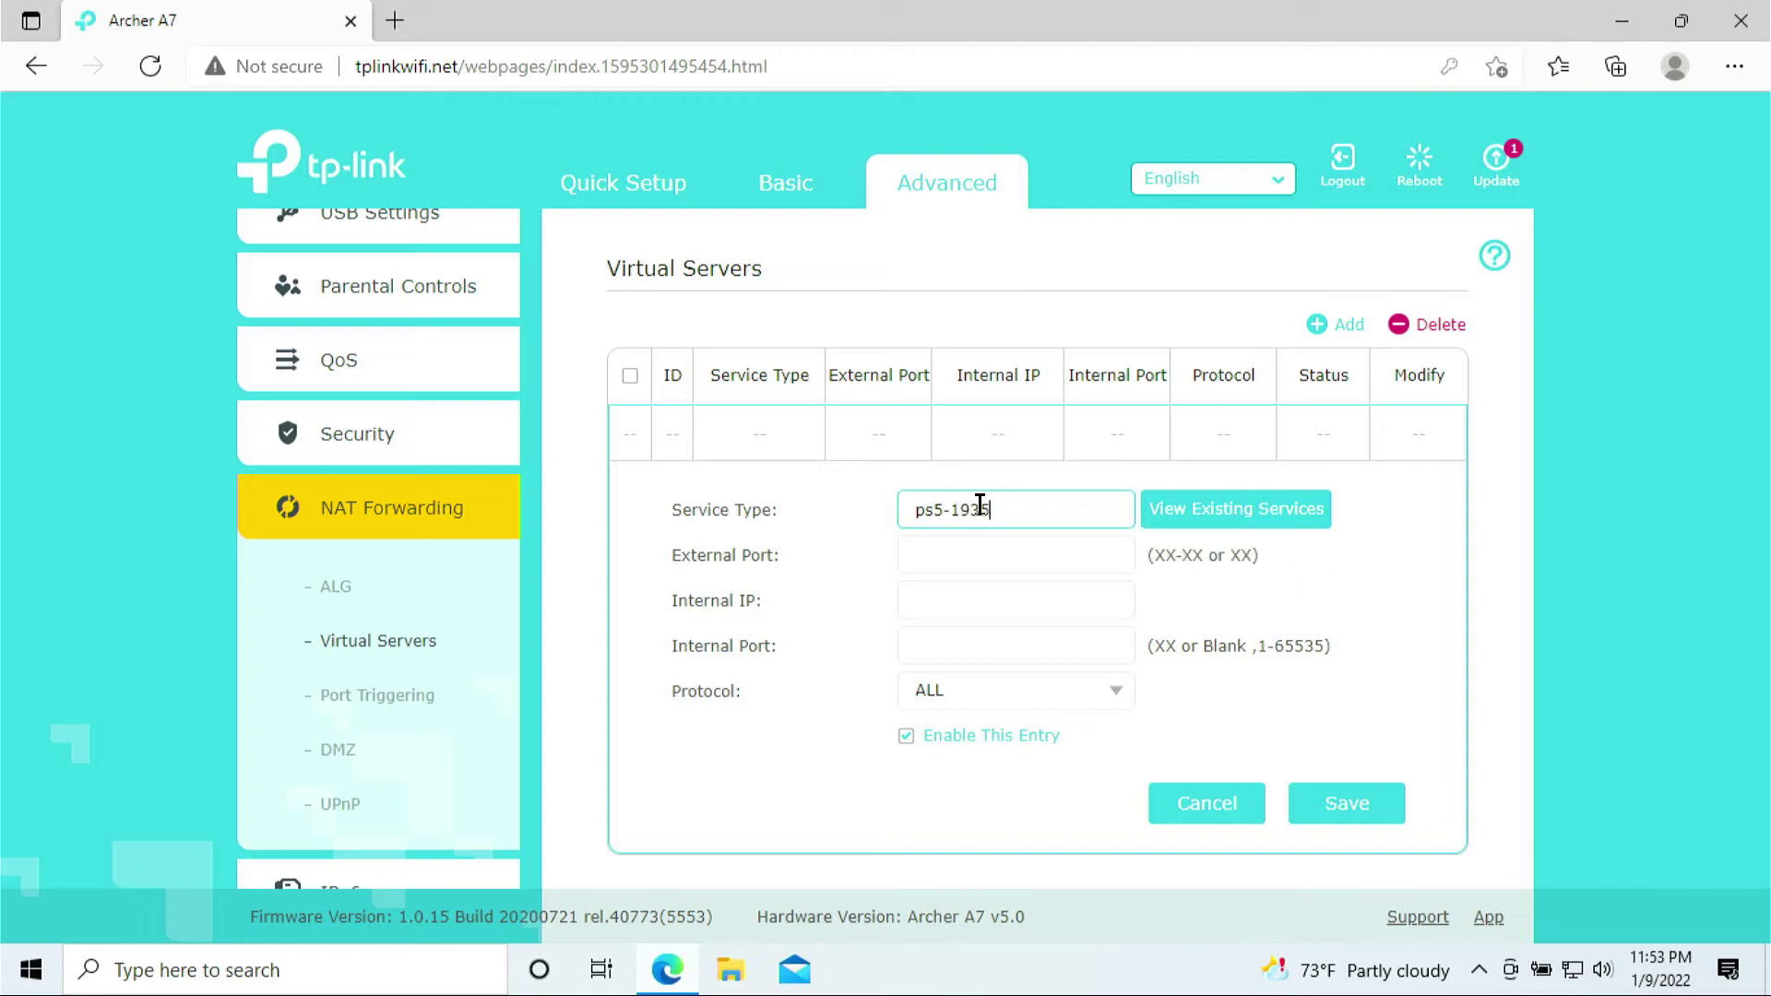
pyautogui.click(991, 560)
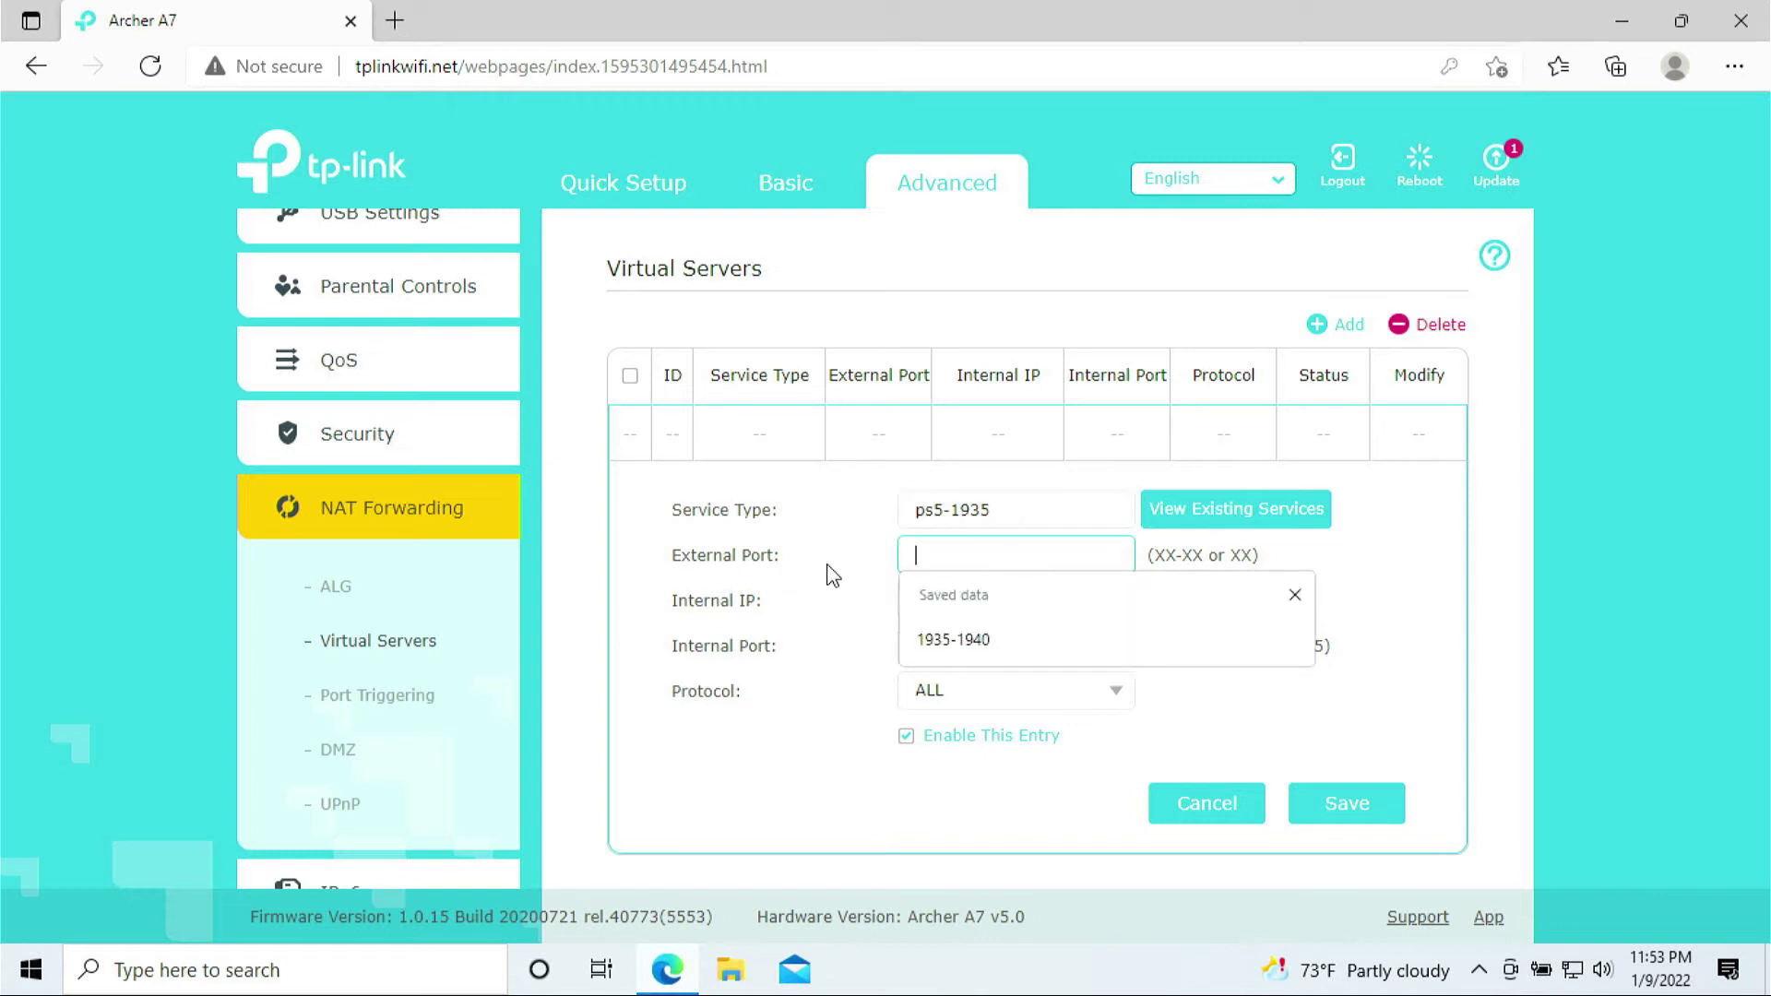
pyautogui.write('1935')
pyautogui.click(819, 538)
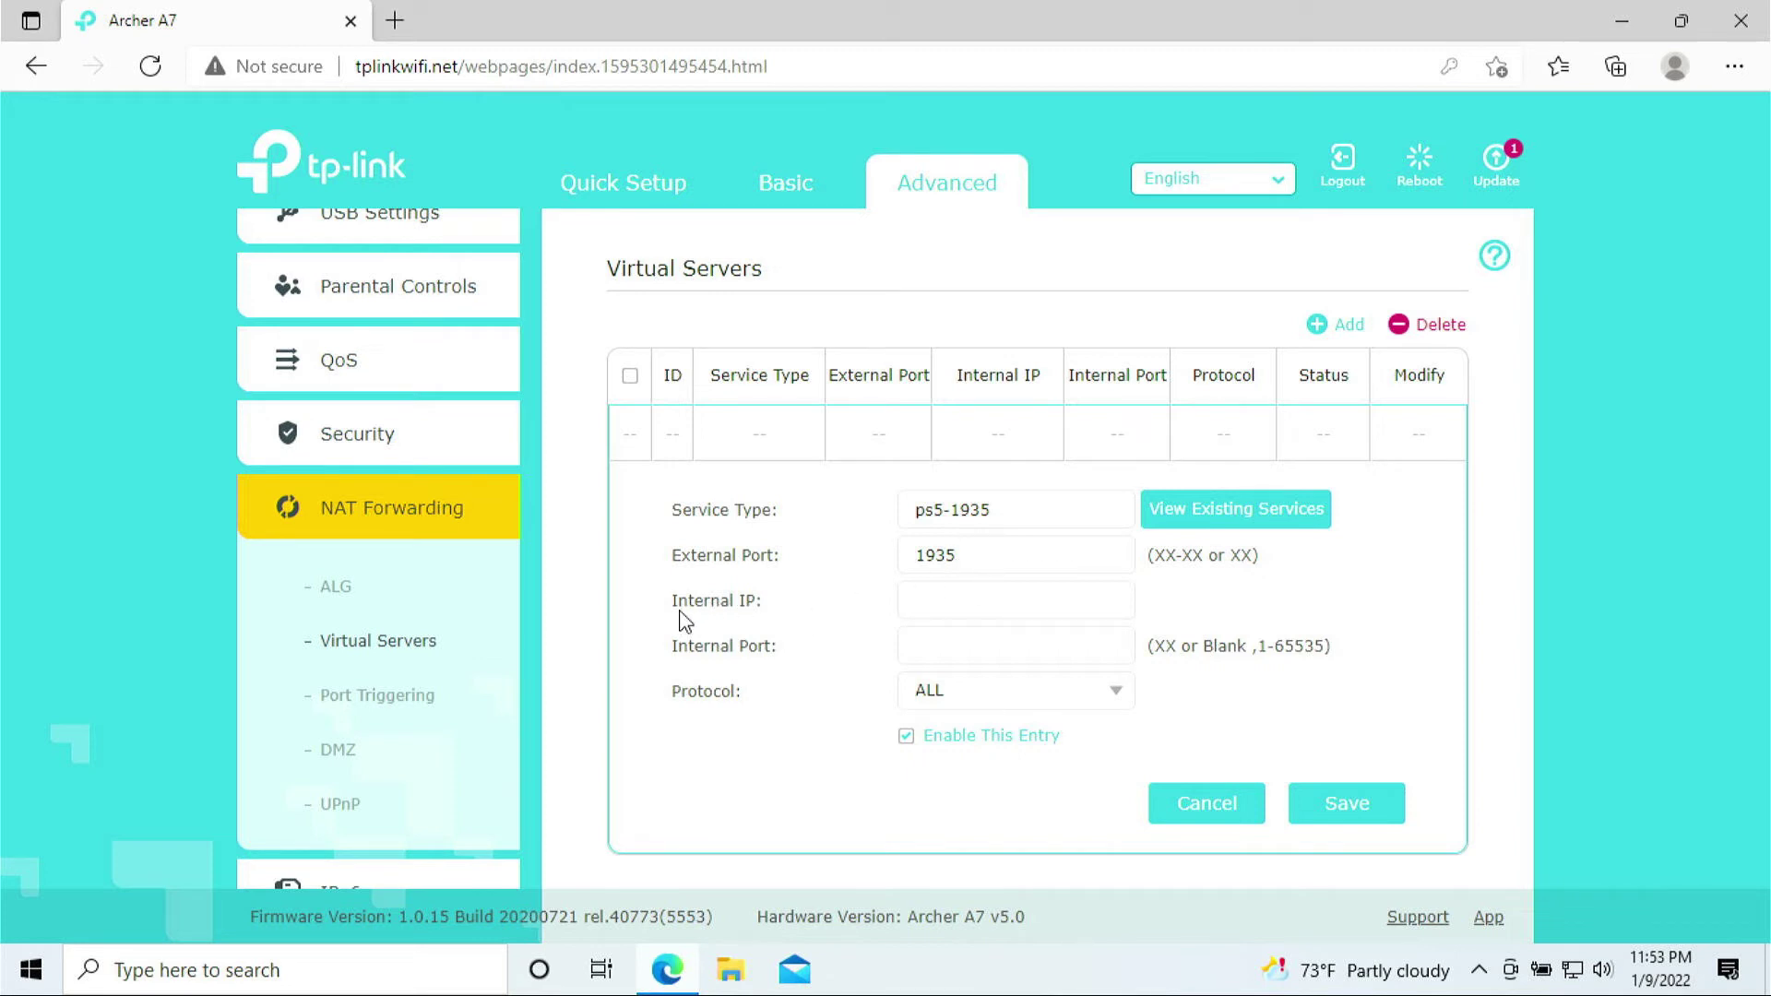
pyautogui.click(949, 599)
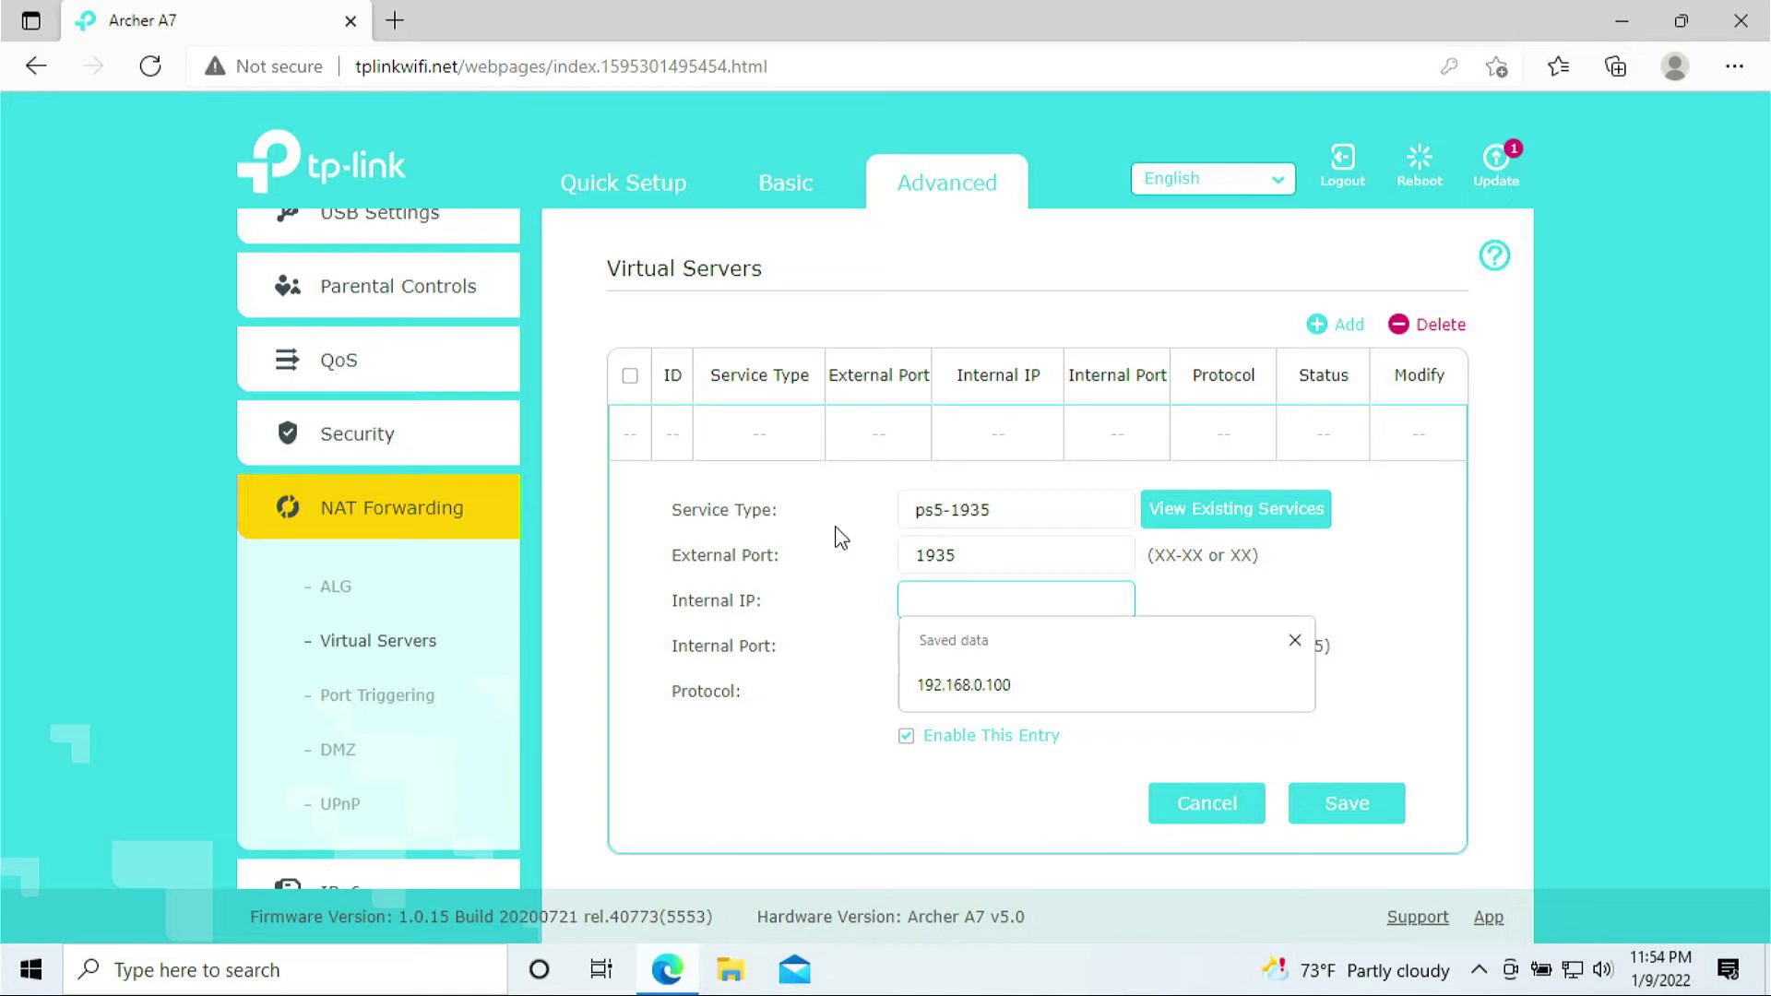
pyautogui.write('192.168.0.100')
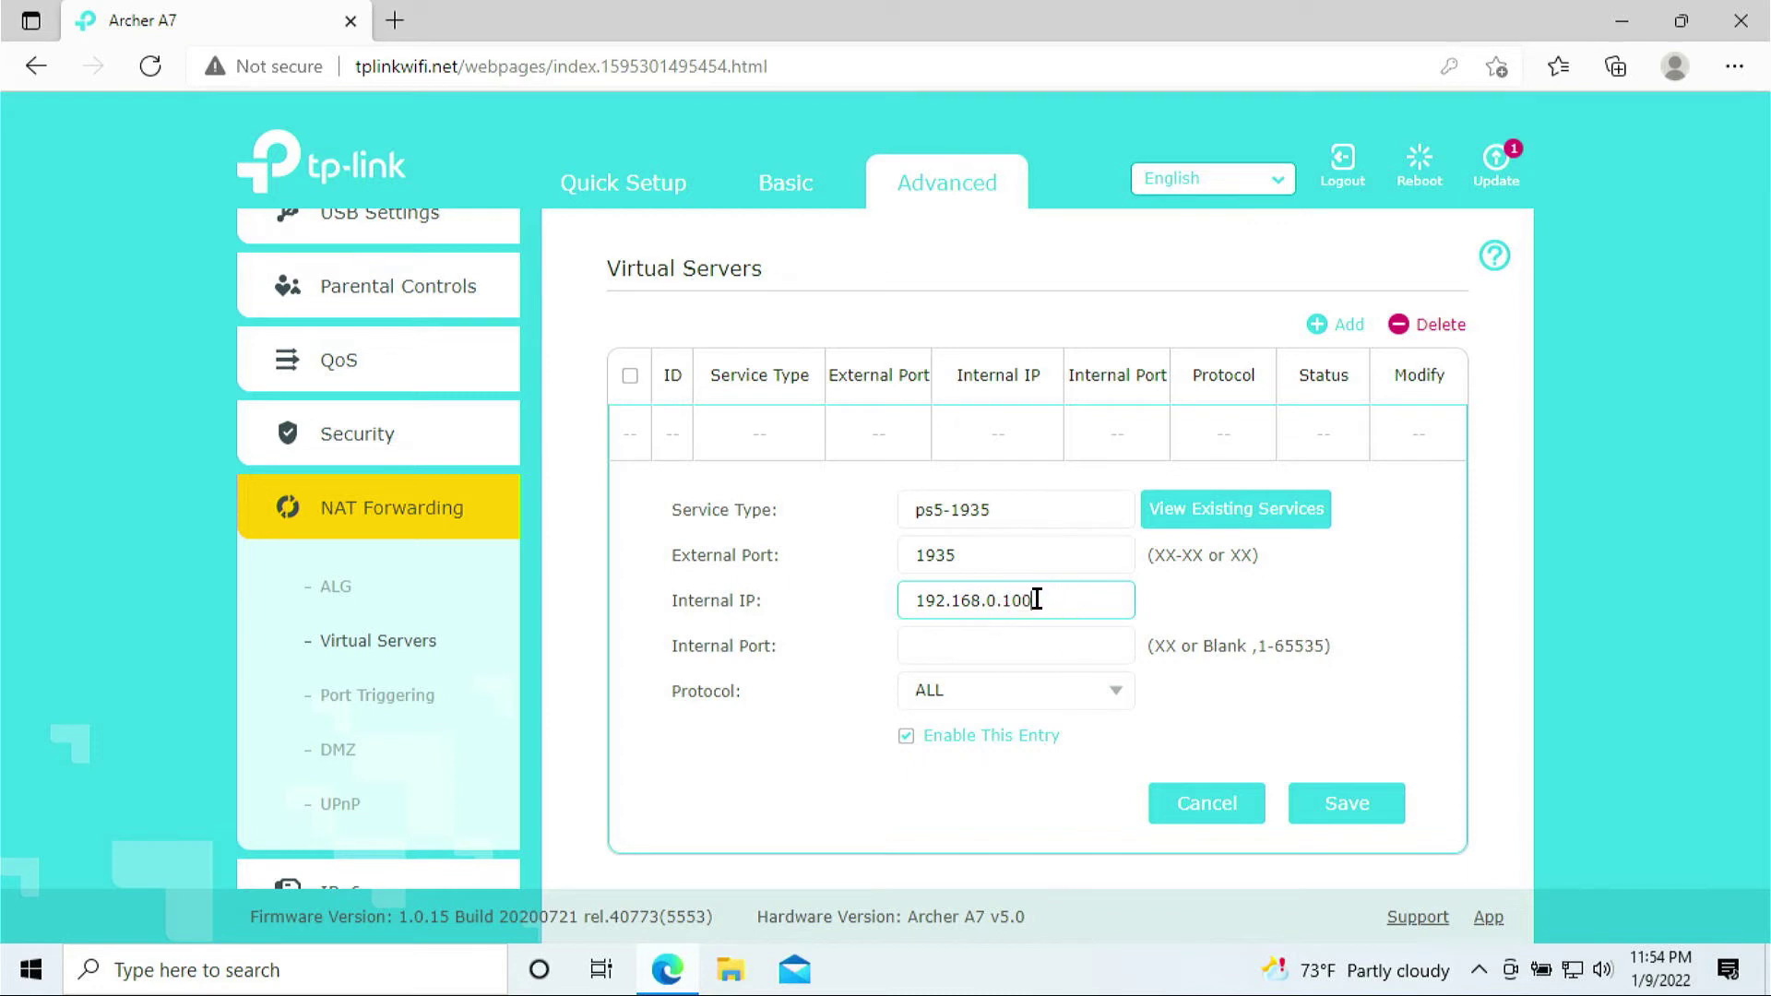
pyautogui.moveTo(1033, 600)
pyautogui.mouseDown()
pyautogui.moveTo(1018, 600)
pyautogui.moveTo(1067, 601)
pyautogui.mouseUp()
# Set the internal port to 1935 and keep the protocol as ALL
pyautogui.click(941, 645)
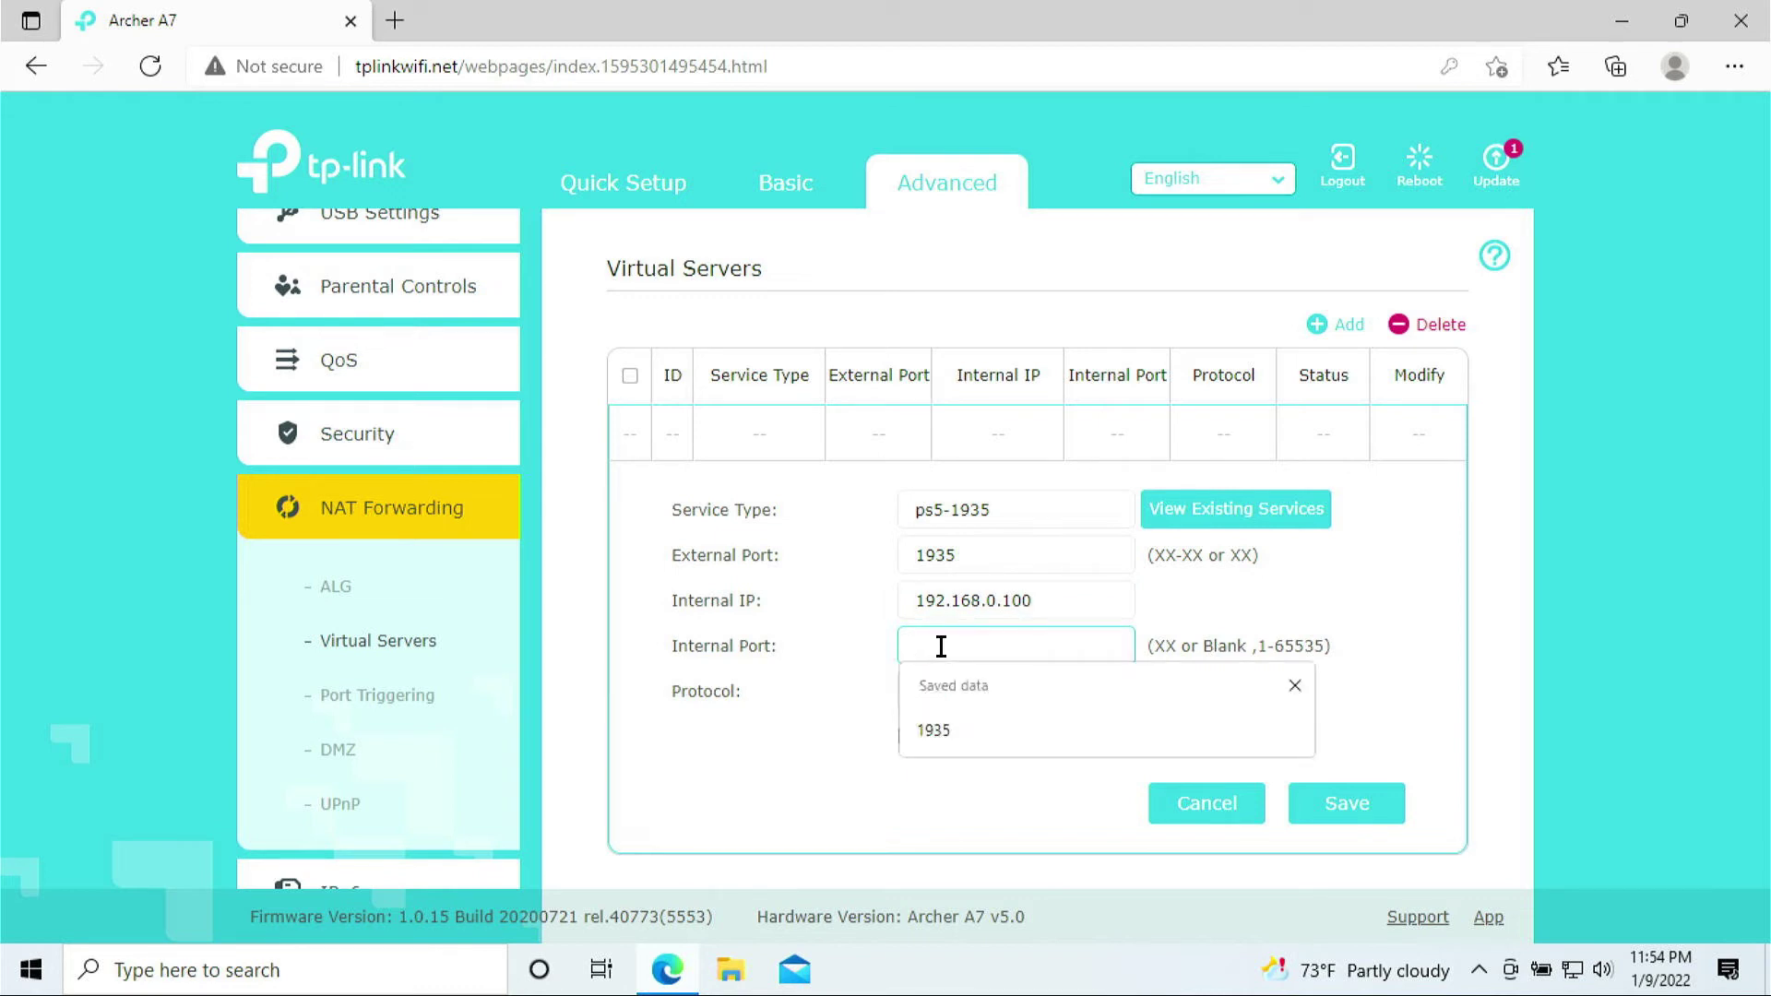
pyautogui.write('1935')
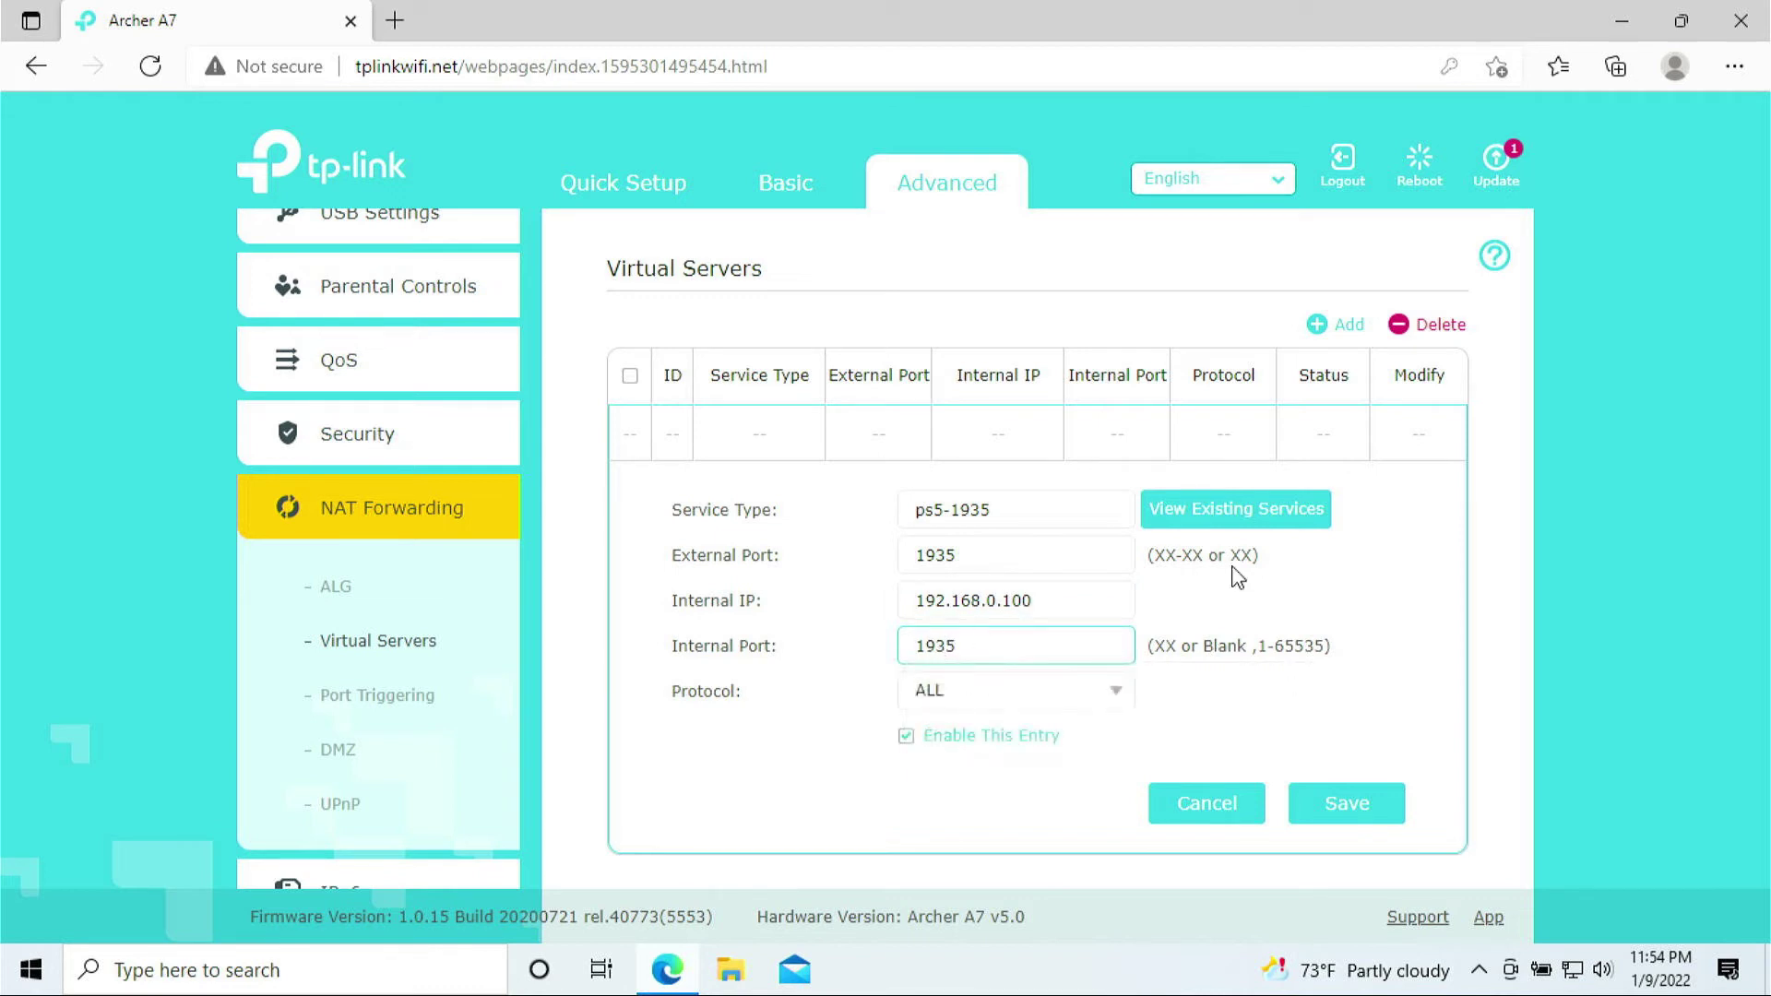
pyautogui.moveTo(919, 555); pyautogui.dragTo(973, 557)
pyautogui.click(1422, 593)
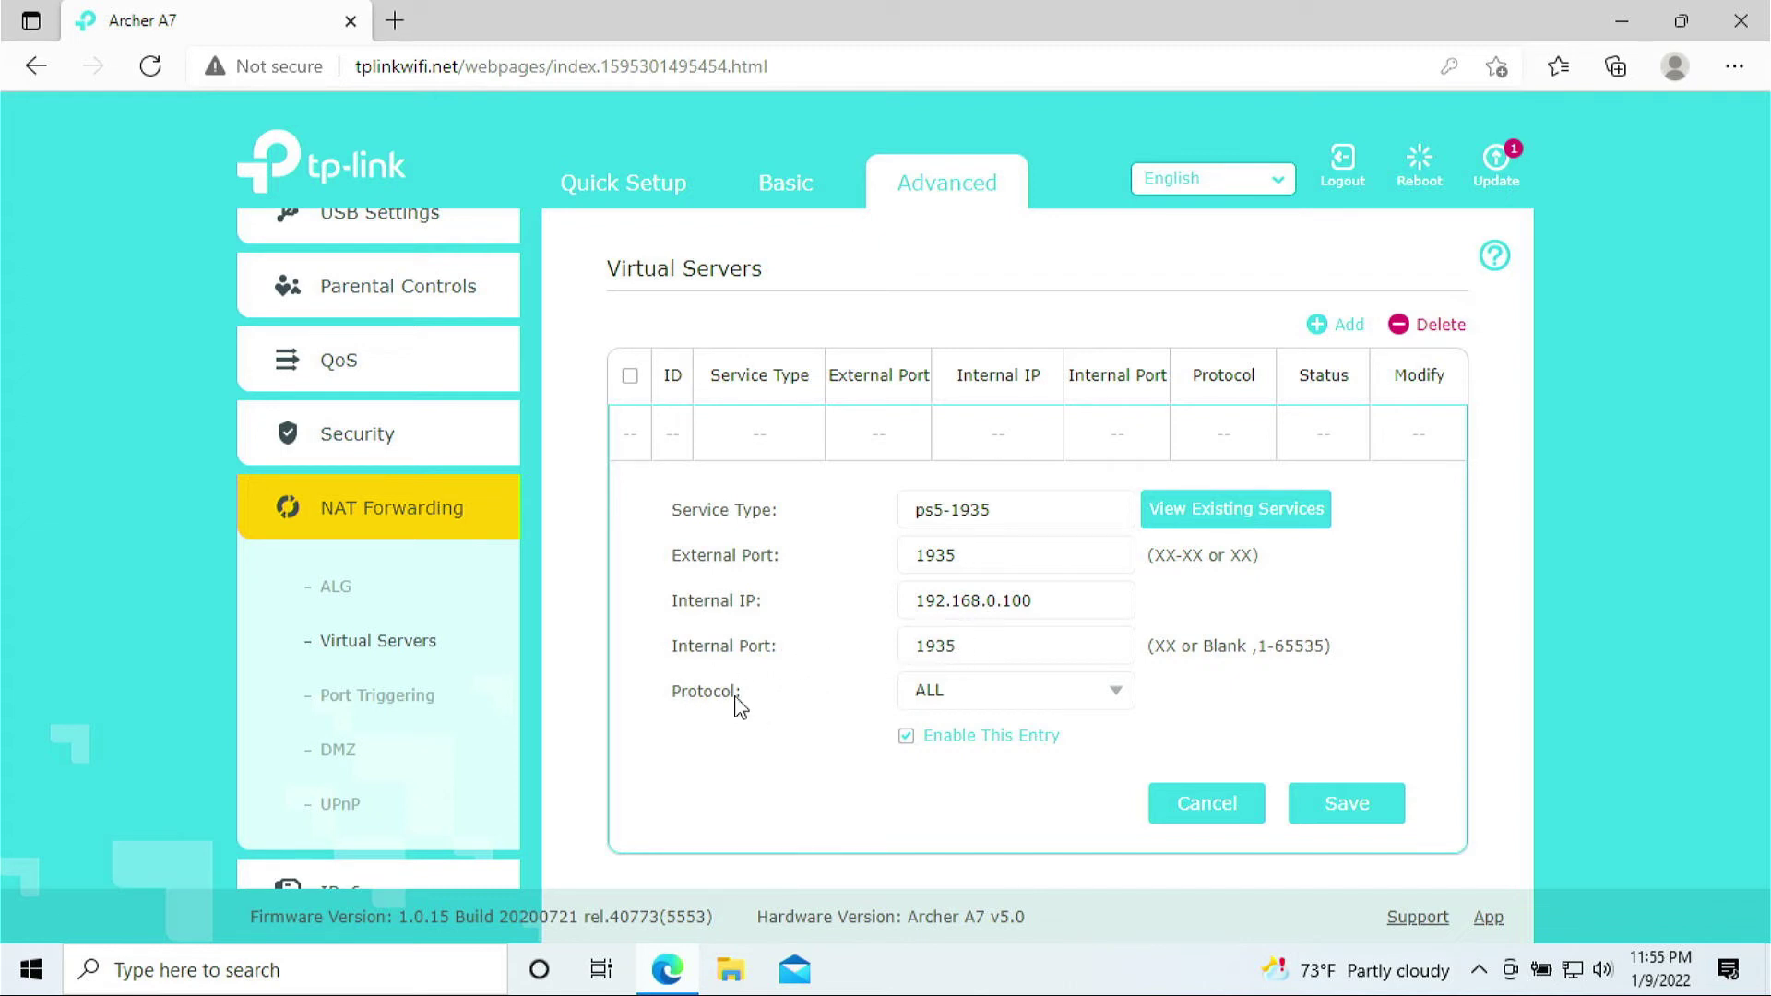
pyautogui.click(1127, 701)
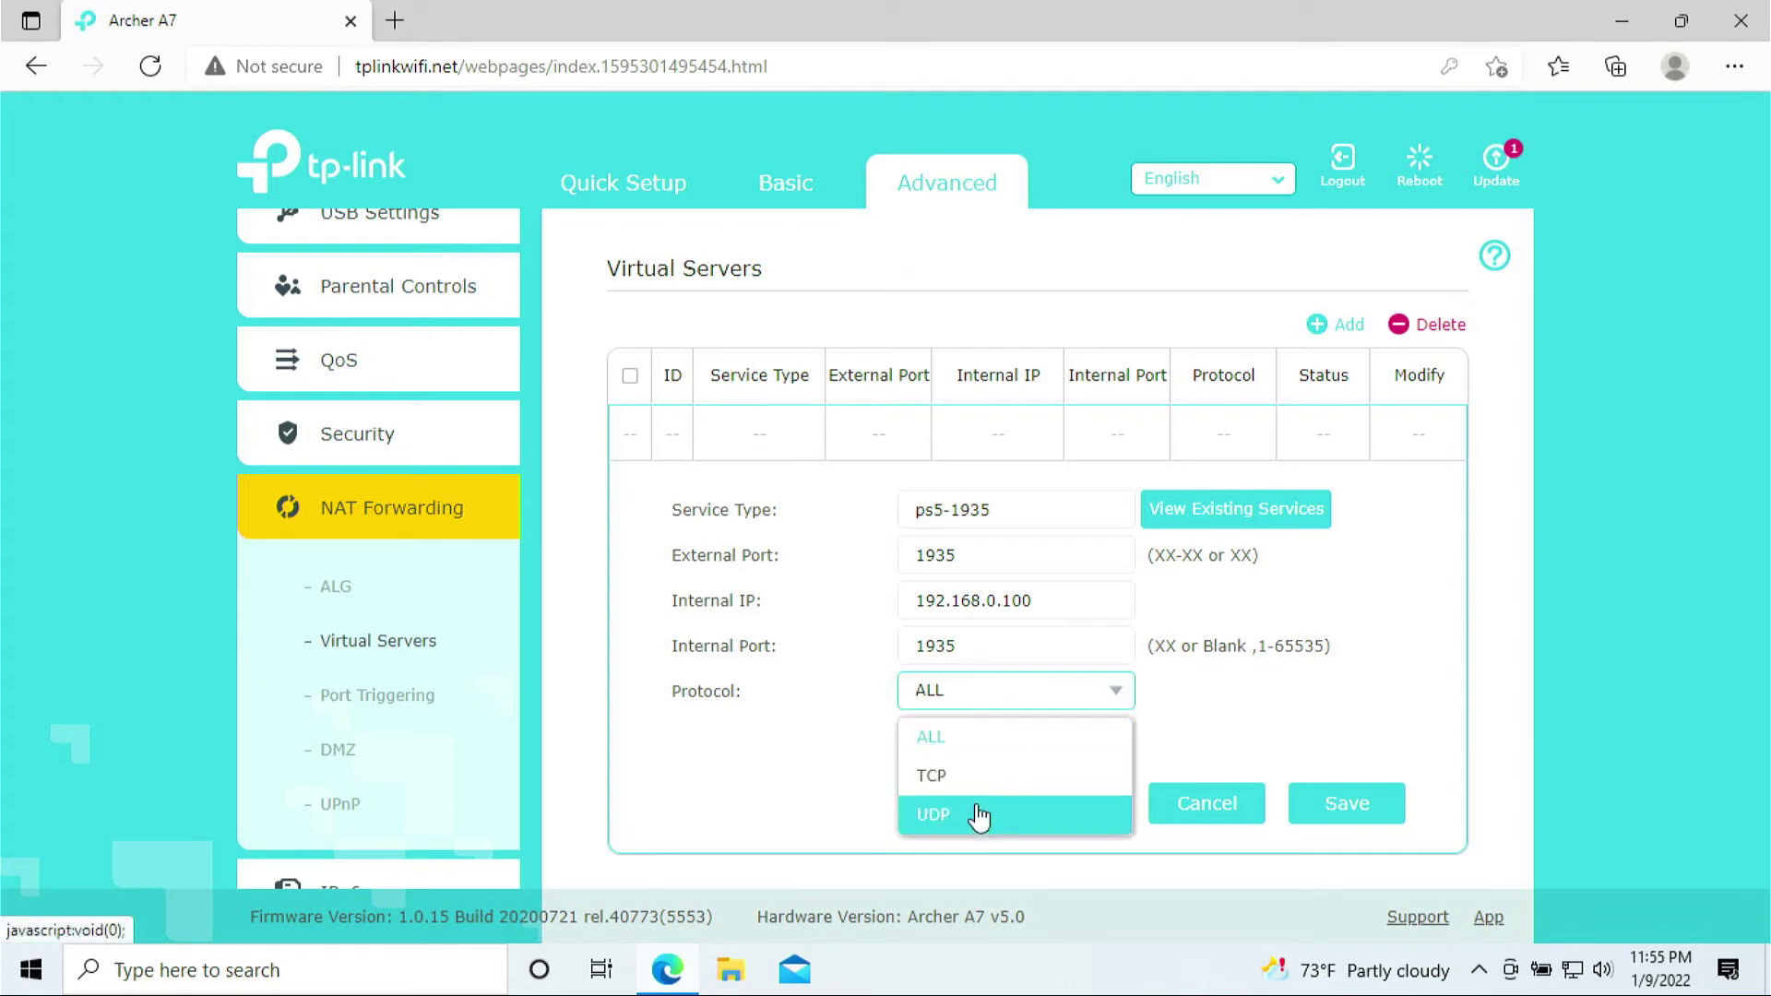
pyautogui.click(985, 743)
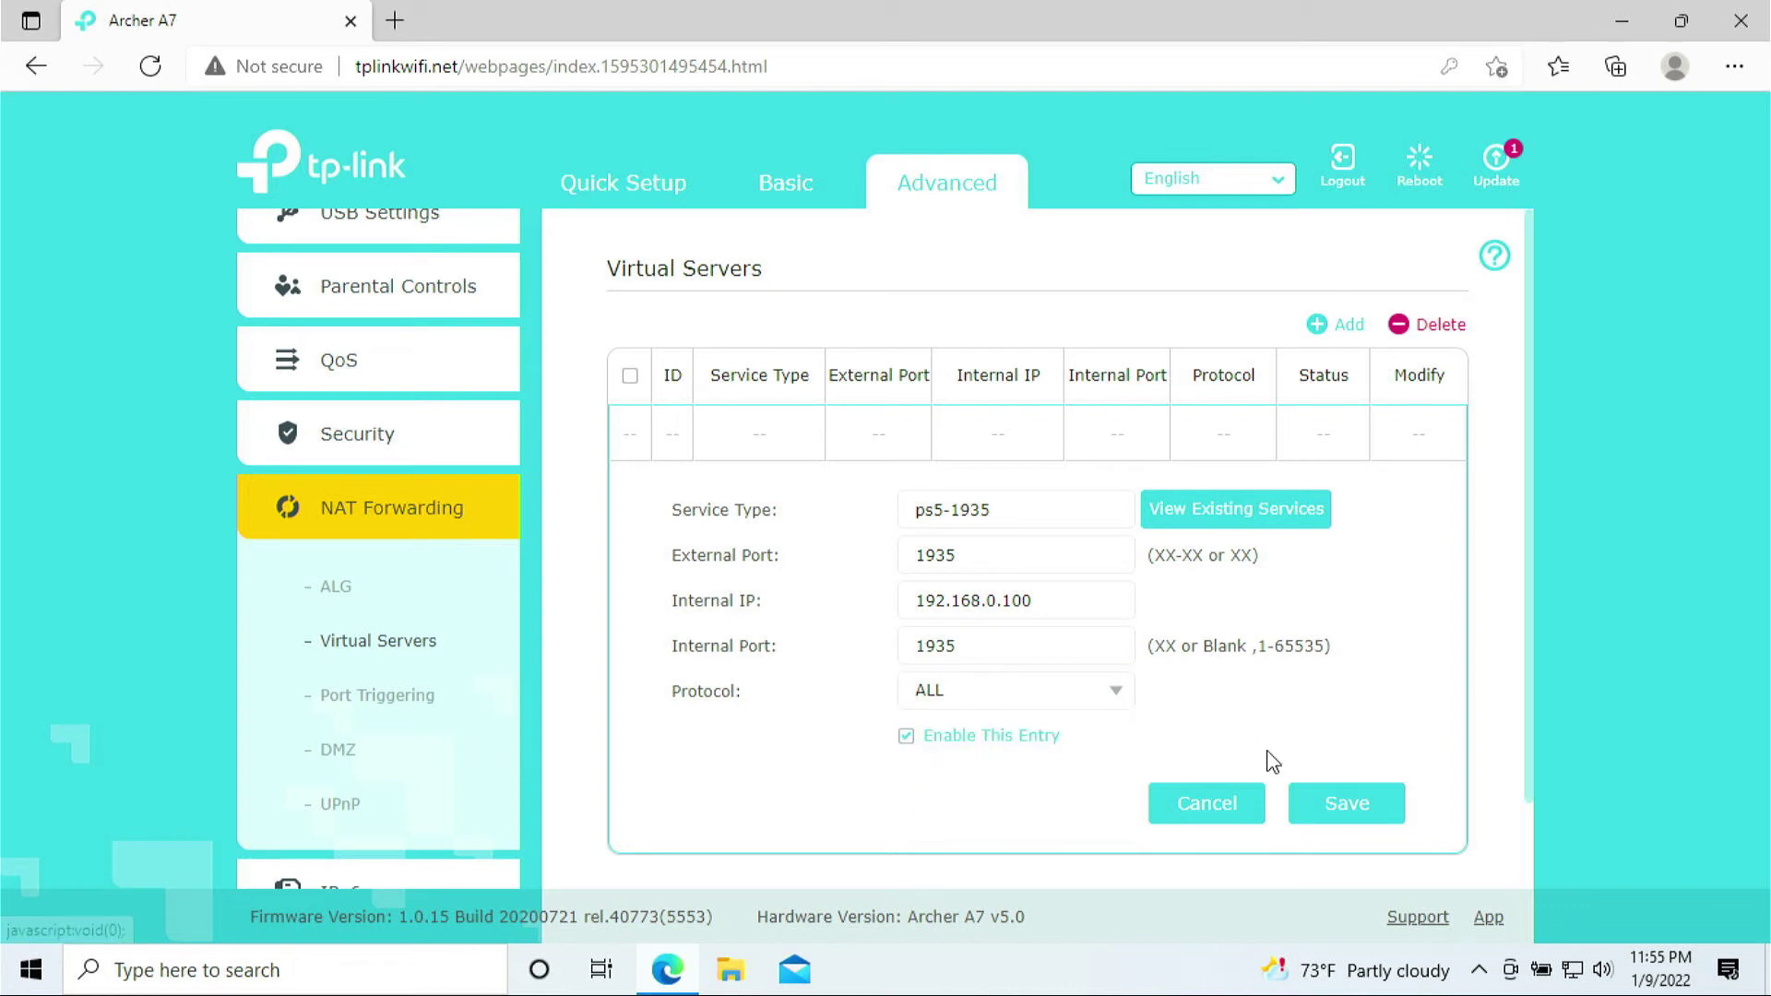
# Save the ps5-1935 rule and highlight its service name and IP in the list
pyautogui.click(1351, 807)
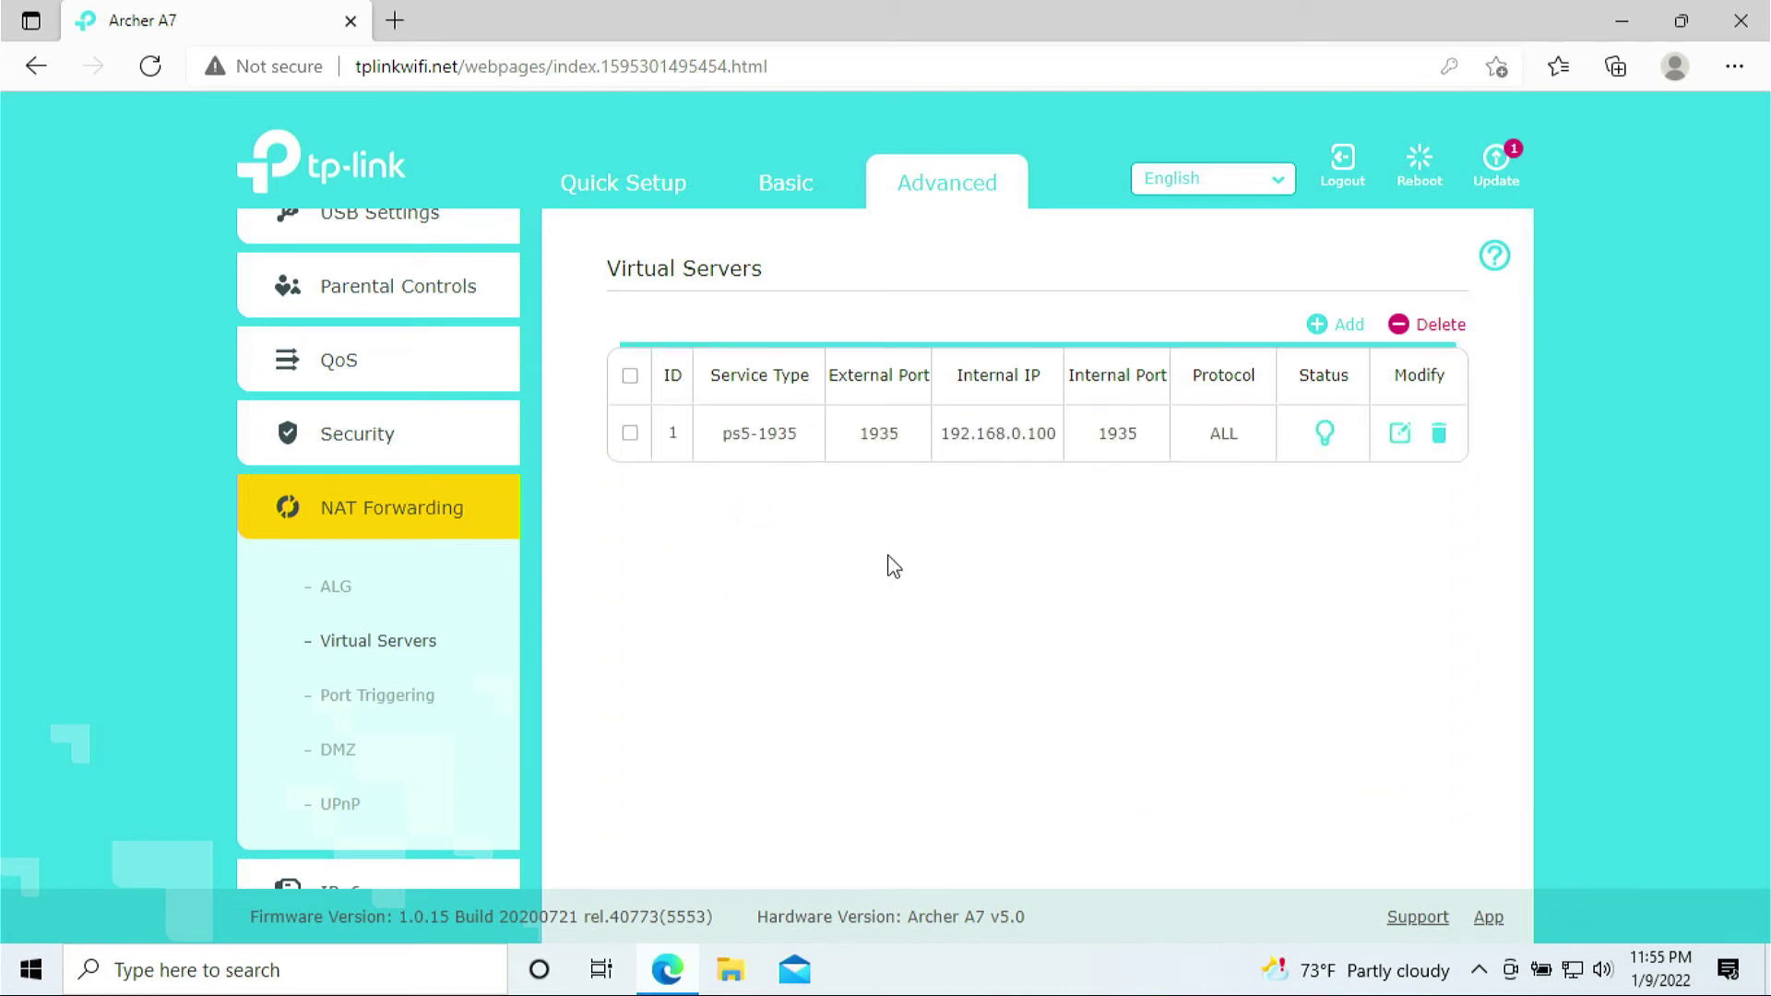
pyautogui.moveTo(740, 434); pyautogui.dragTo(1170, 442)
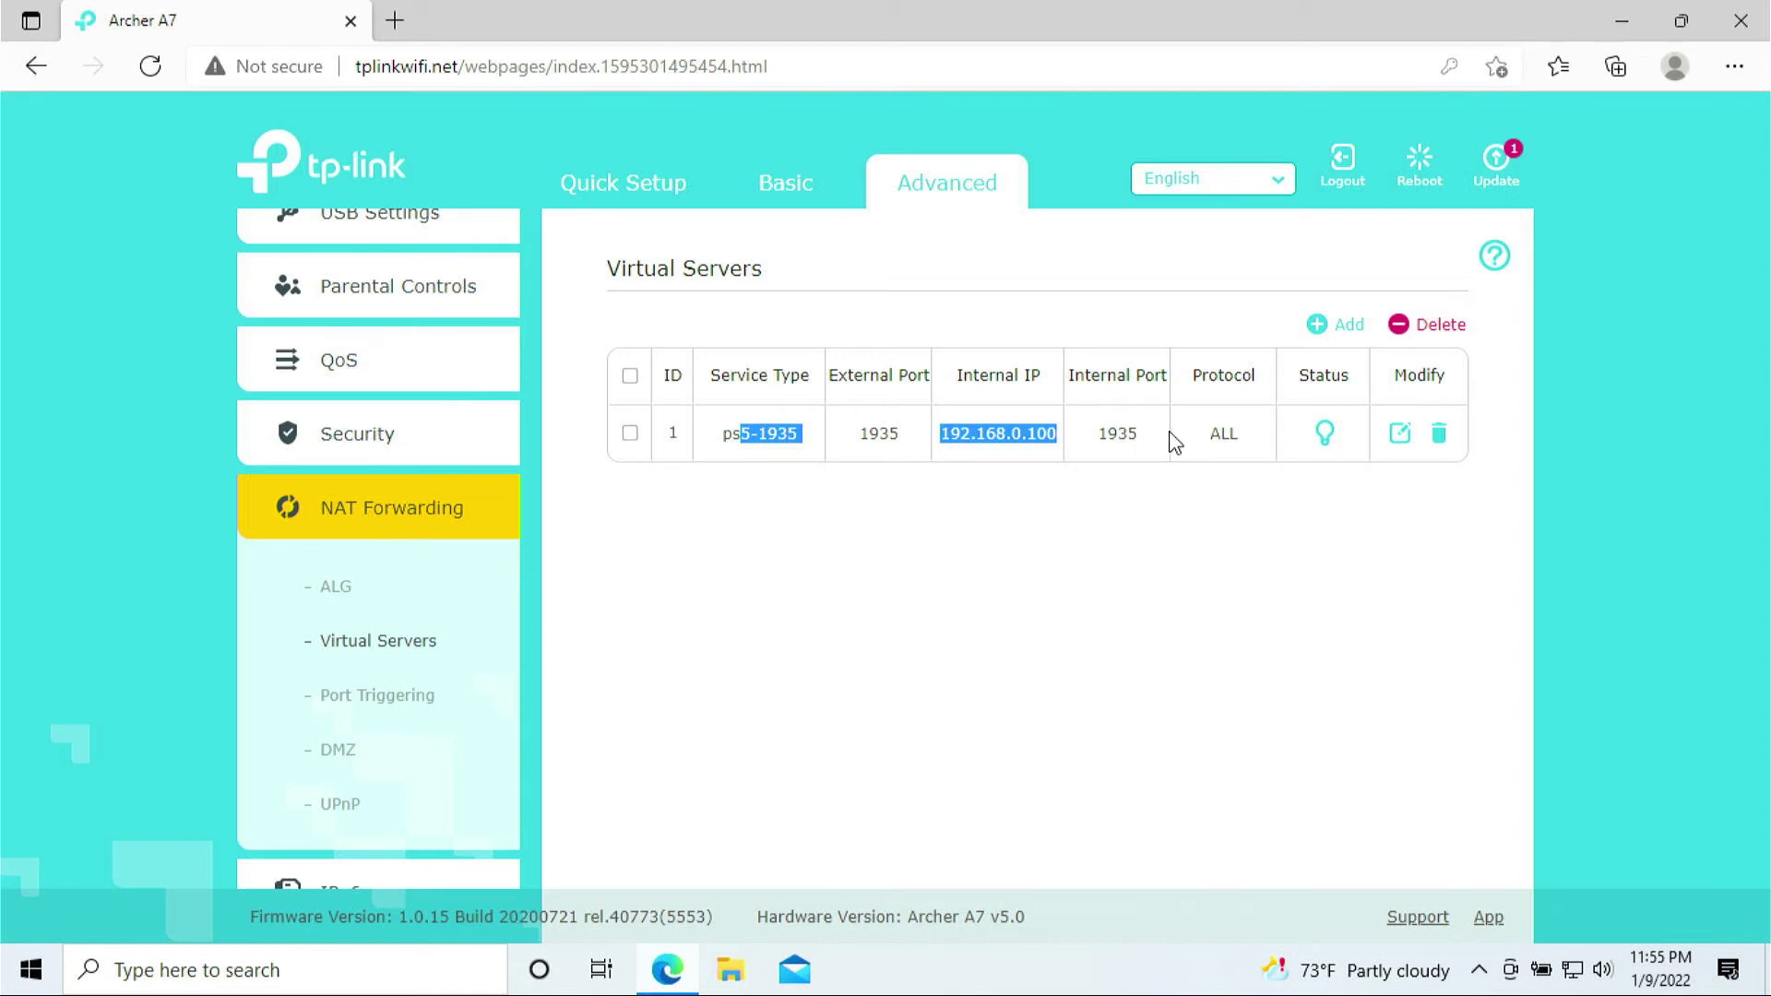
# Add and save rule ps5-3074 forwarding port 3074 to internal port 3074 on 192.168.0.100
pyautogui.click(1325, 332)
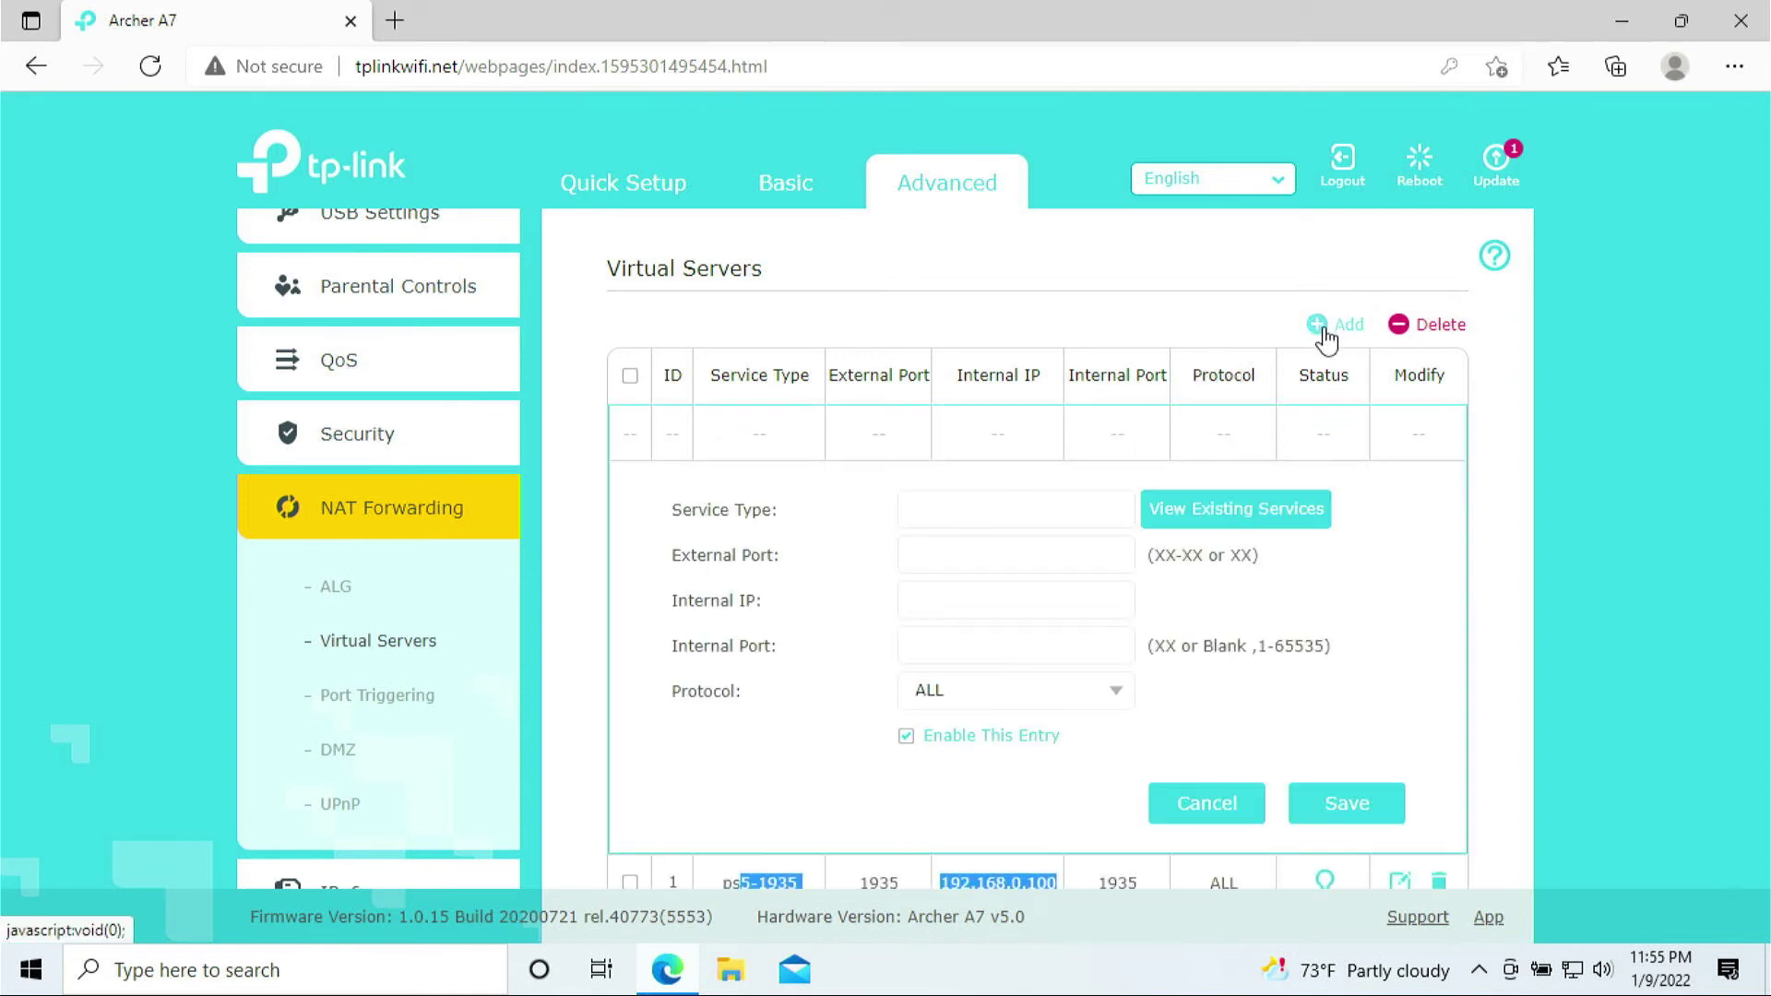
pyautogui.click(981, 506)
pyautogui.write('ps5-3074')
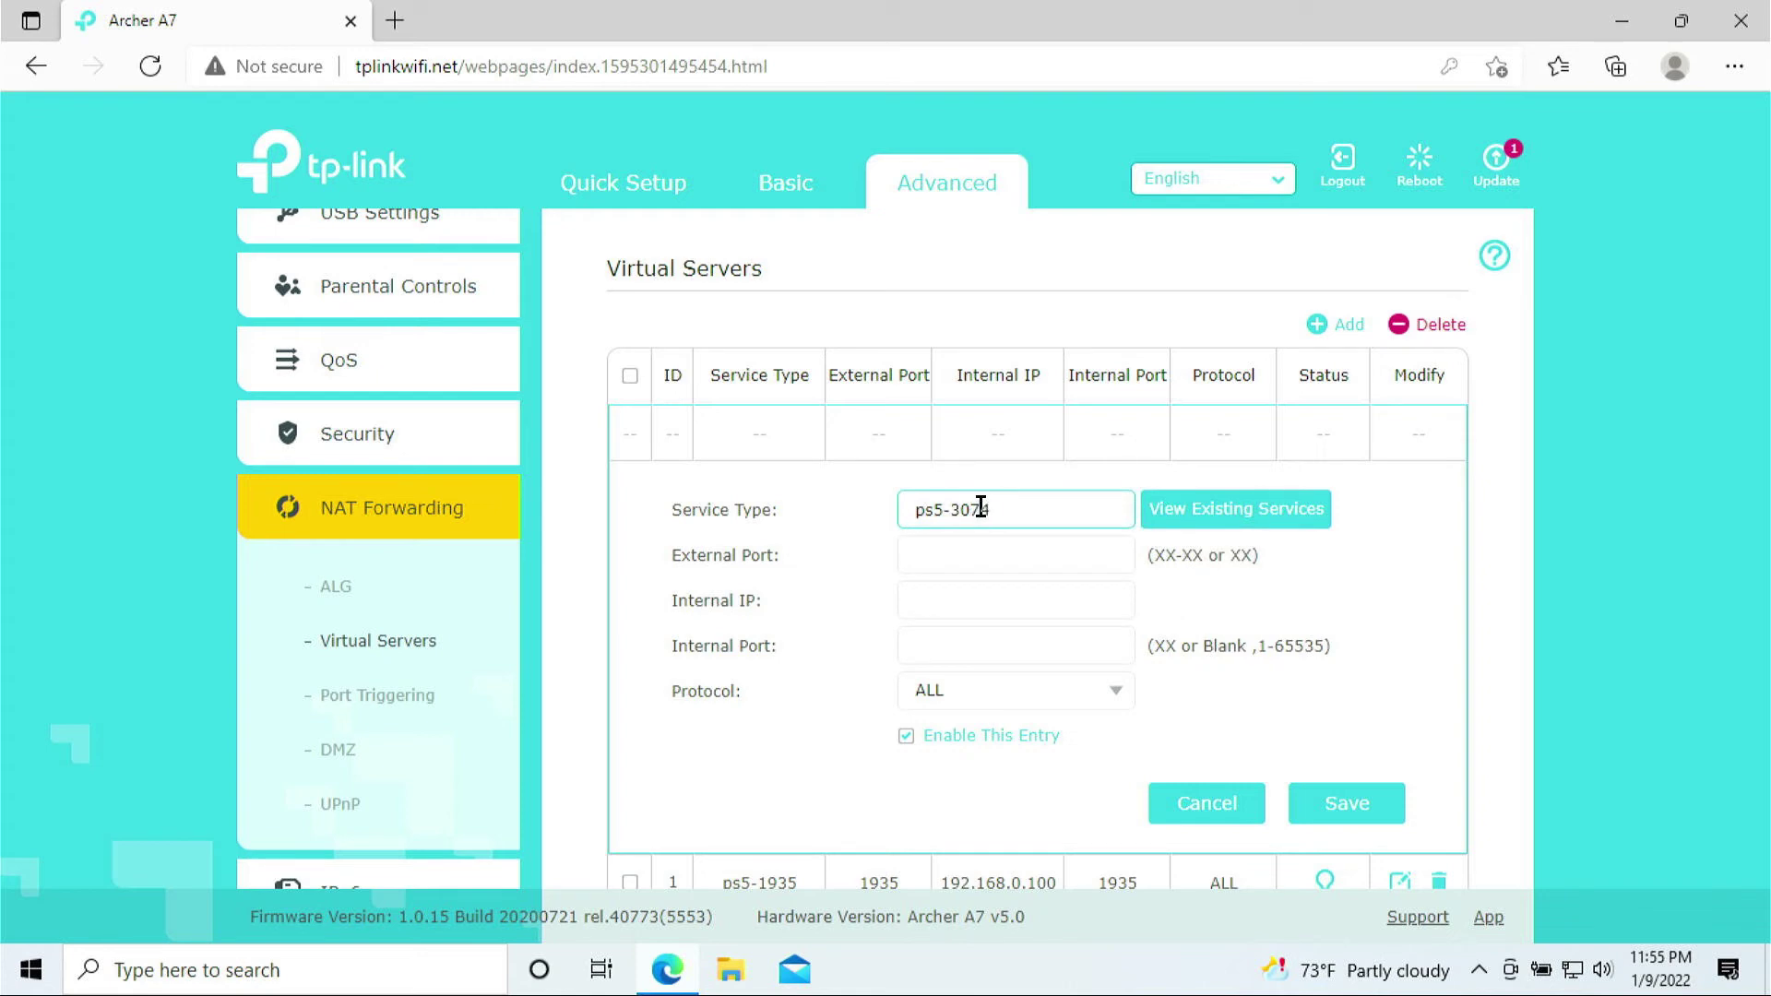
pyautogui.click(929, 545)
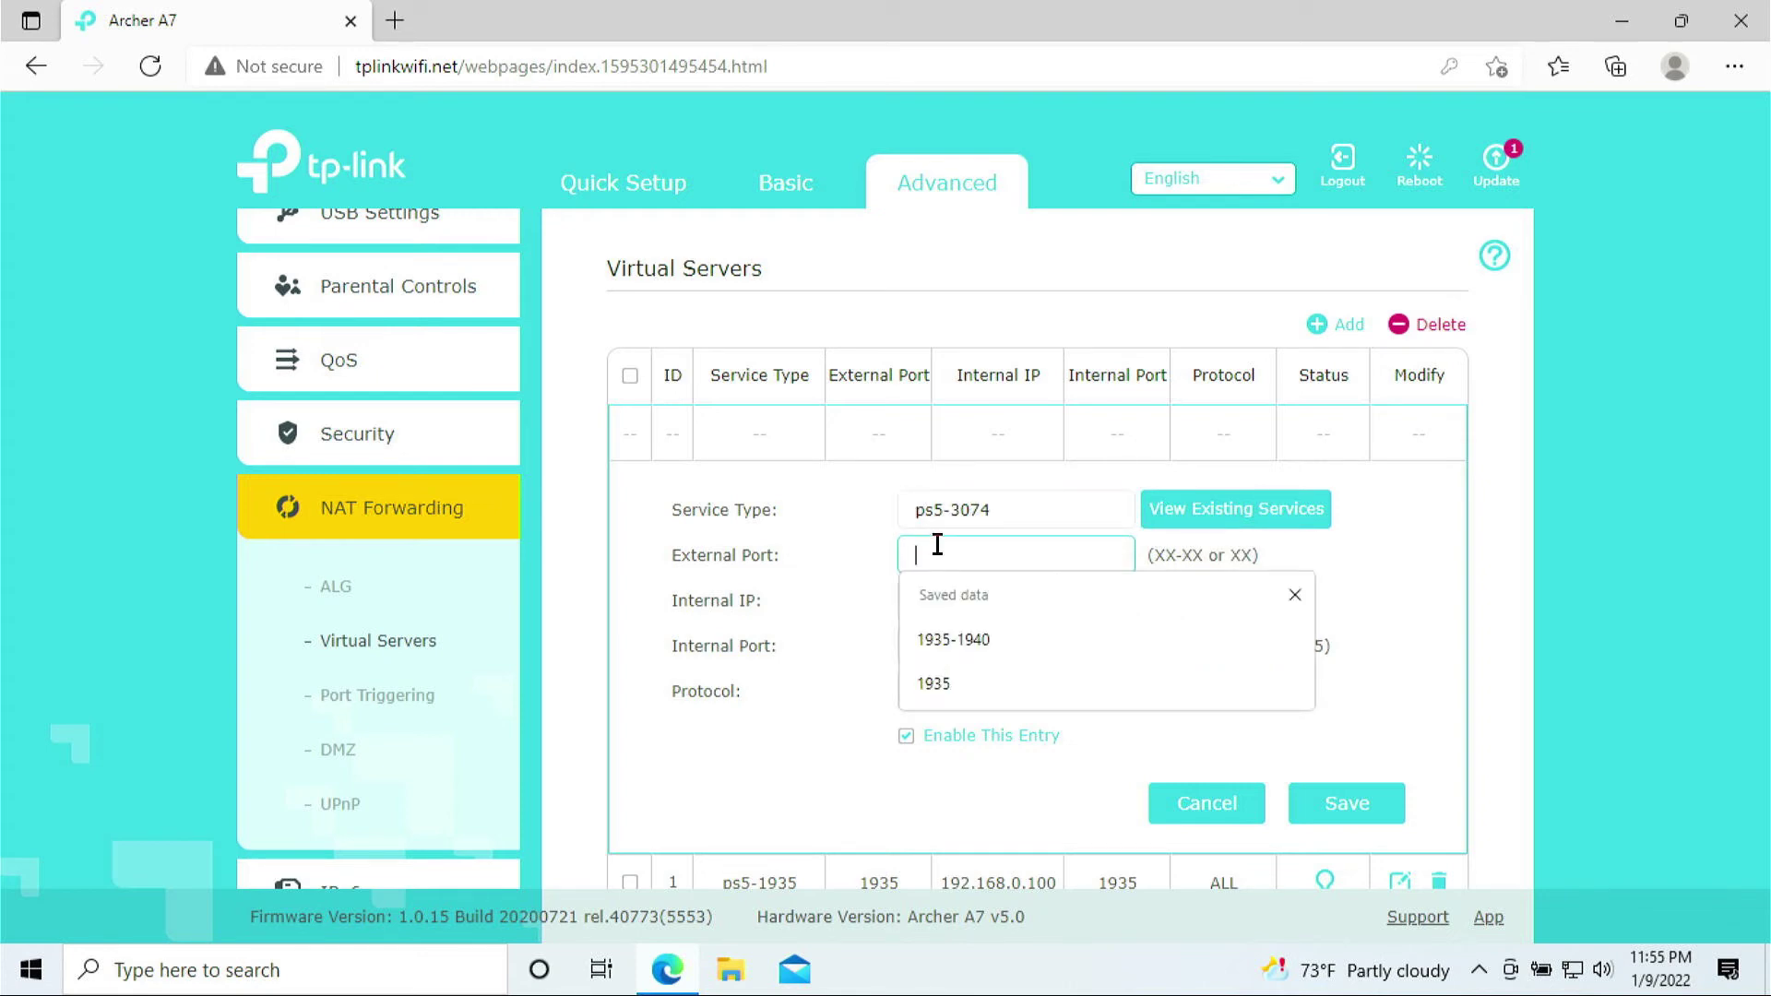
pyautogui.write('3074')
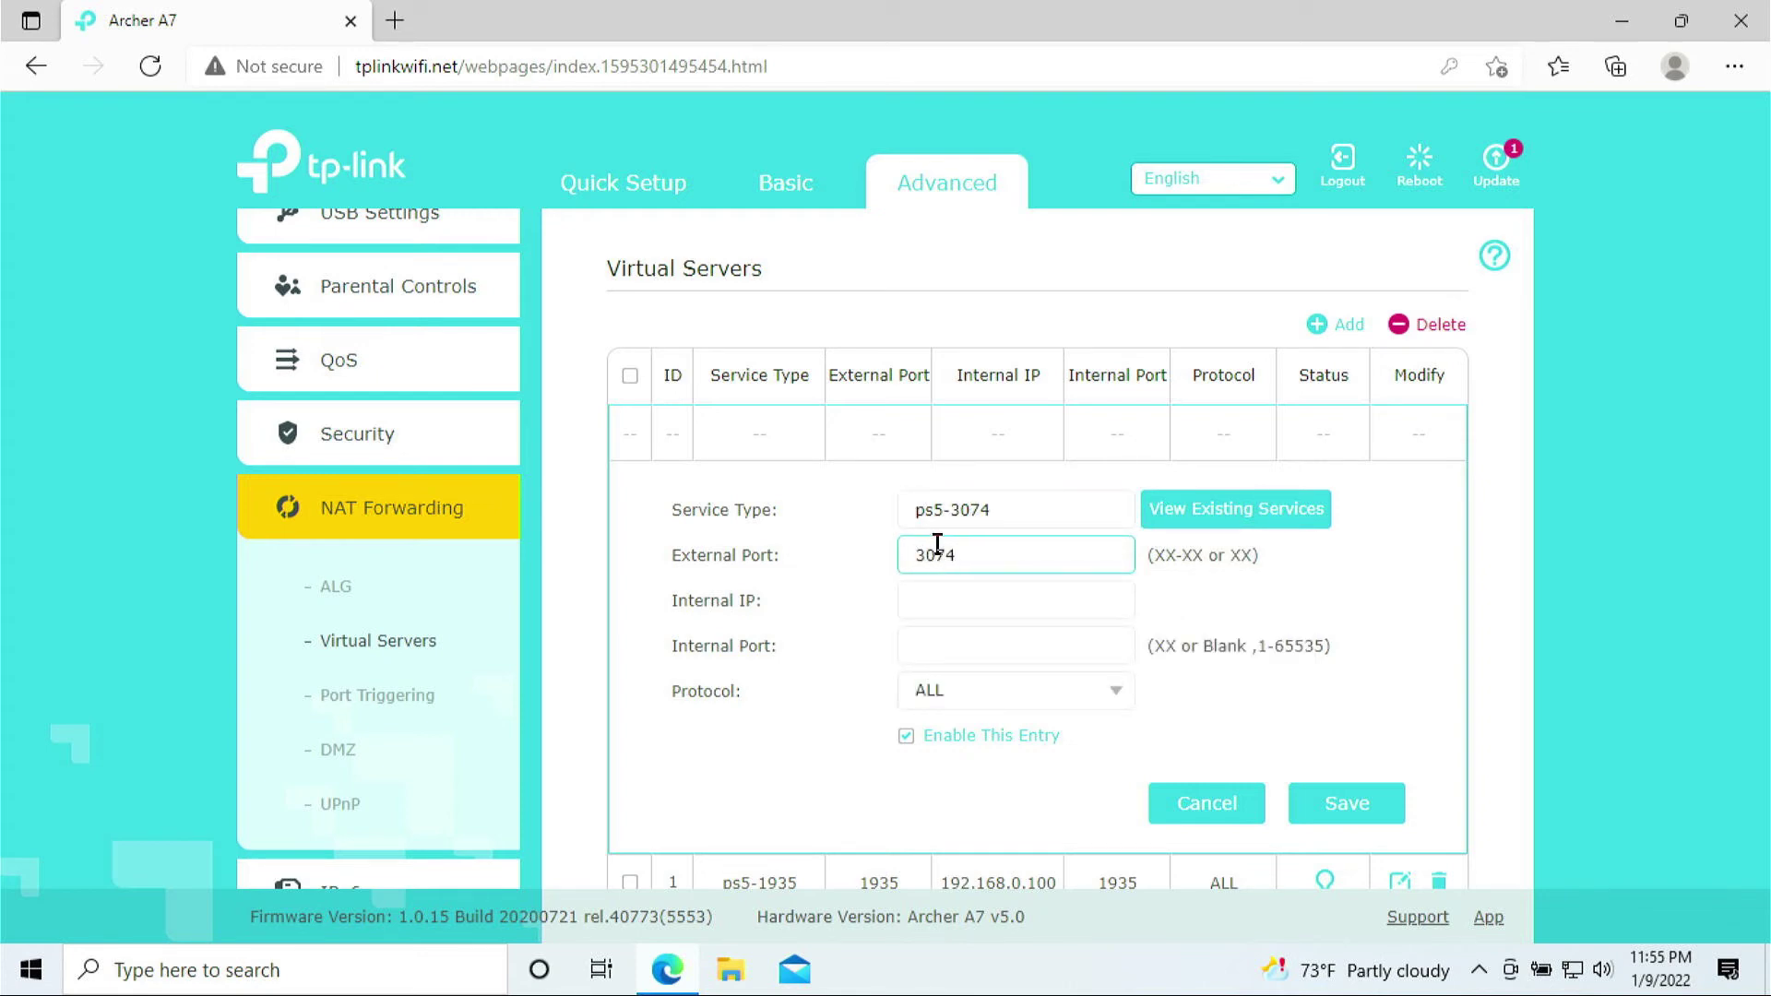
pyautogui.click(966, 604)
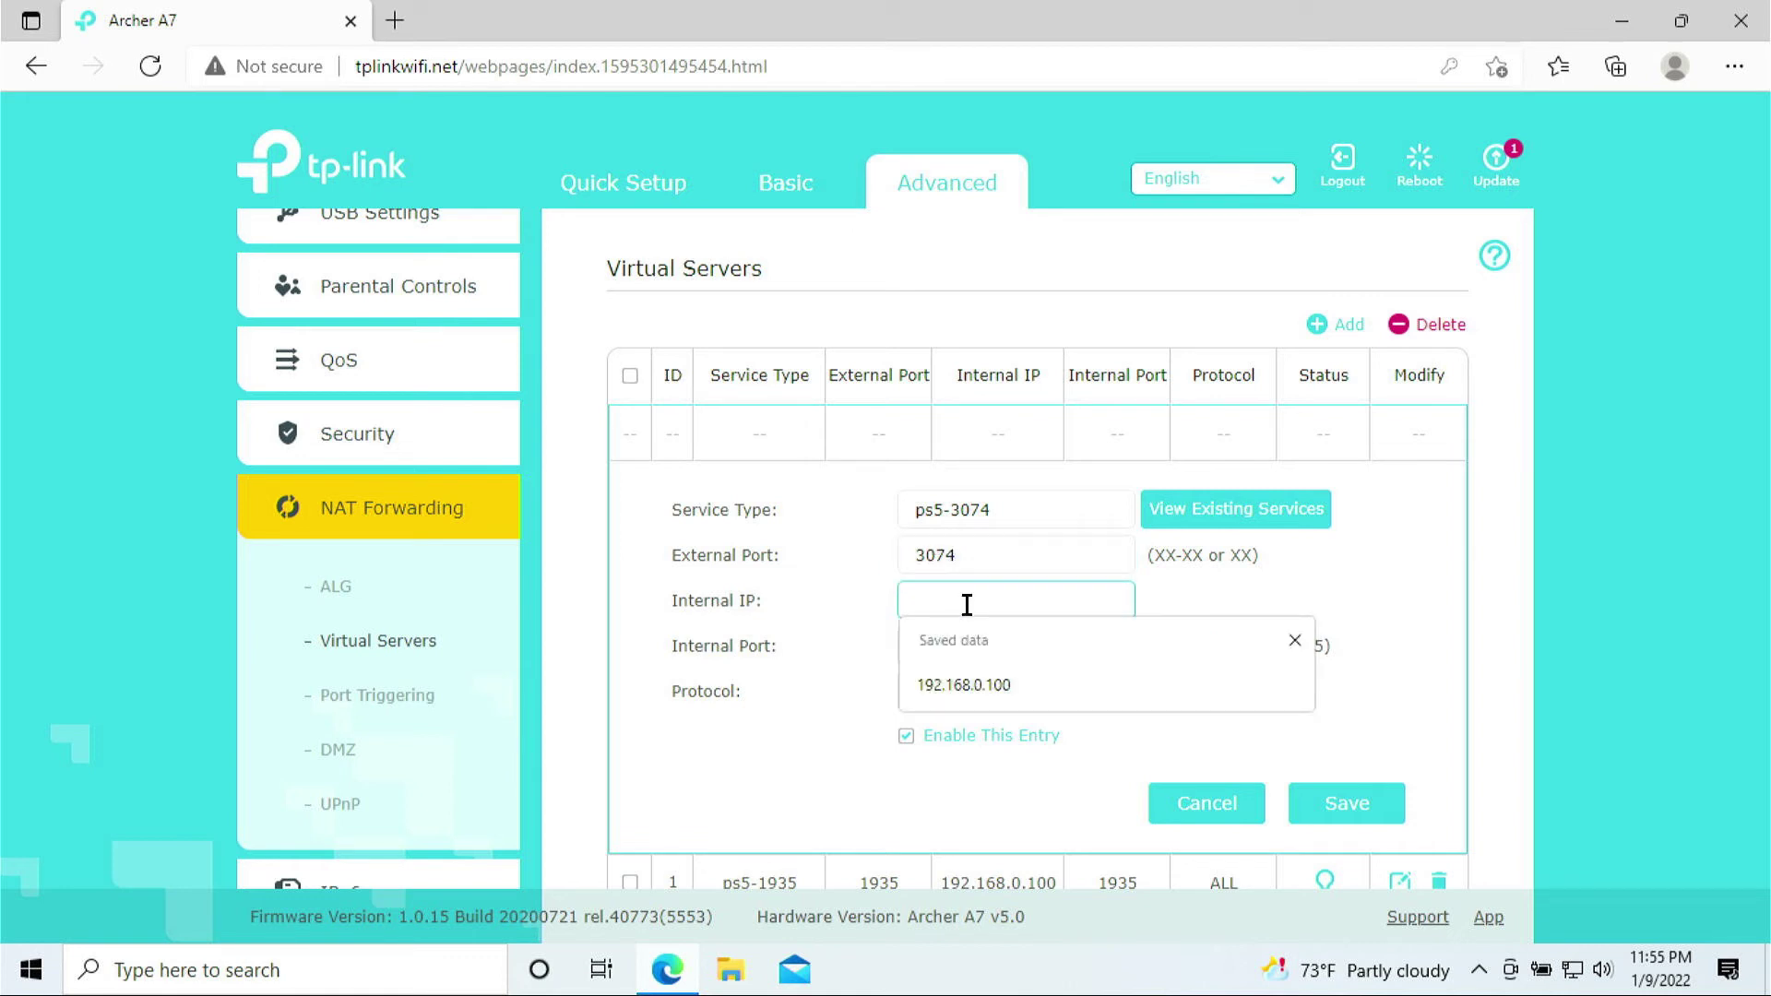
pyautogui.write('192.168.0.100')
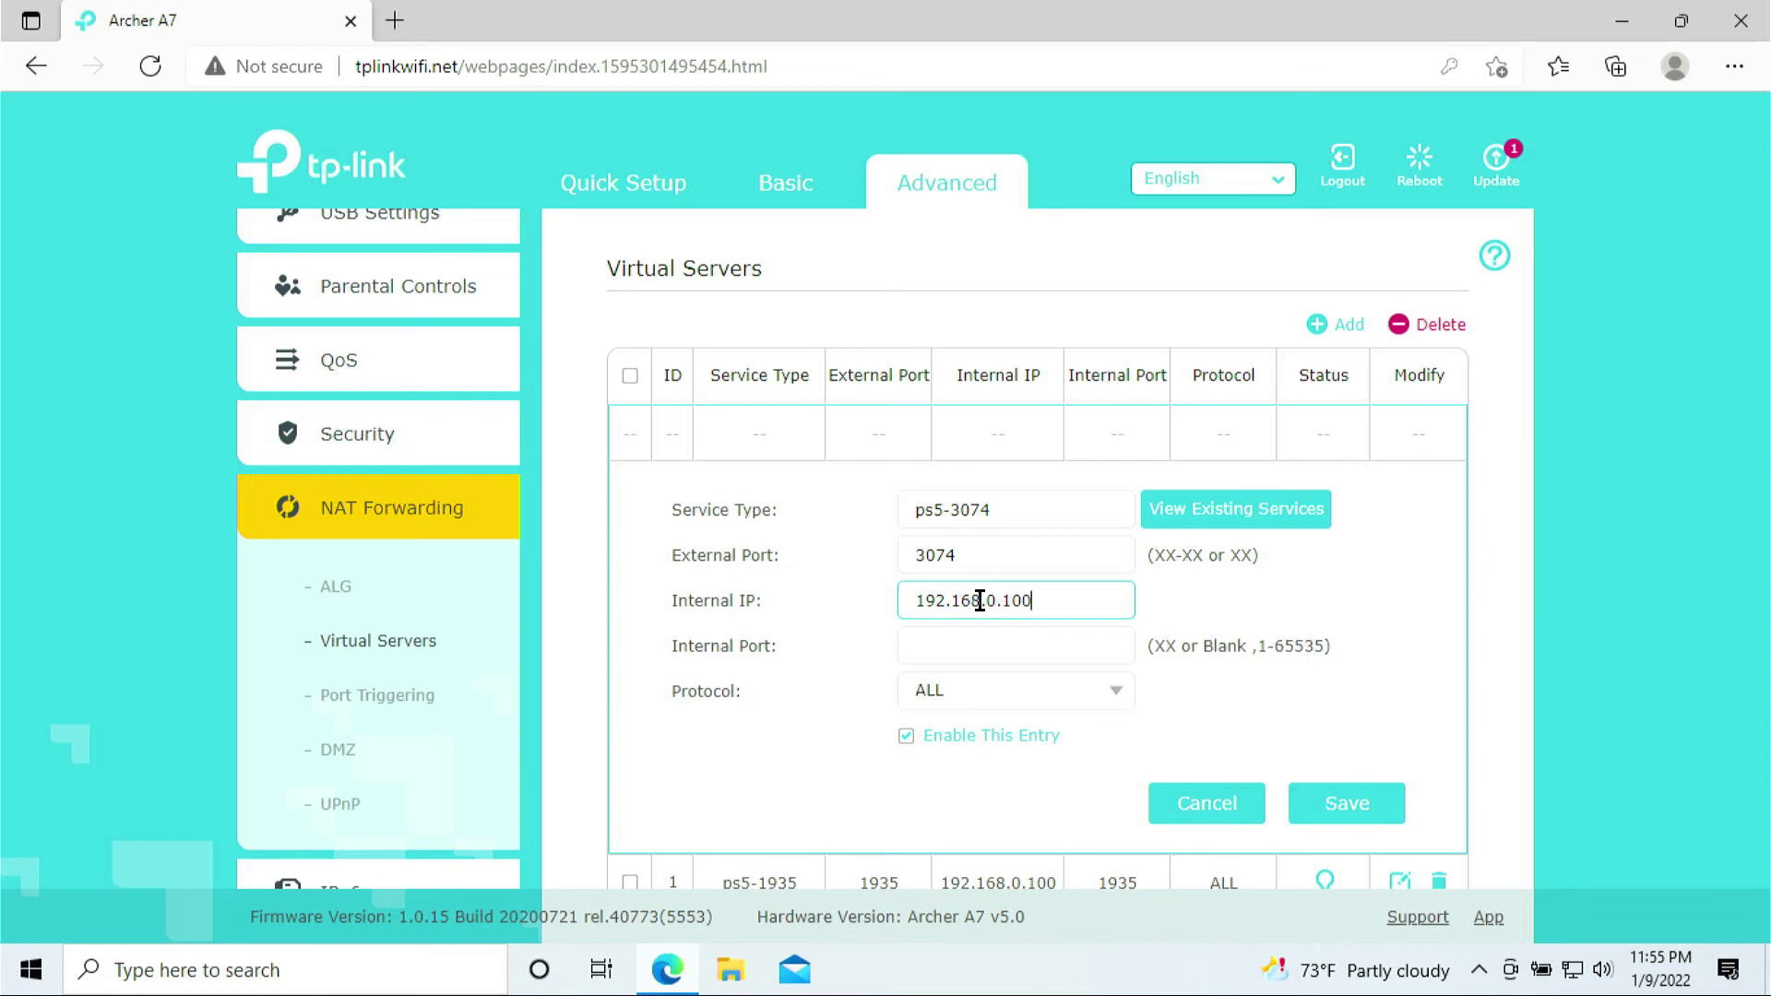
pyautogui.click(953, 652)
pyautogui.write('3074')
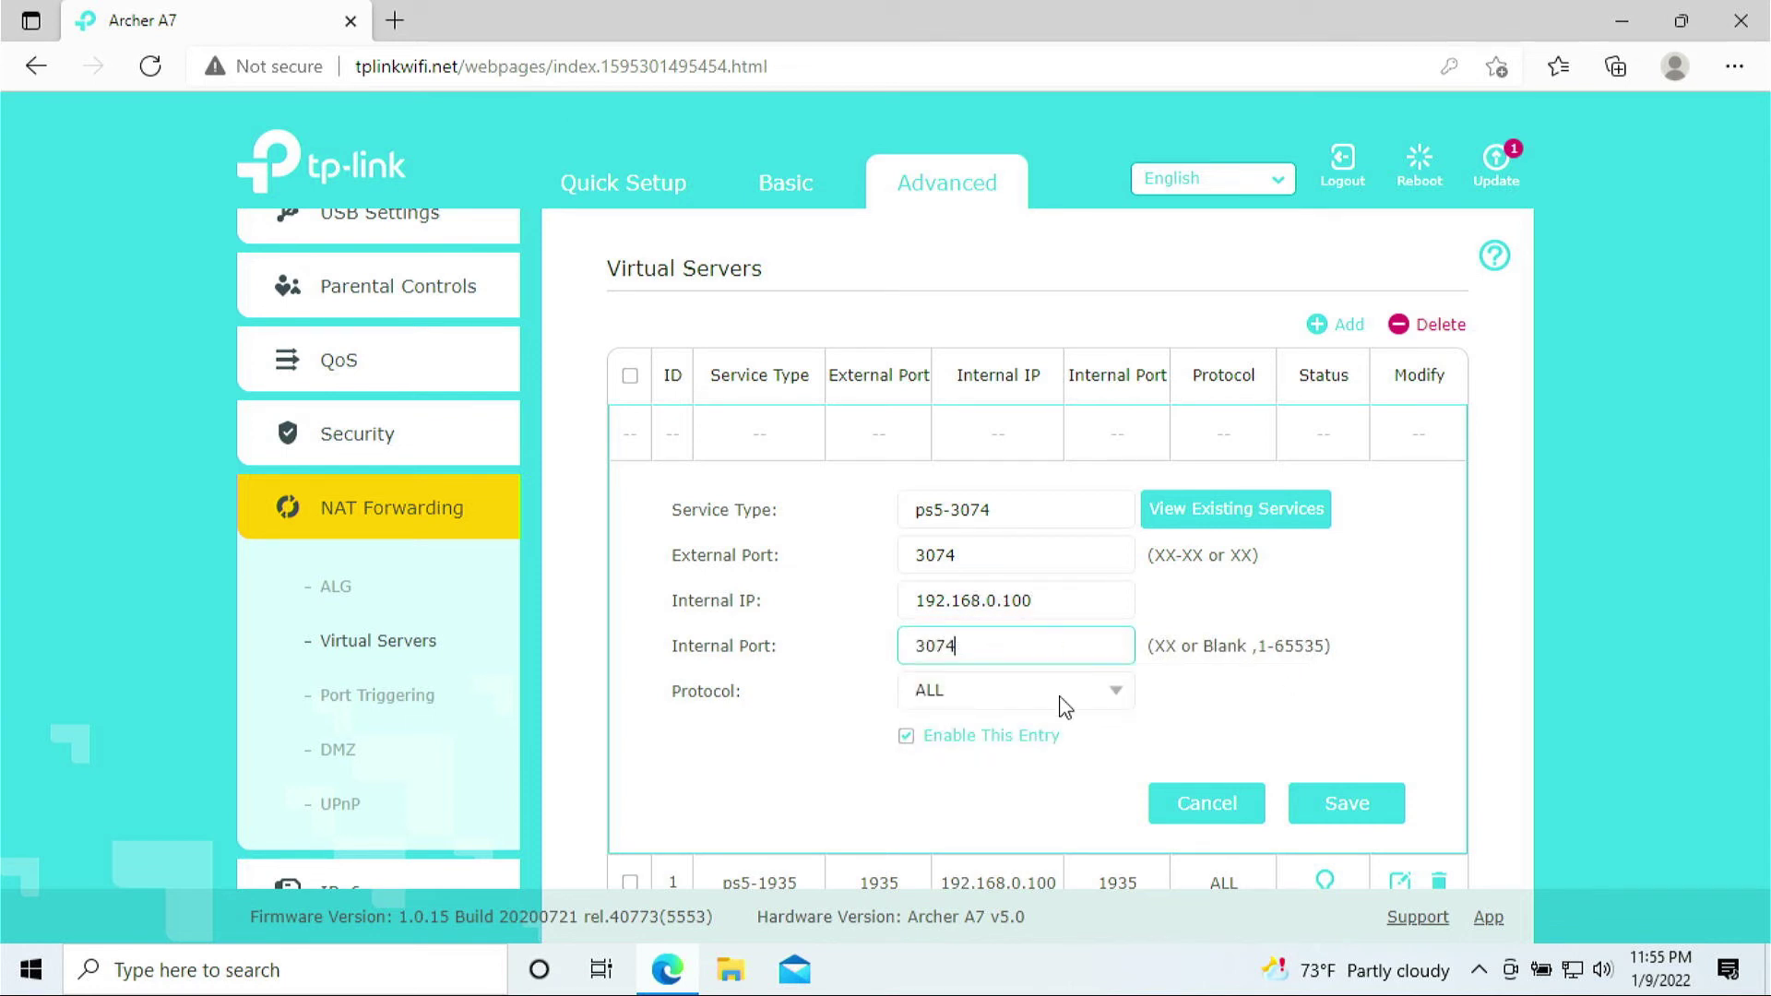
pyautogui.click(1124, 699)
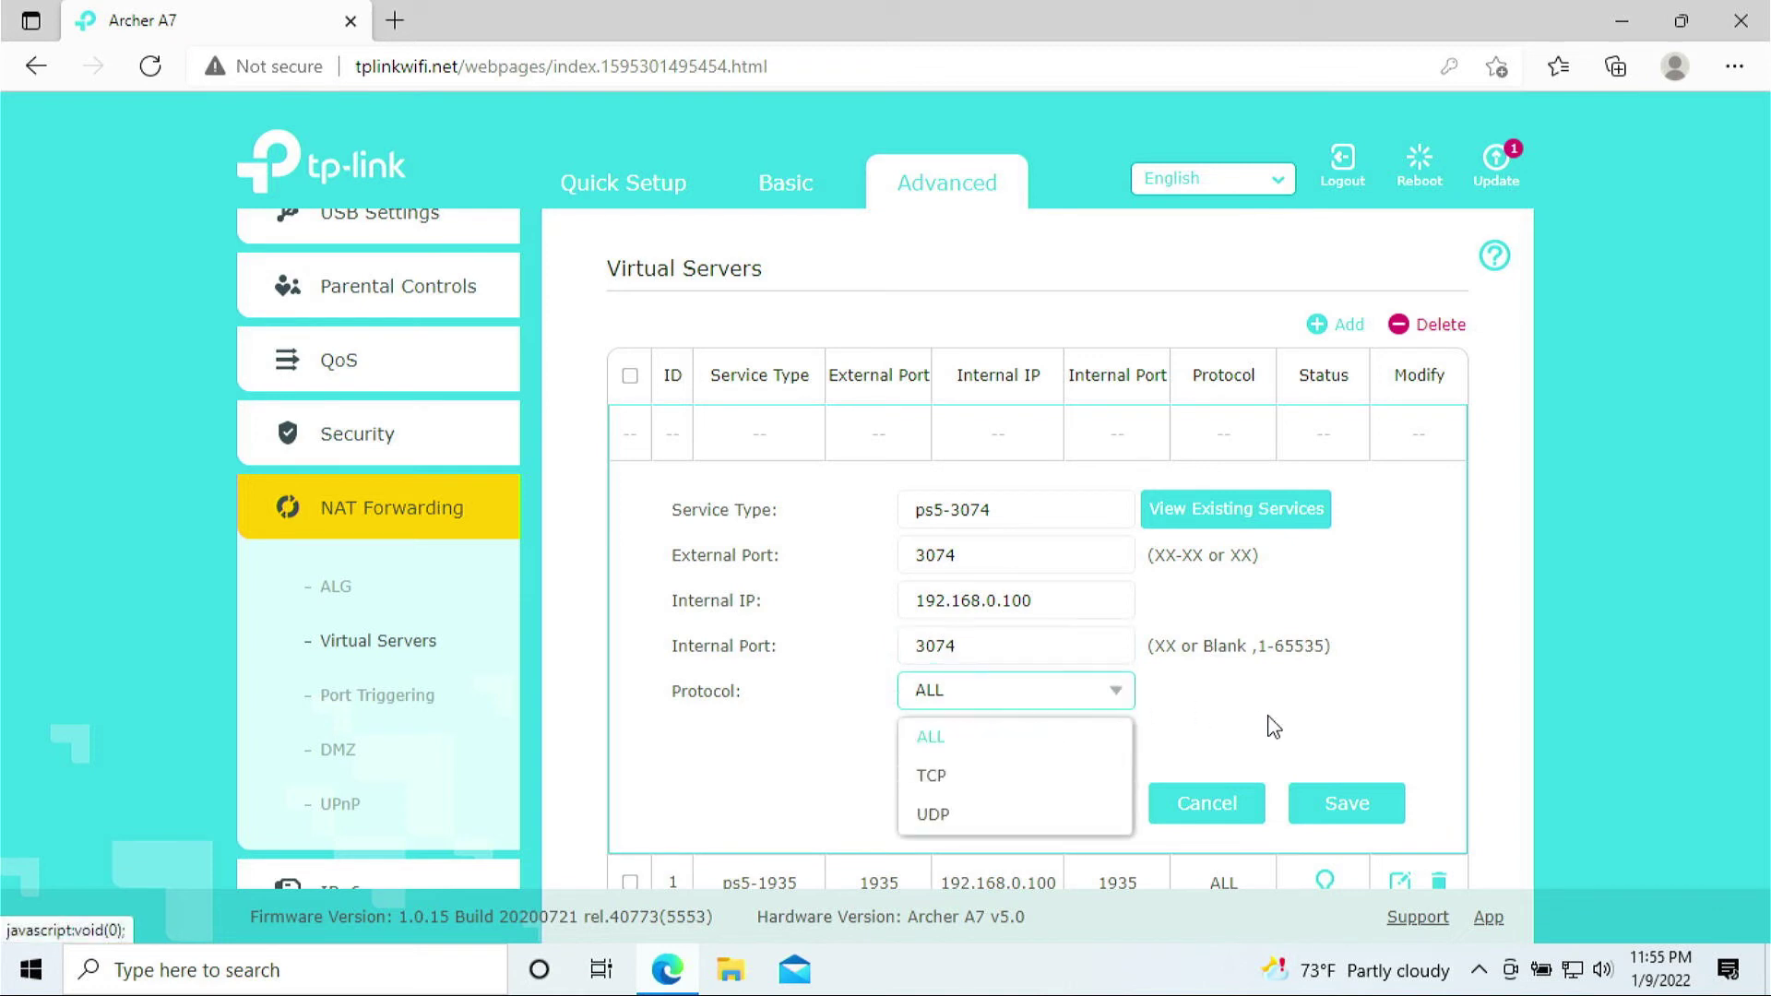
pyautogui.click(1362, 823)
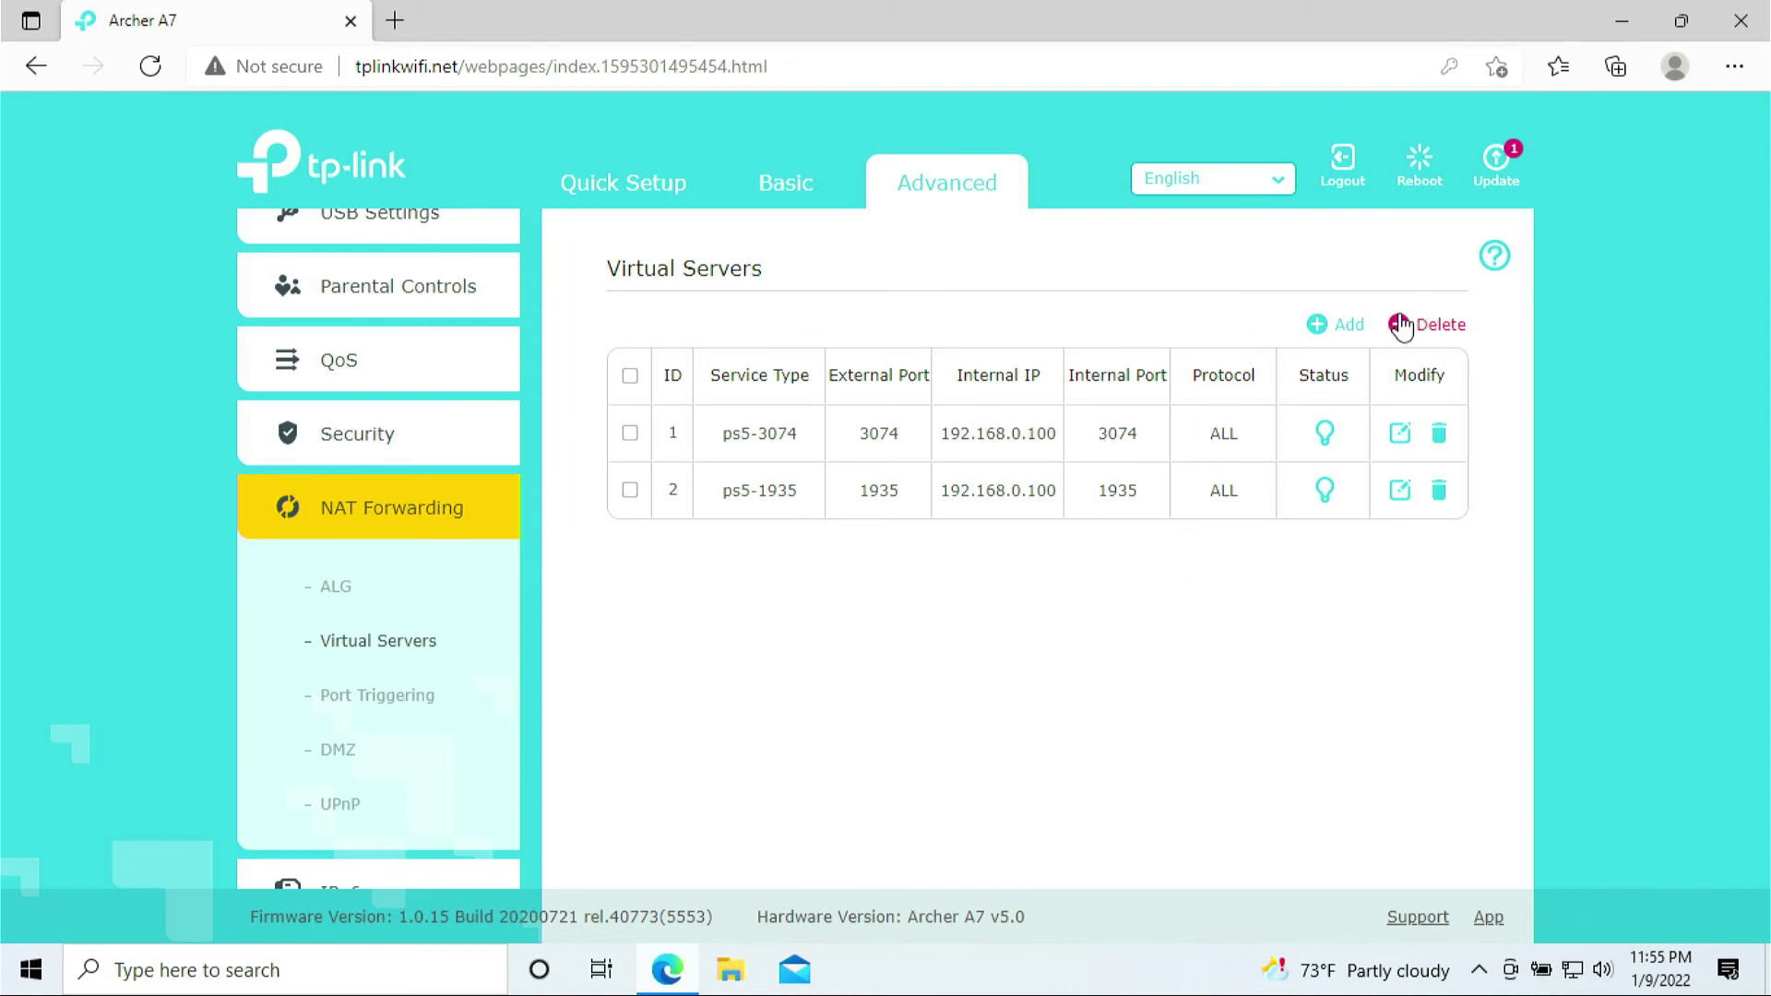
# Start a third rule: name ps5-3478-348, external ports 3478-3480, IP 192.168.0.100, internal port 3478
pyautogui.click(1322, 332)
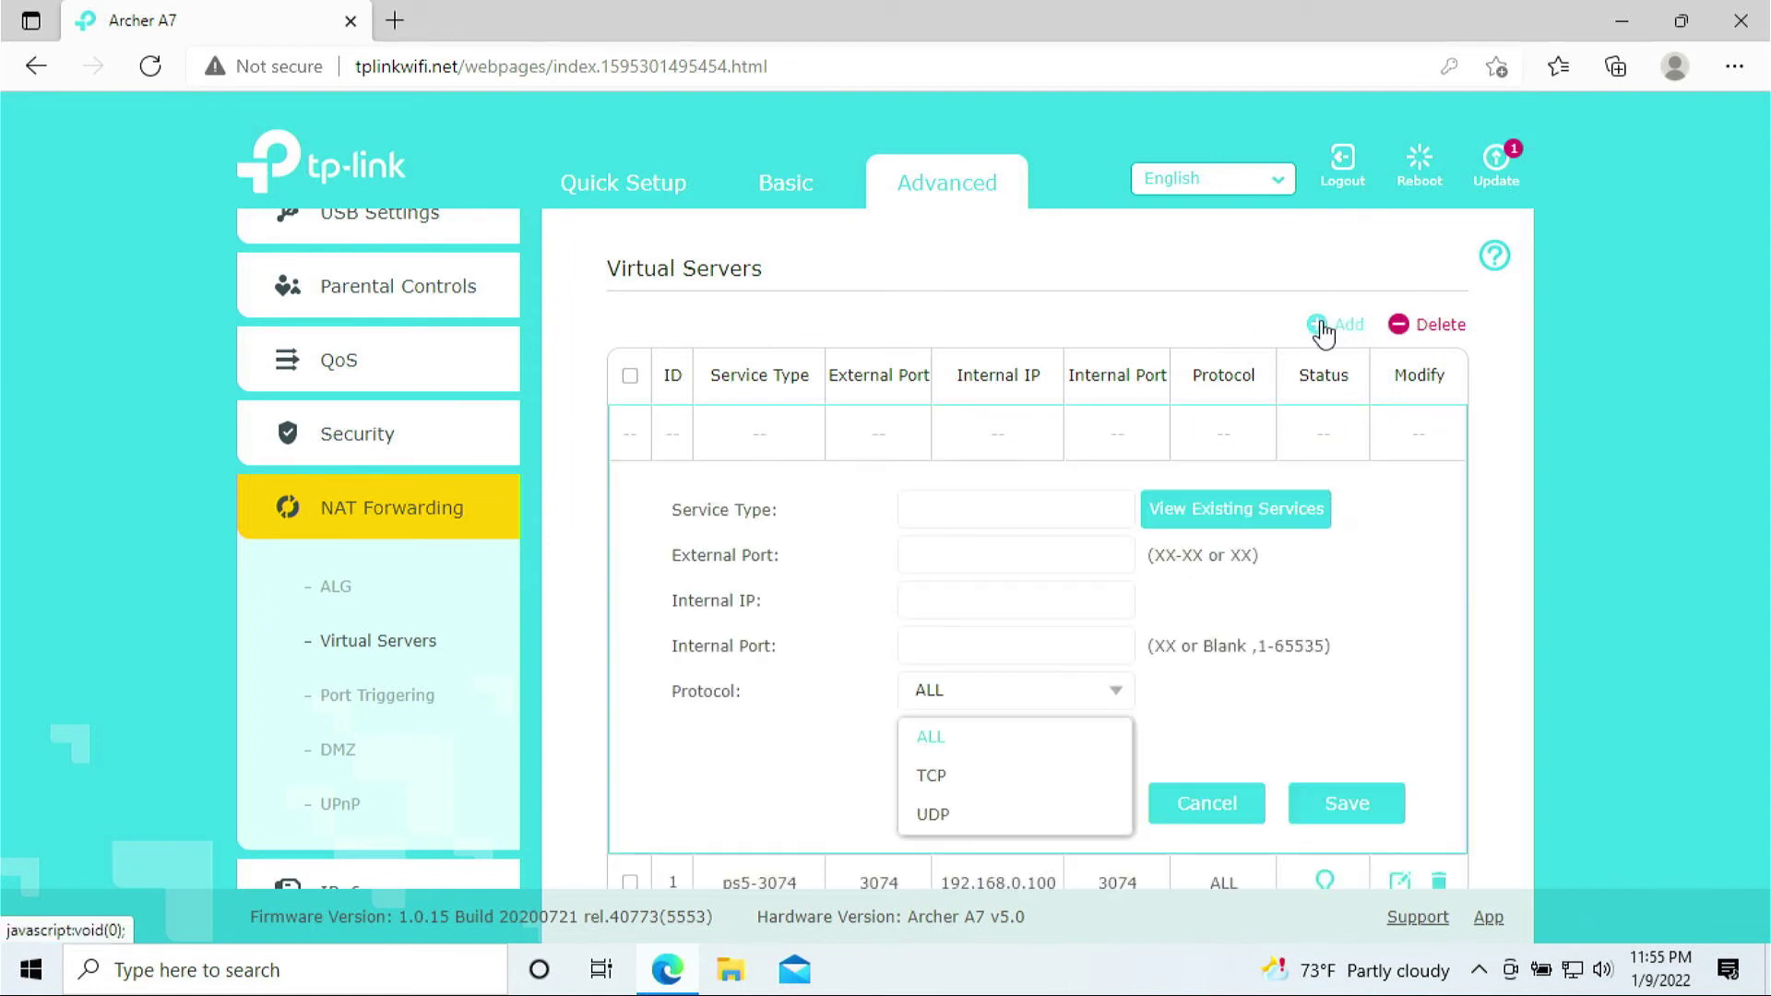
pyautogui.click(983, 514)
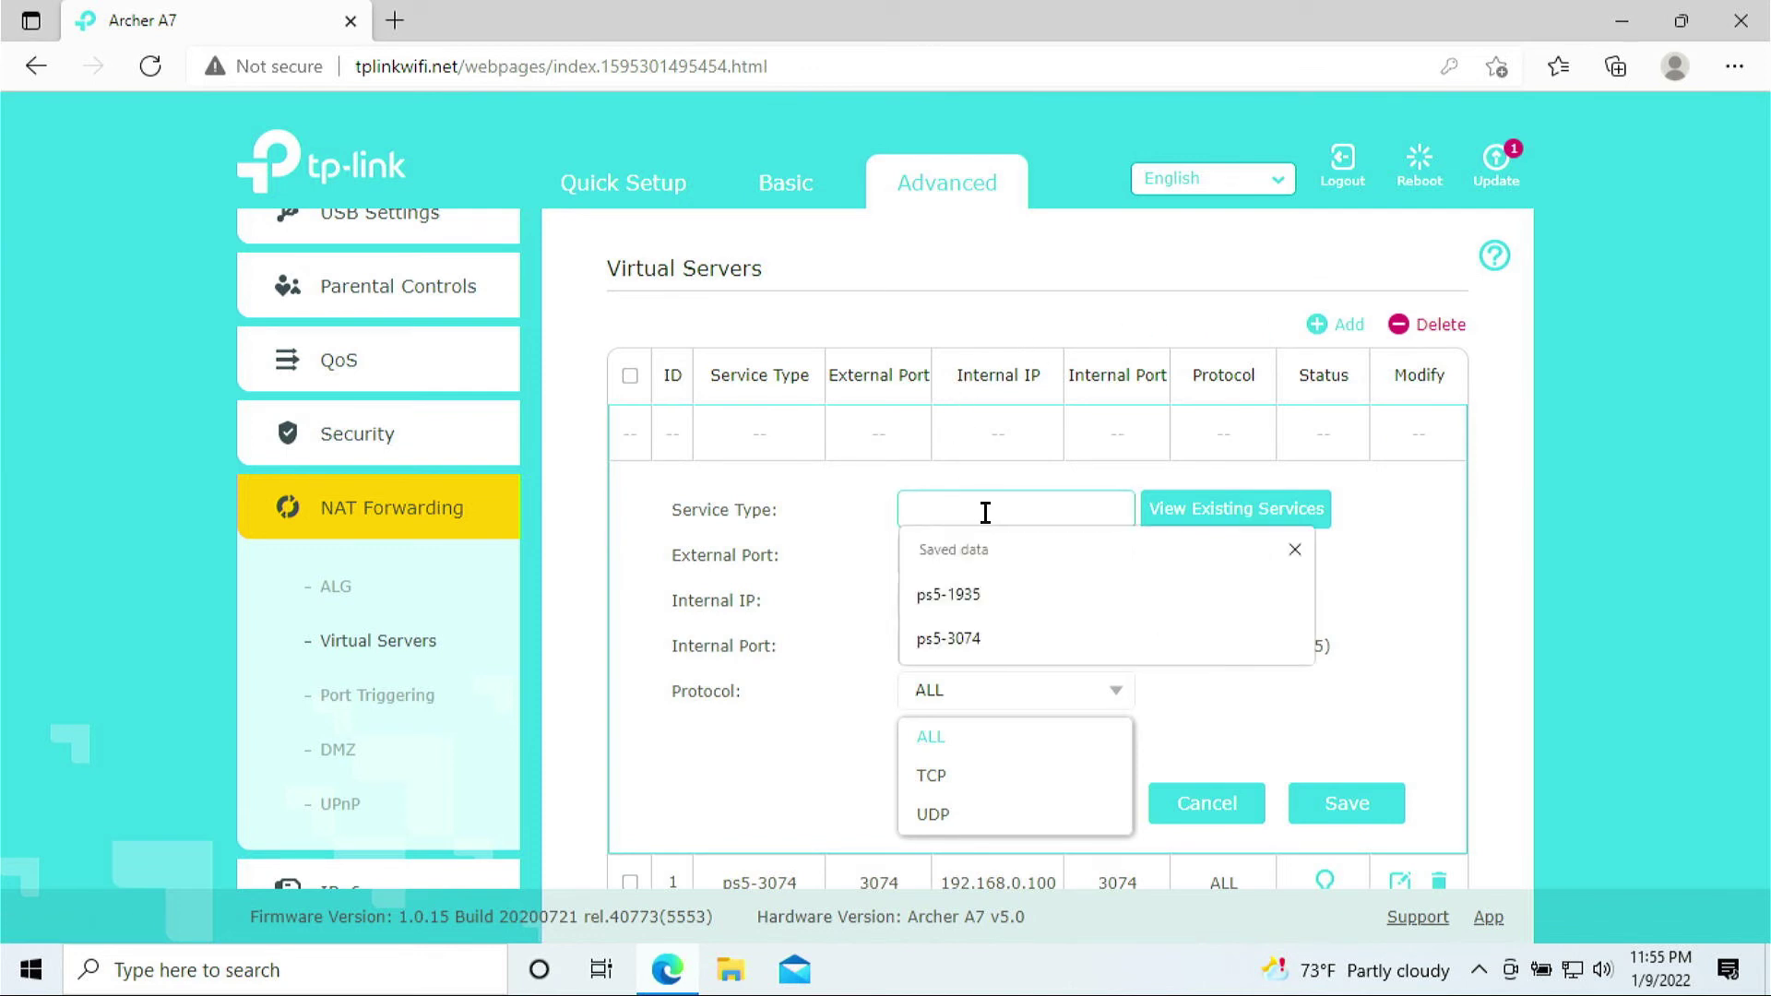
pyautogui.write('ps5-3478')
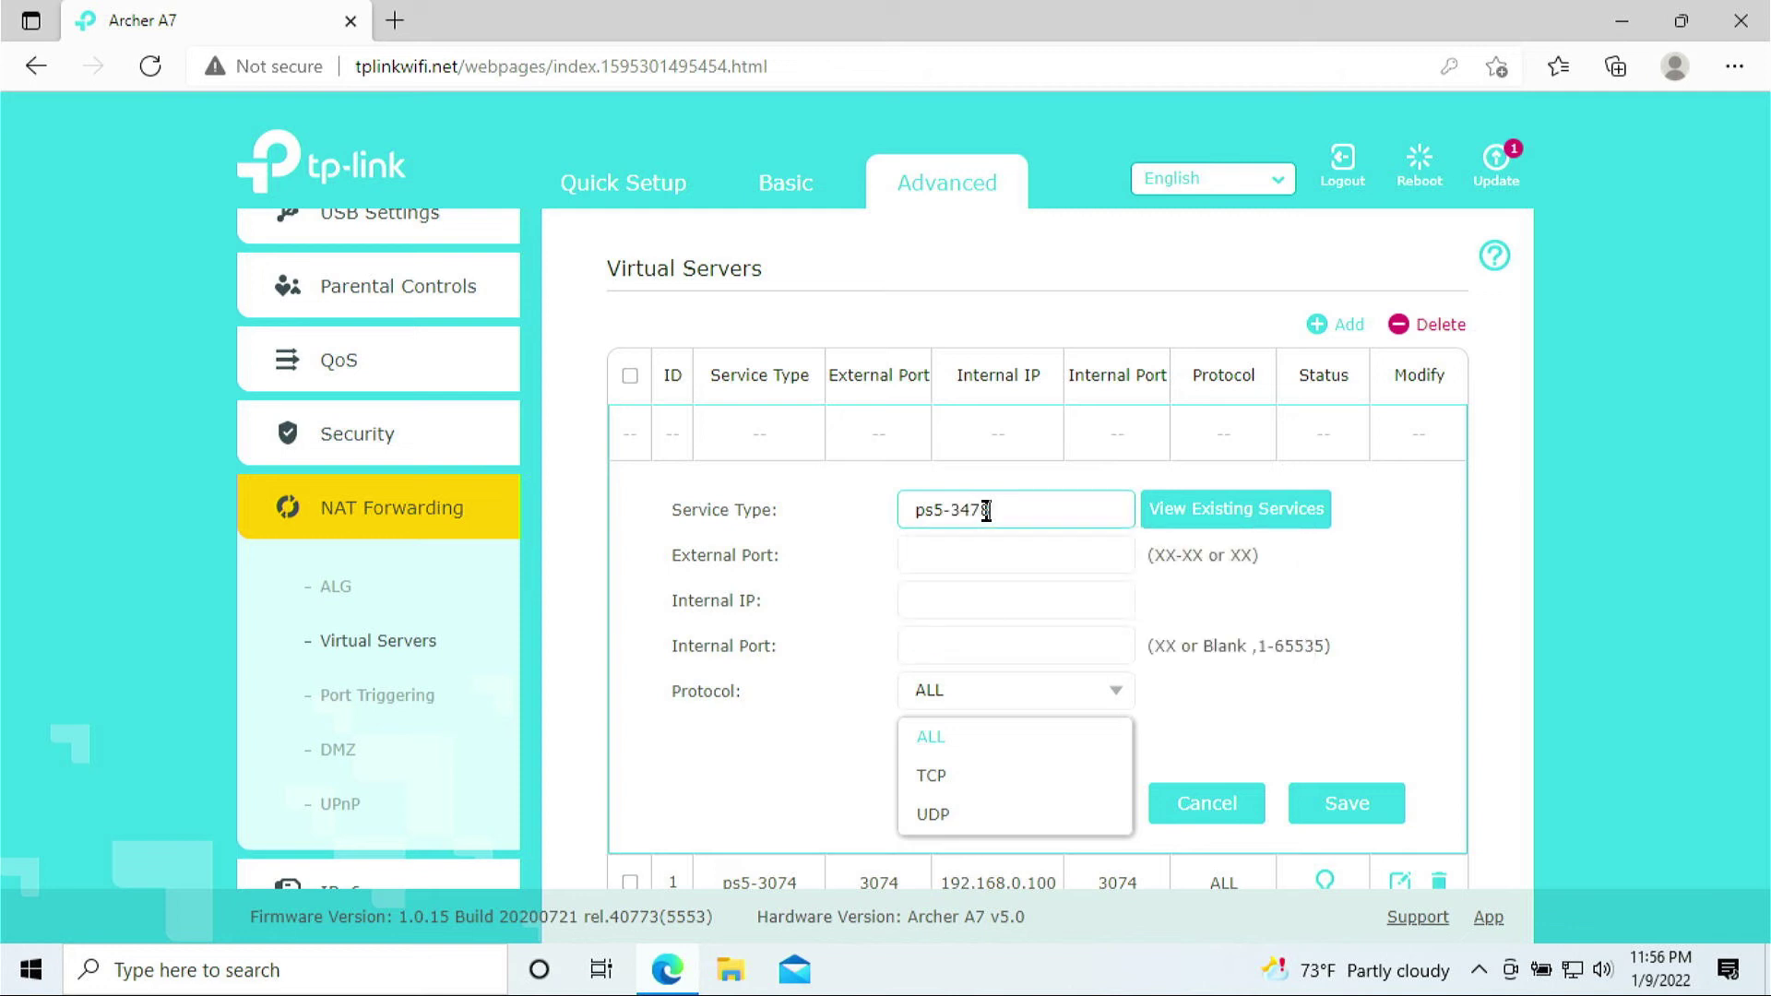
pyautogui.write('-3480')
pyautogui.click(996, 555)
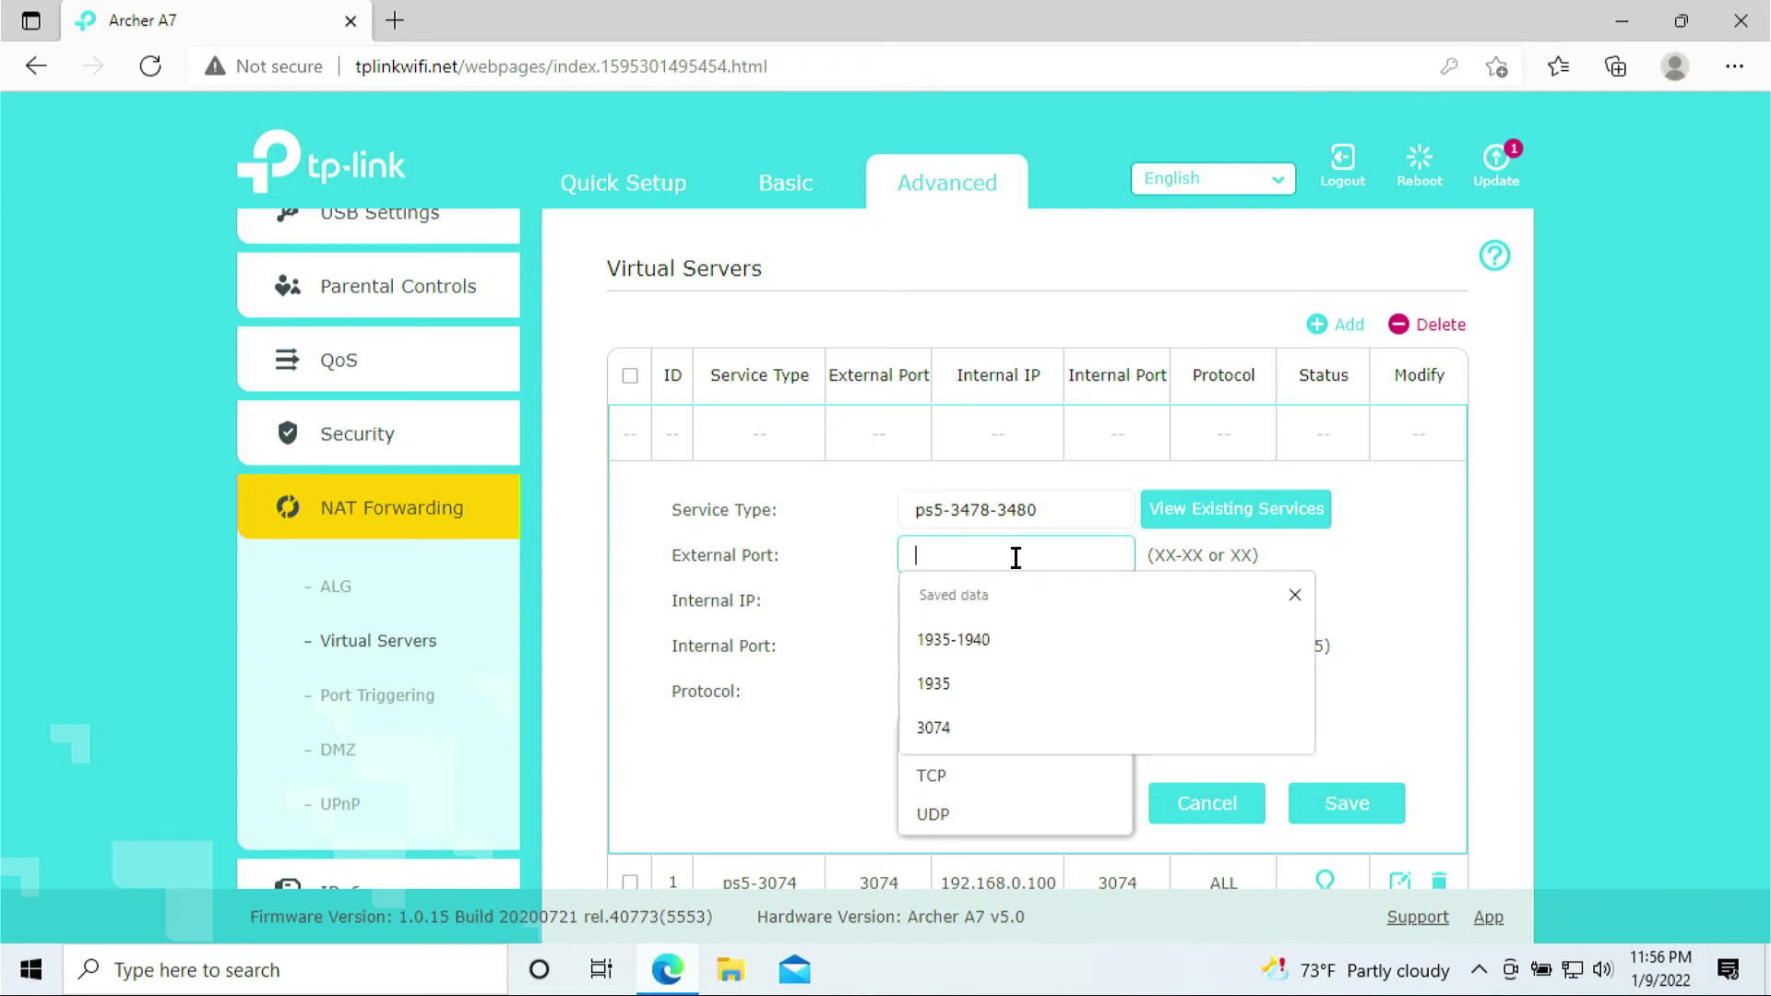
pyautogui.write('3478')
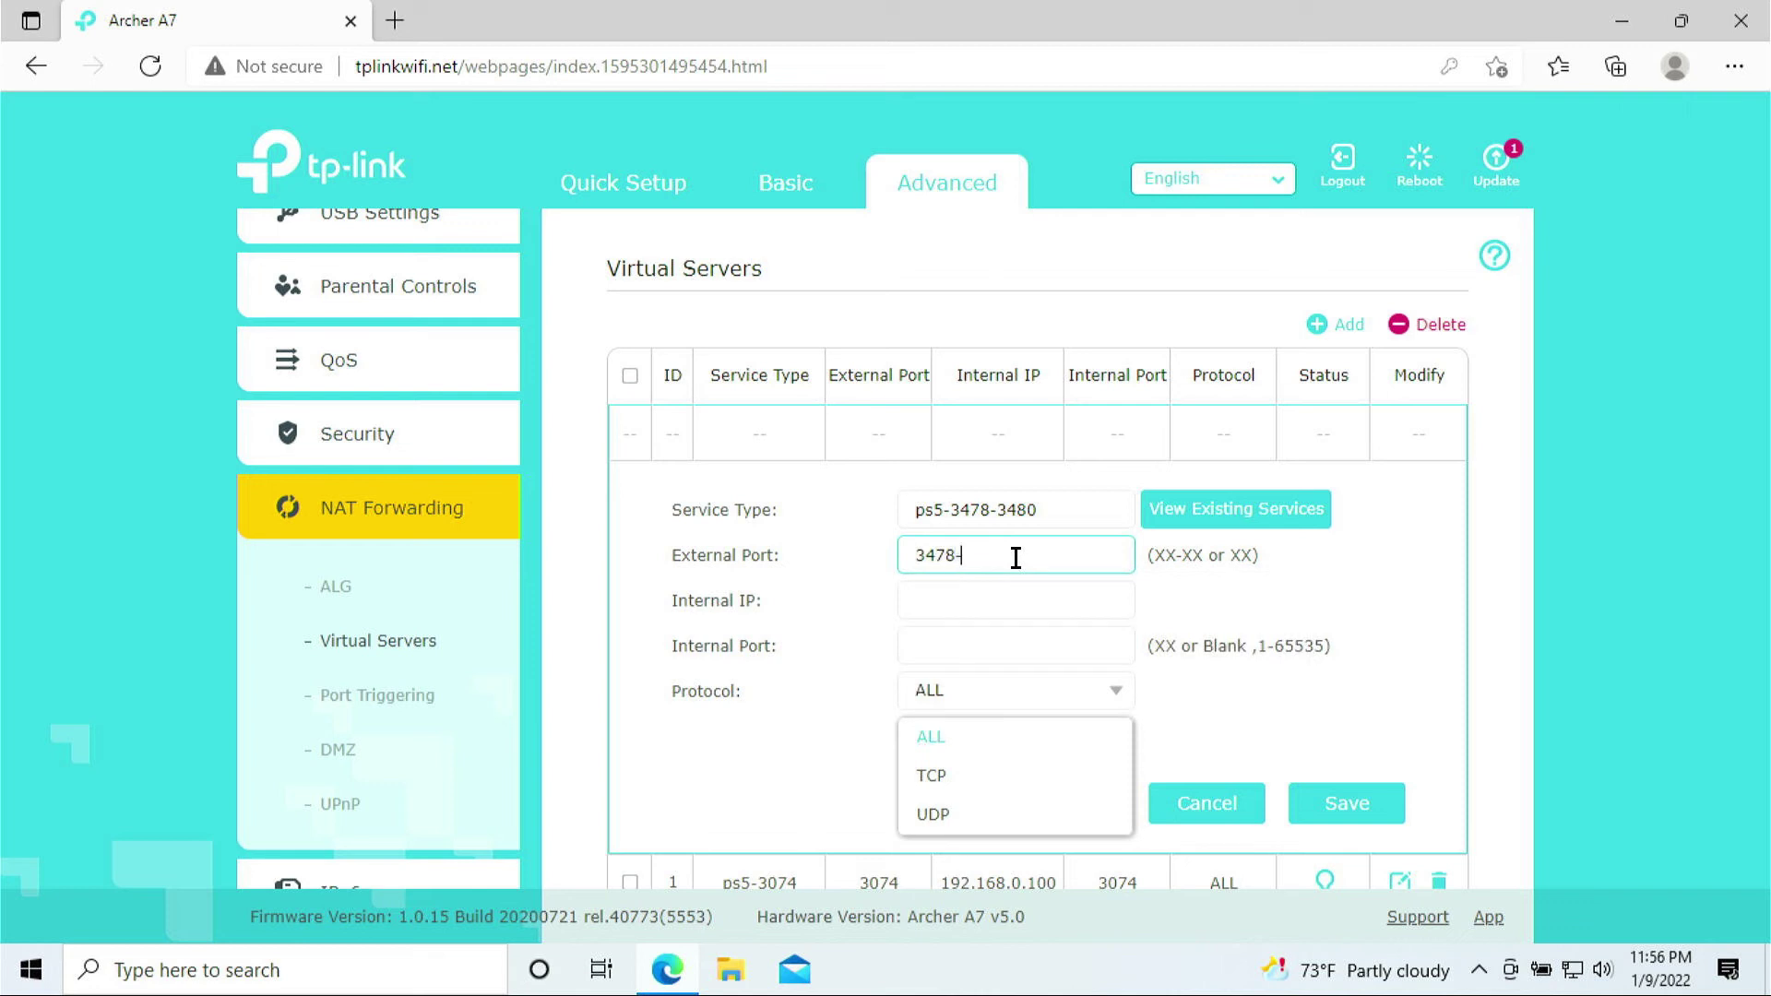
pyautogui.write('-3480')
pyautogui.click(944, 591)
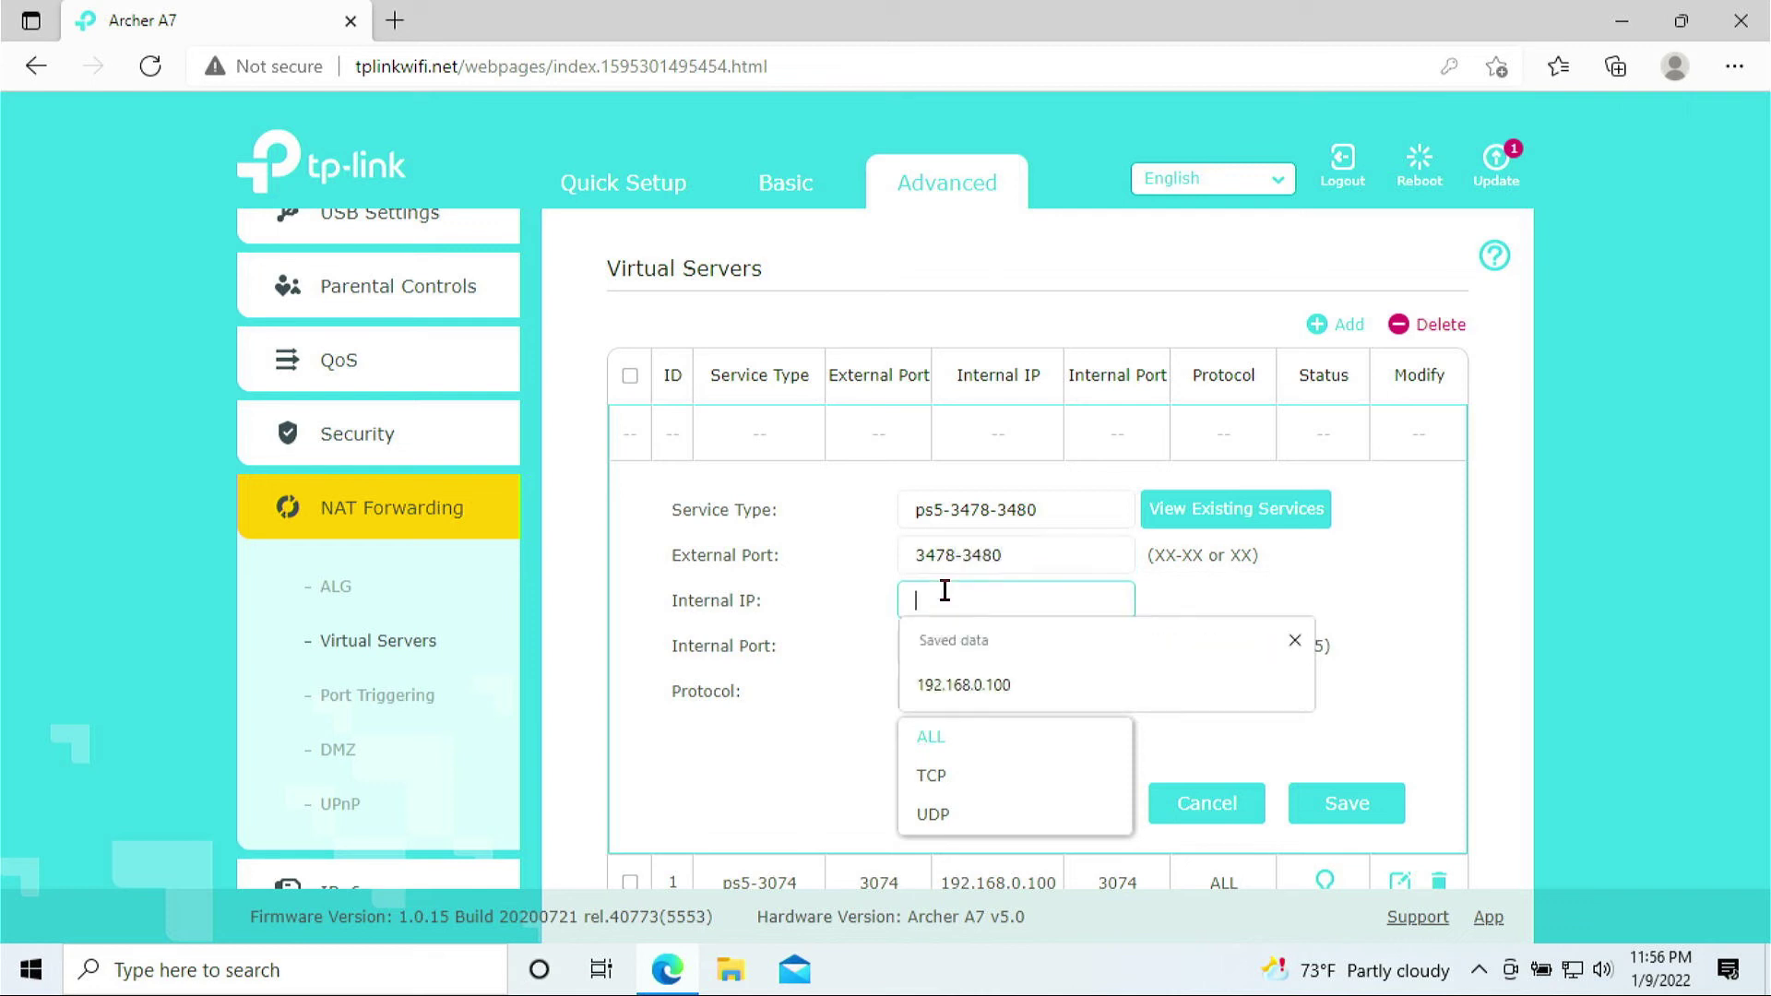
pyautogui.write('192.168.0.100')
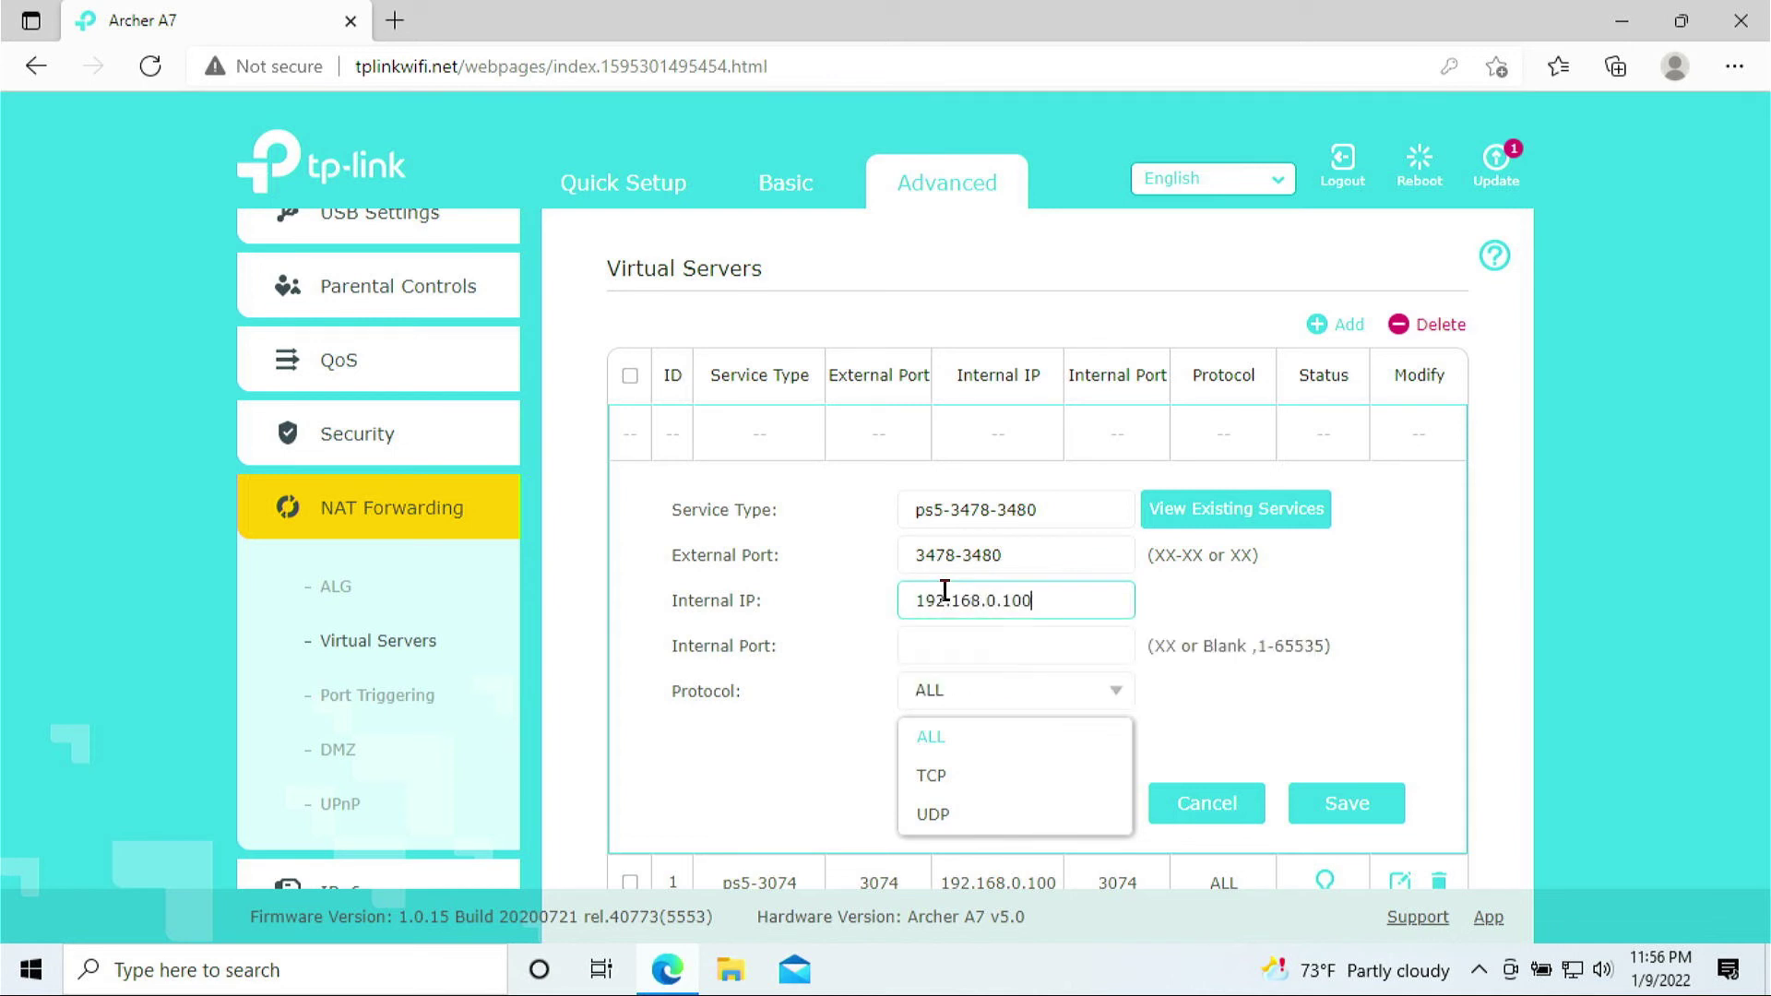
pyautogui.click(948, 652)
pyautogui.write('3478-')
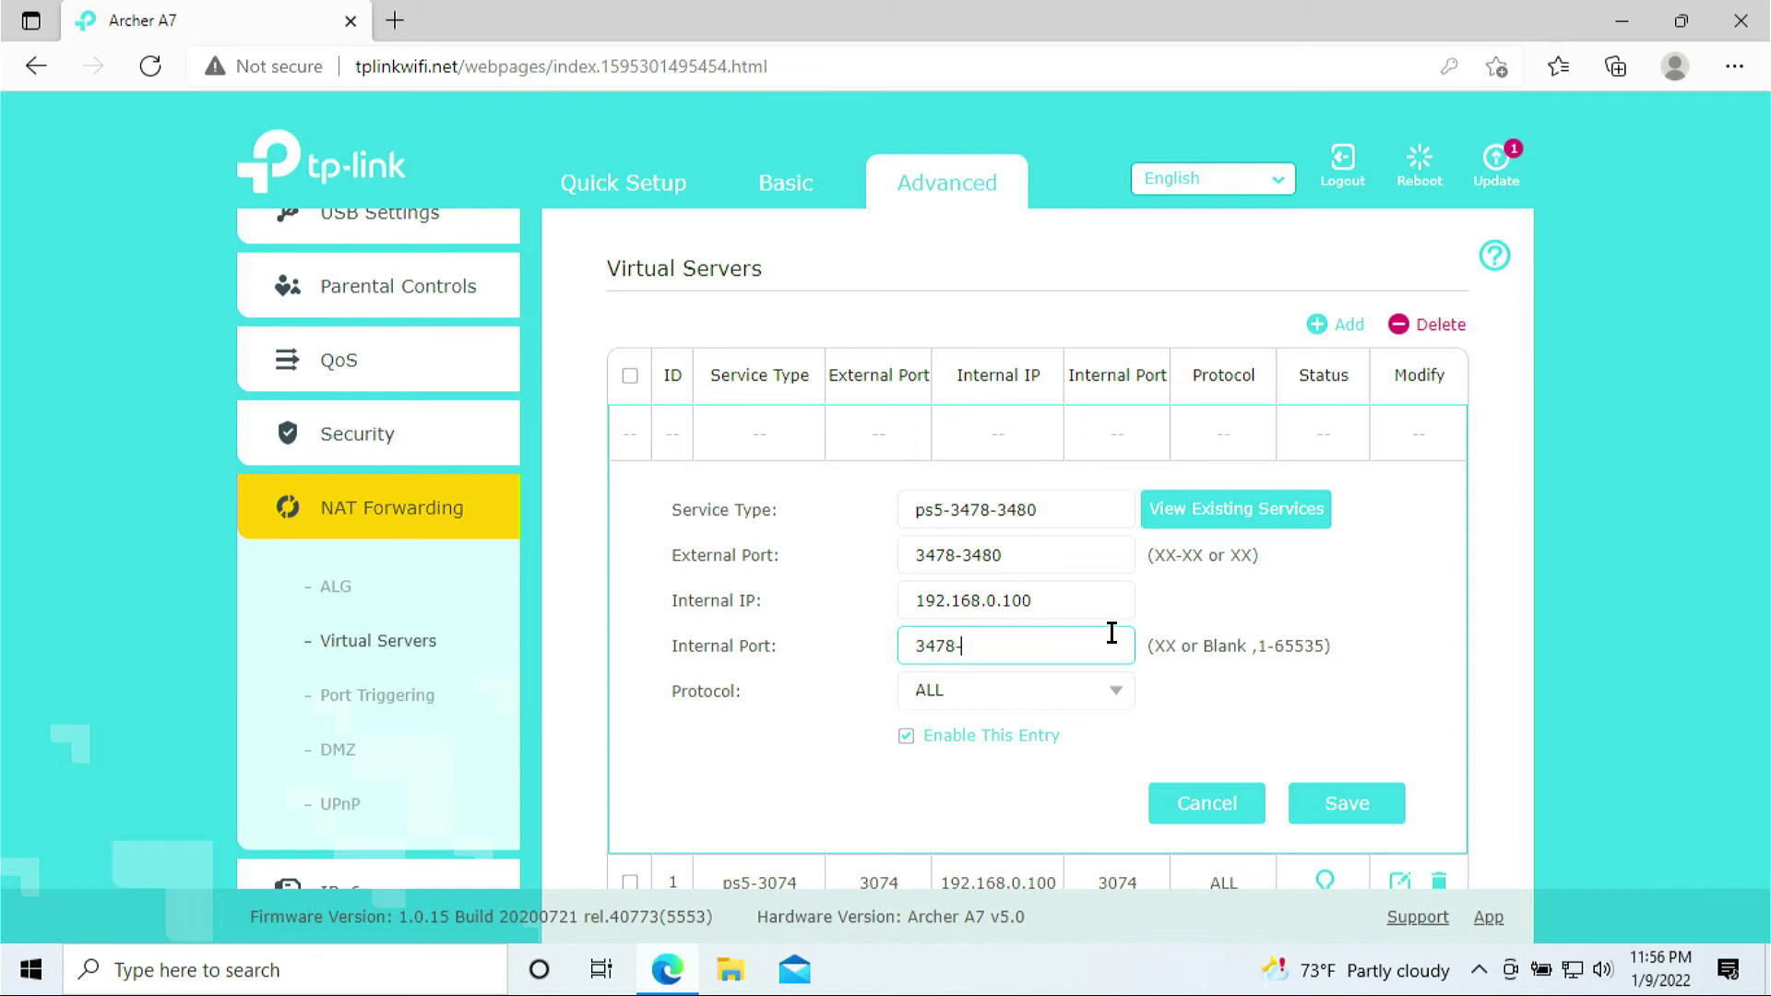
# Trim the service name from the range form down to ps5-3478
pyautogui.scroll(-1, 1112, 633)
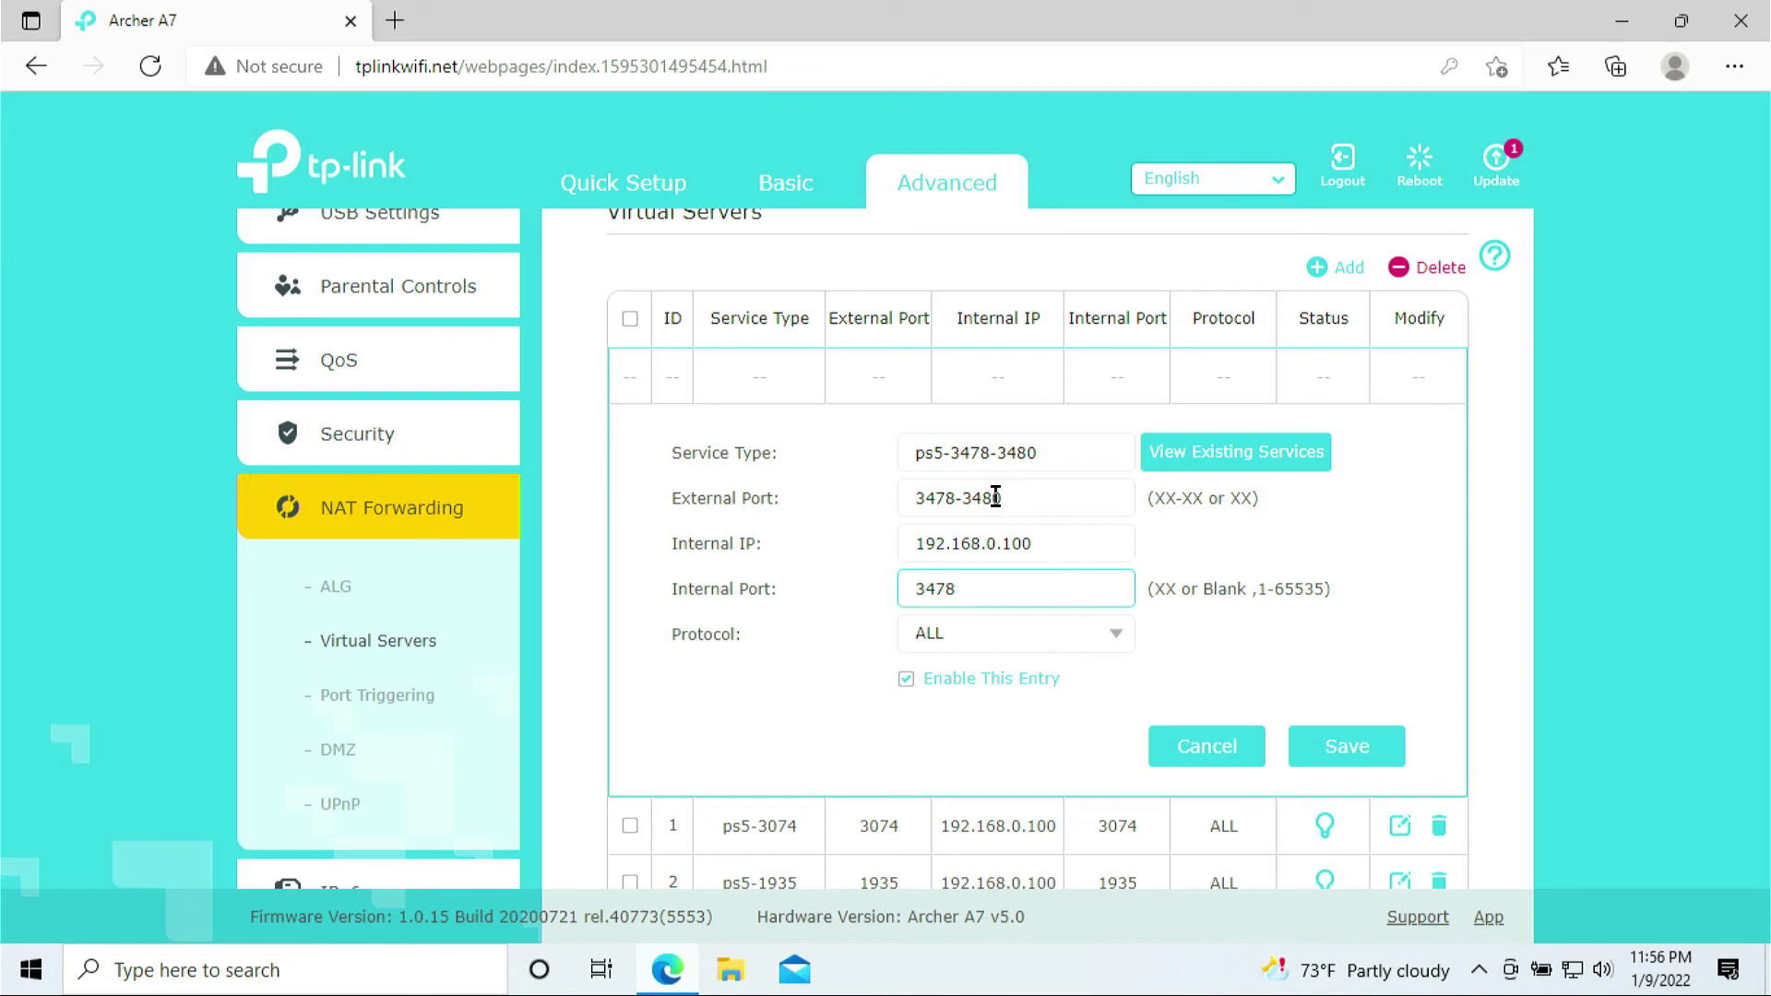
pyautogui.moveTo(987, 461); pyautogui.dragTo(1050, 455)
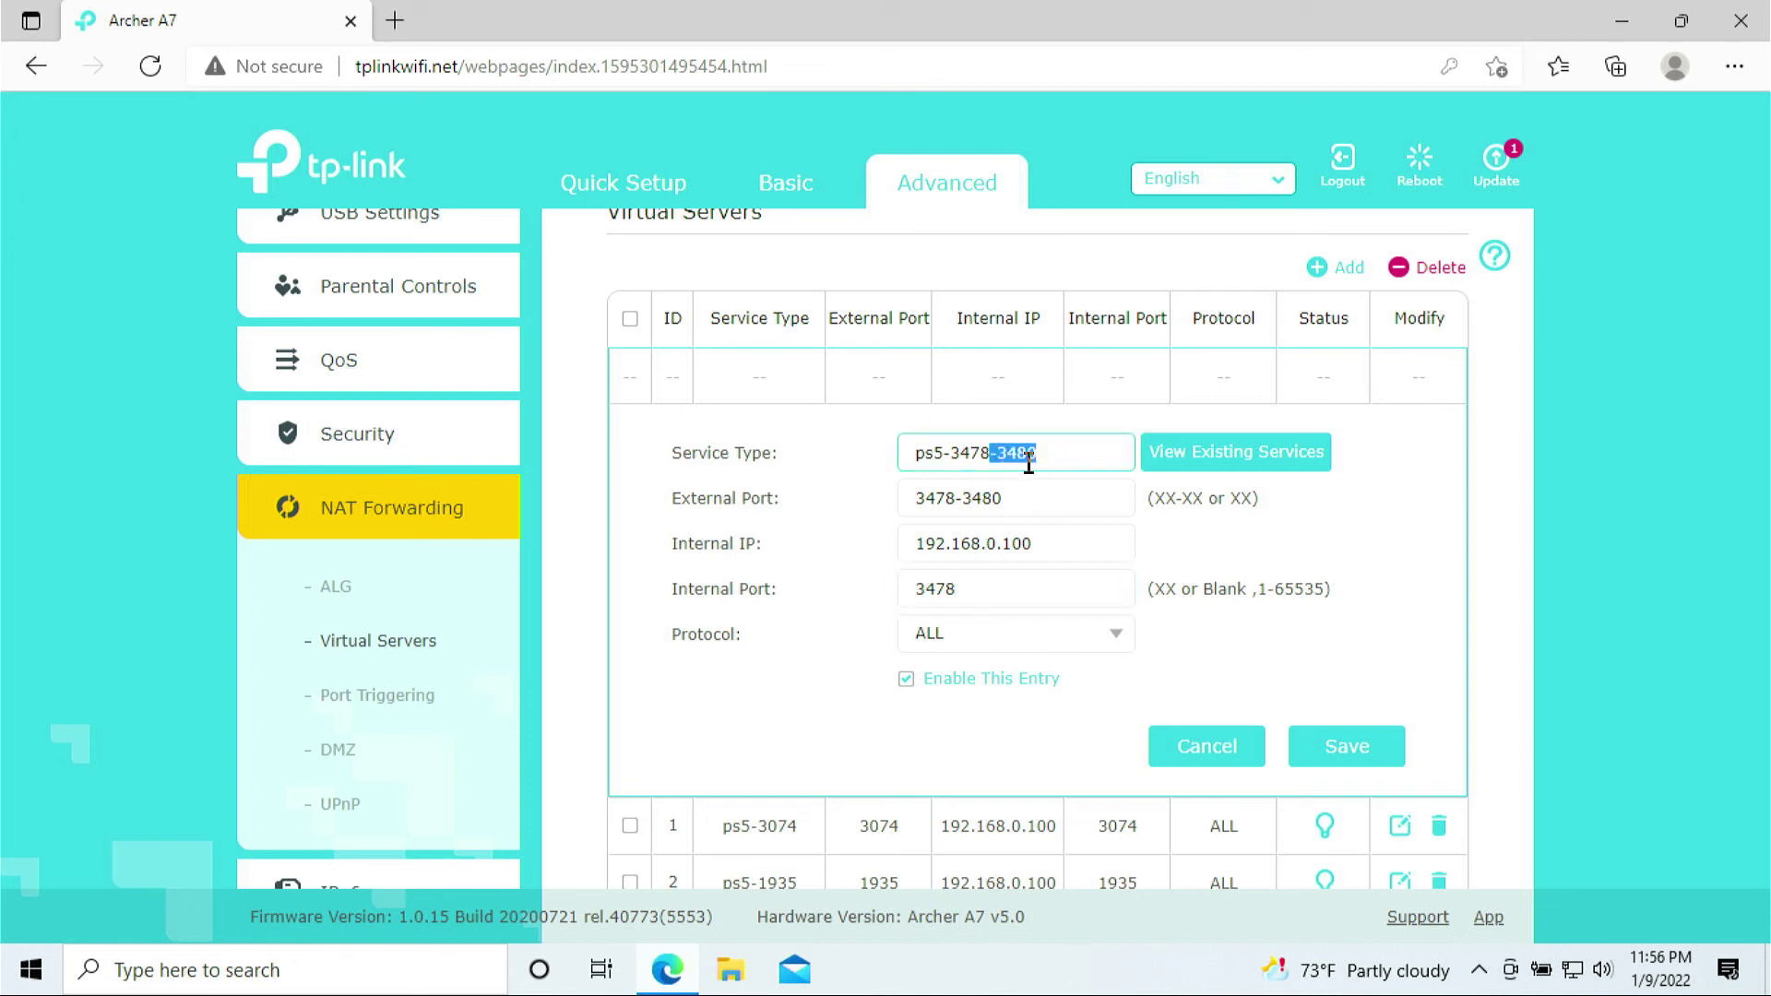
pyautogui.click(1020, 452)
pyautogui.moveTo(972, 451); pyautogui.dragTo(992, 450)
pyautogui.click(1007, 452)
pyautogui.moveTo(982, 452); pyautogui.dragTo(1075, 455)
pyautogui.write('8')
# Cut the external port to 3478 and save the ps5-3478 rule
pyautogui.moveTo(956, 498); pyautogui.dragTo(1073, 489)
pyautogui.press('BackSpace')
pyautogui.click(982, 588)
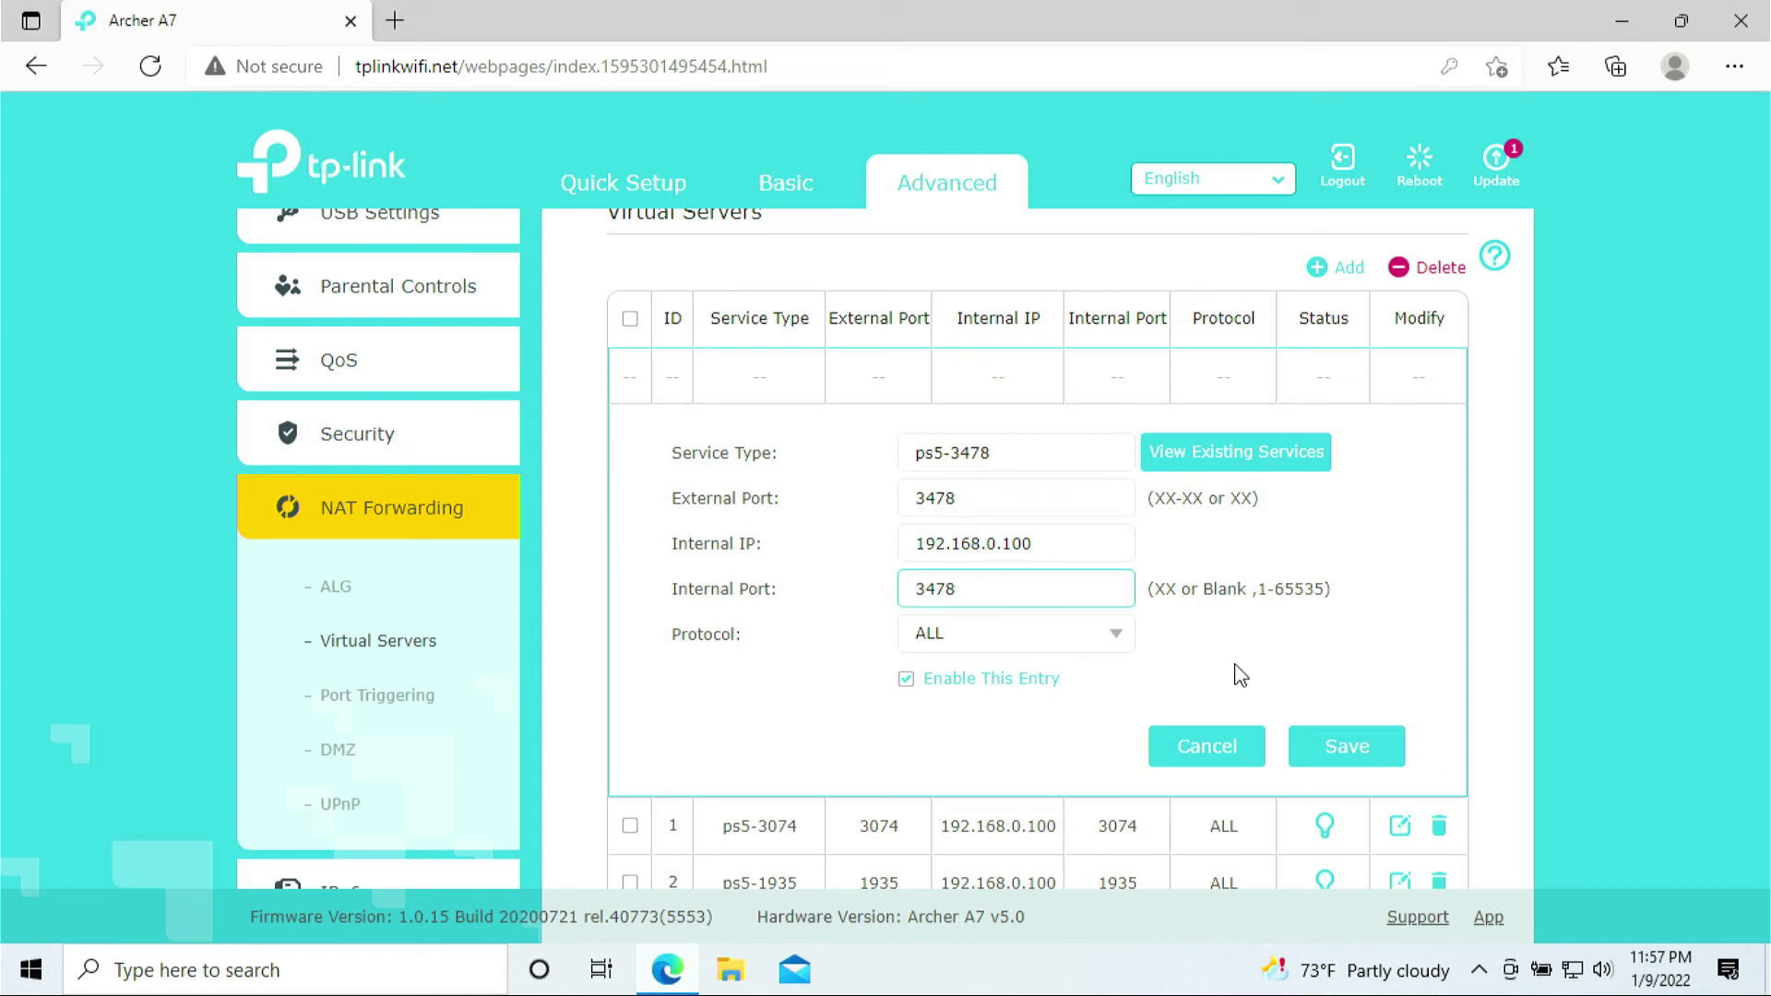
pyautogui.click(1340, 754)
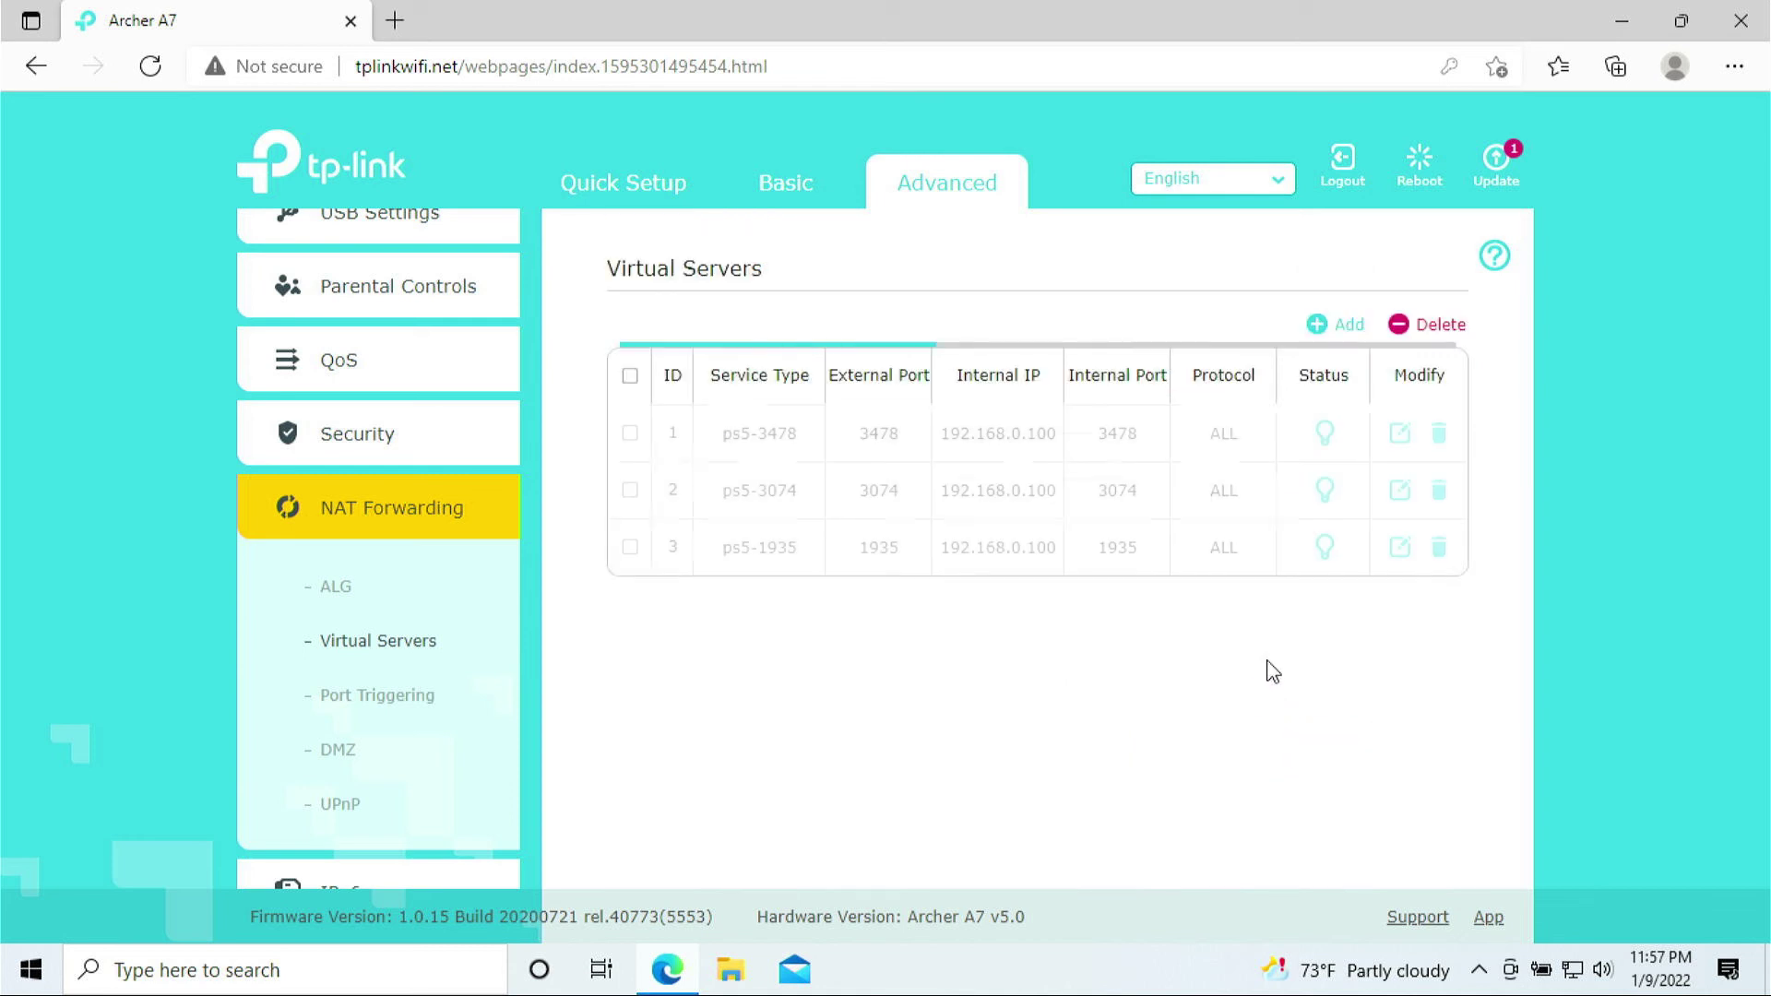
# Start a fourth rule named ps5-3479 with external port entry and internal IP 192.168.0.100
pyautogui.click(1329, 327)
pyautogui.click(988, 504)
pyautogui.write('ps5')
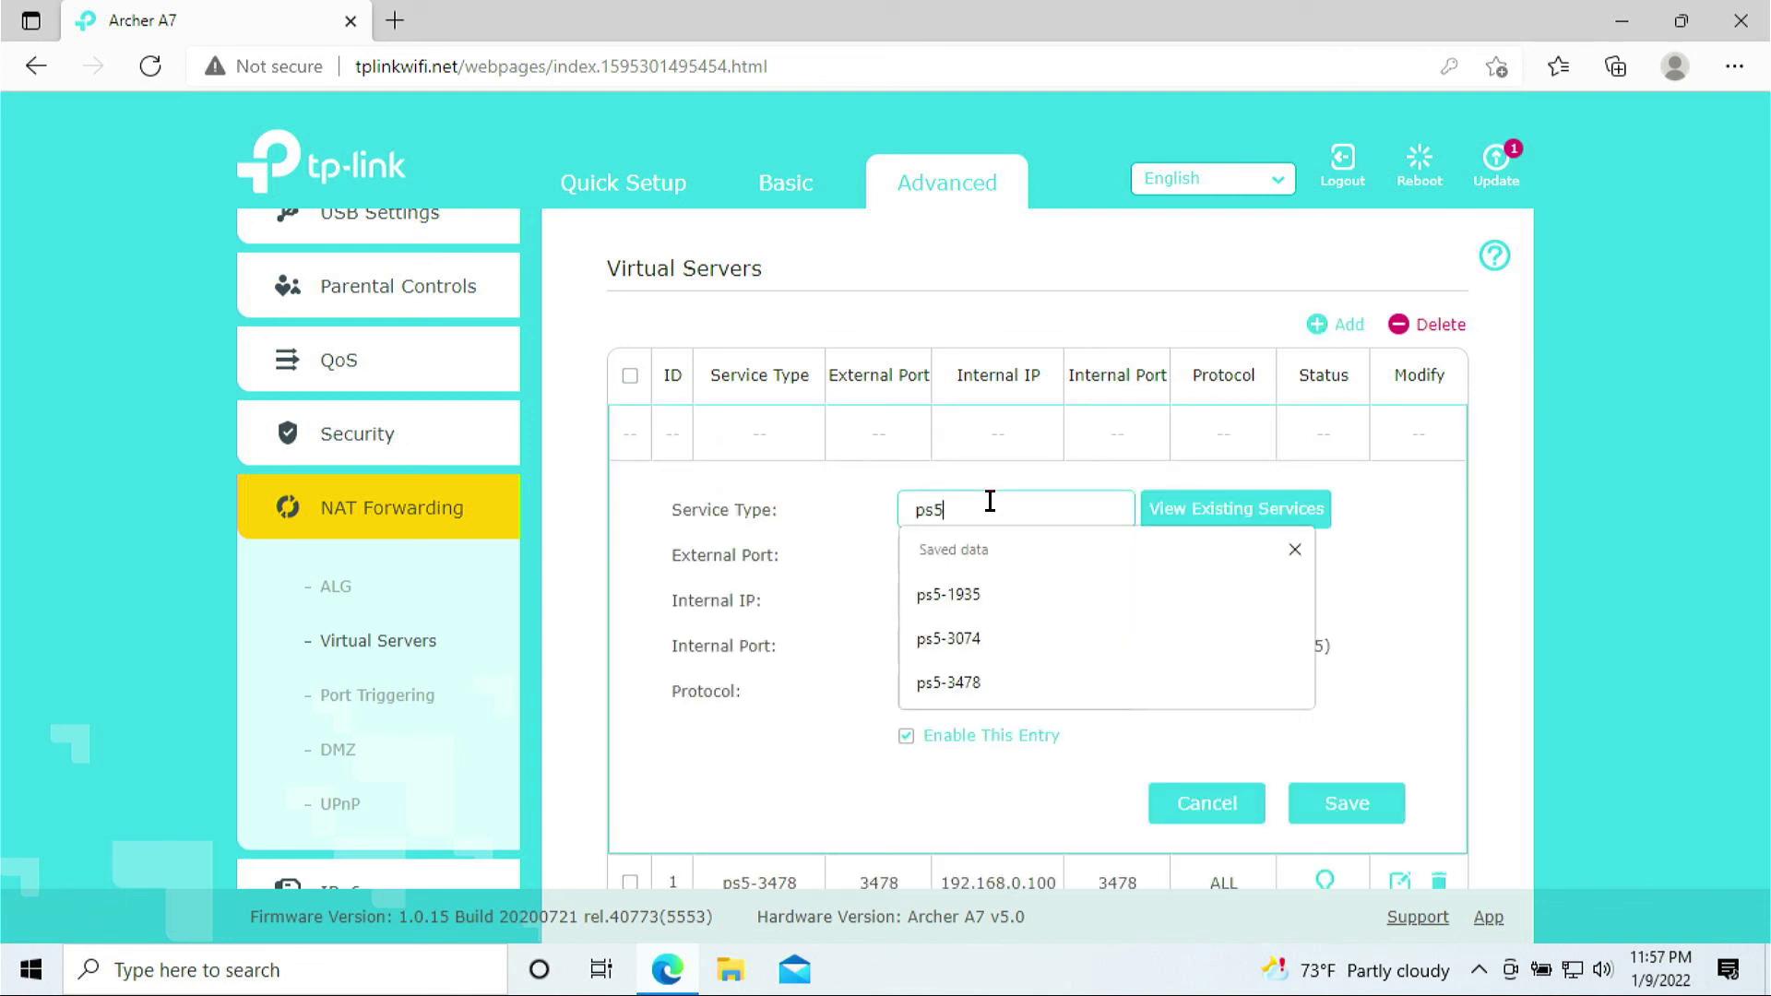
pyautogui.write('-3479')
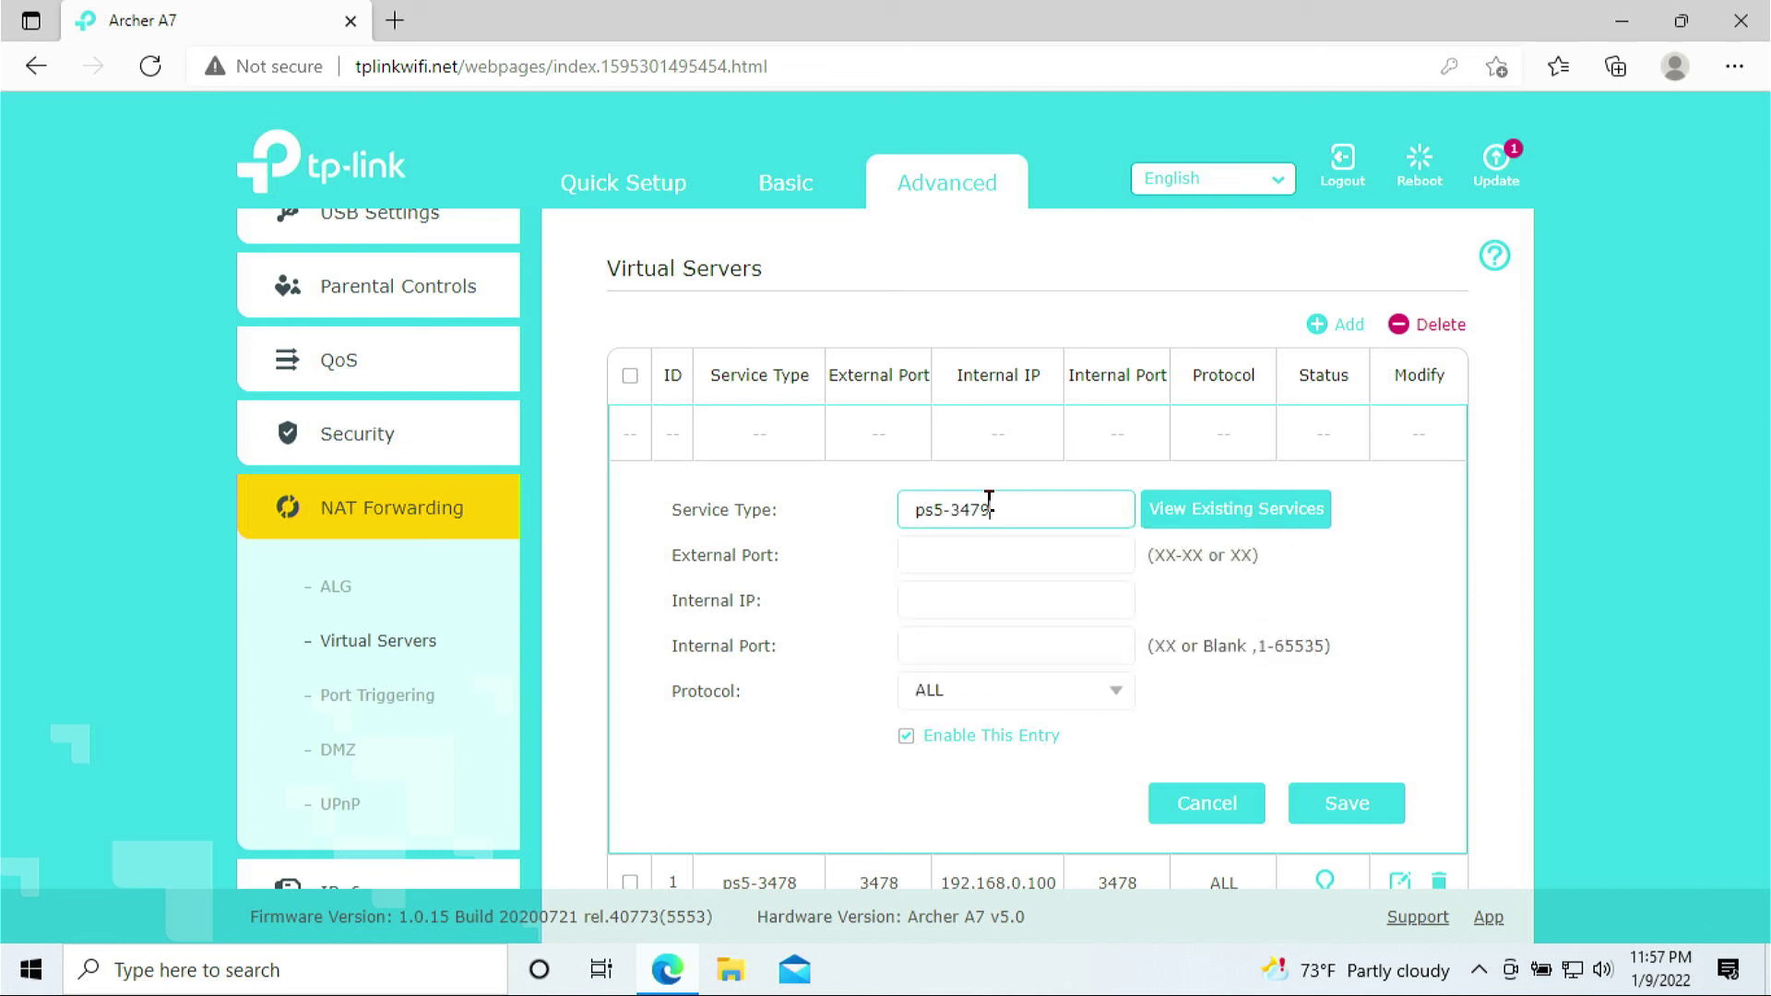
pyautogui.click(928, 549)
pyautogui.write('ps5-3479')
pyautogui.click(973, 607)
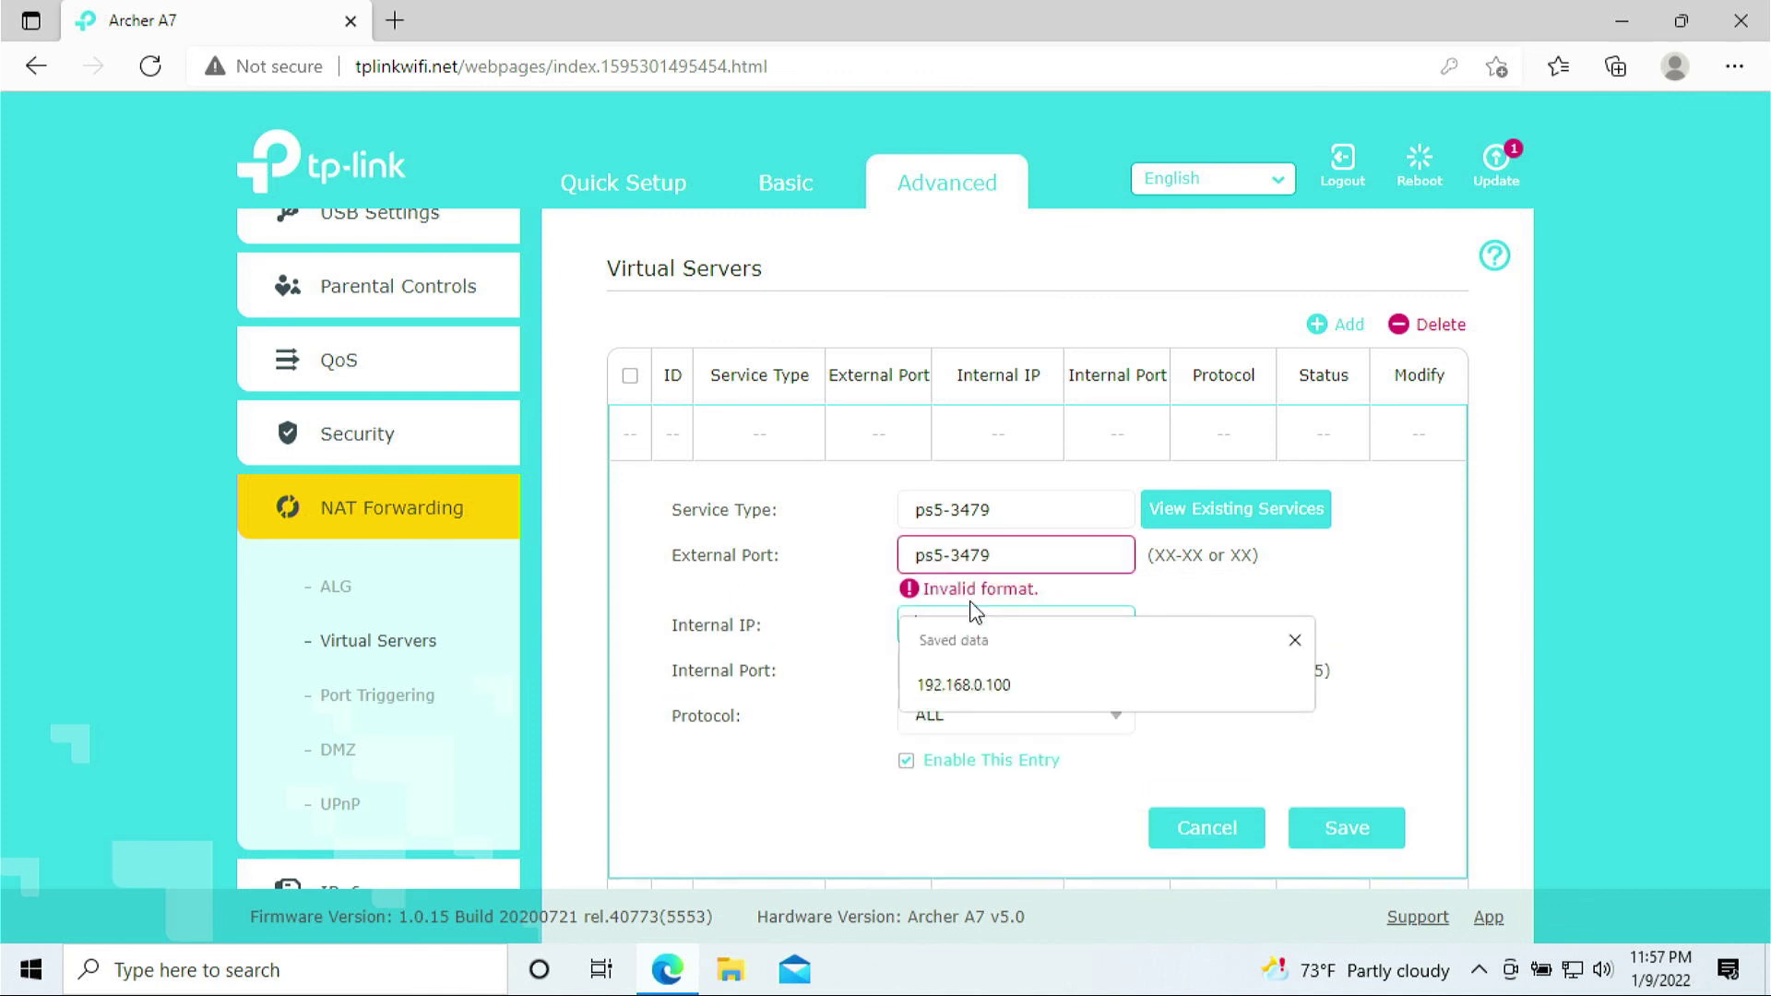
pyautogui.write('192.1')
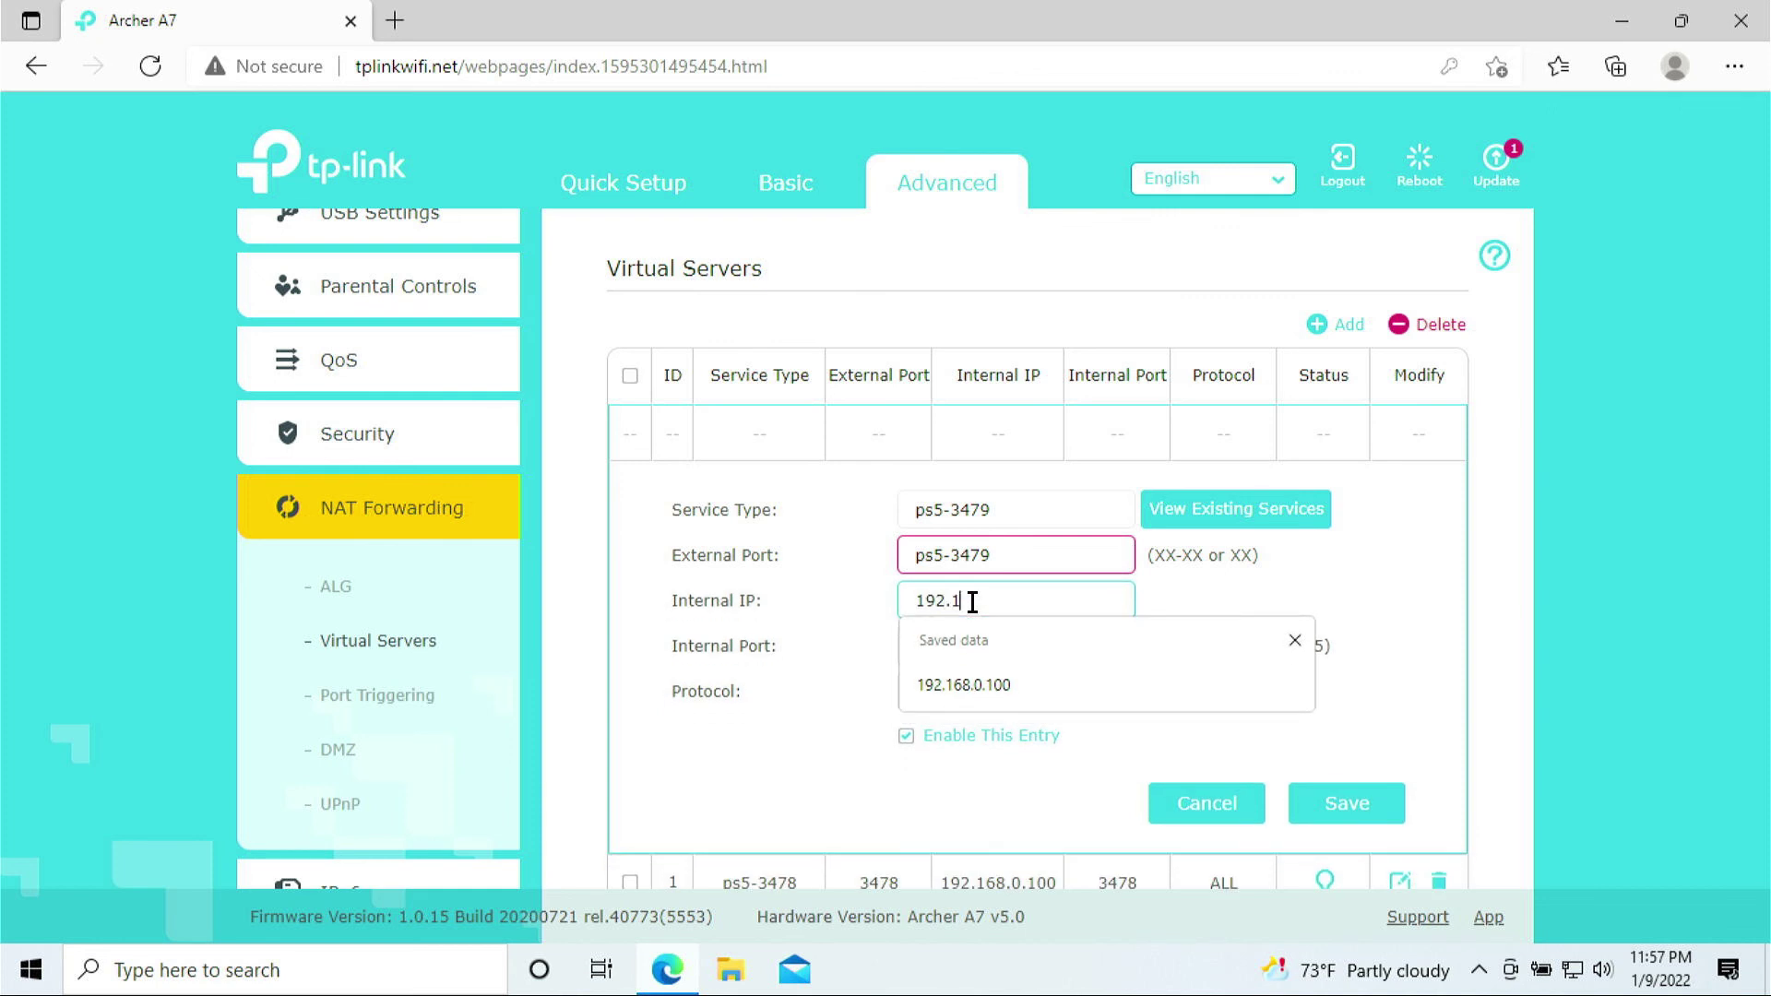
pyautogui.write('68.0.100')
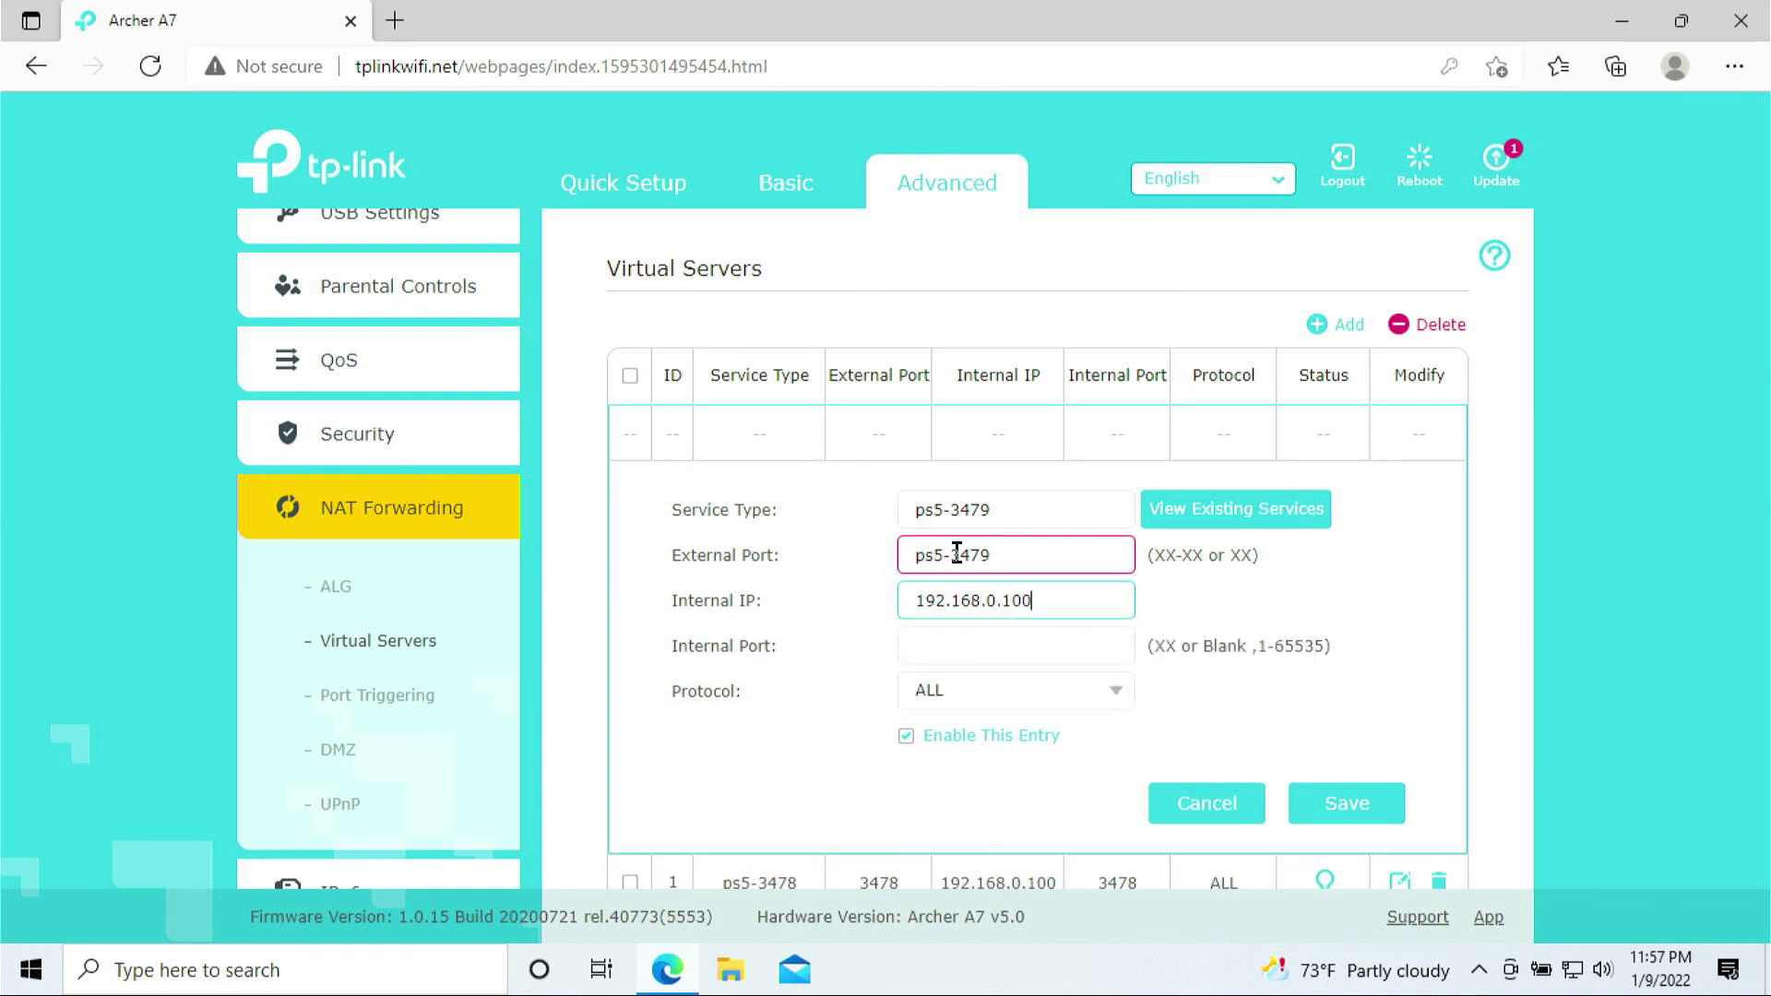
# Correct the external port to 3479, set internal port 3479, and save the rule
pyautogui.moveTo(951, 554); pyautogui.dragTo(874, 568)
pyautogui.press('BackSpace')
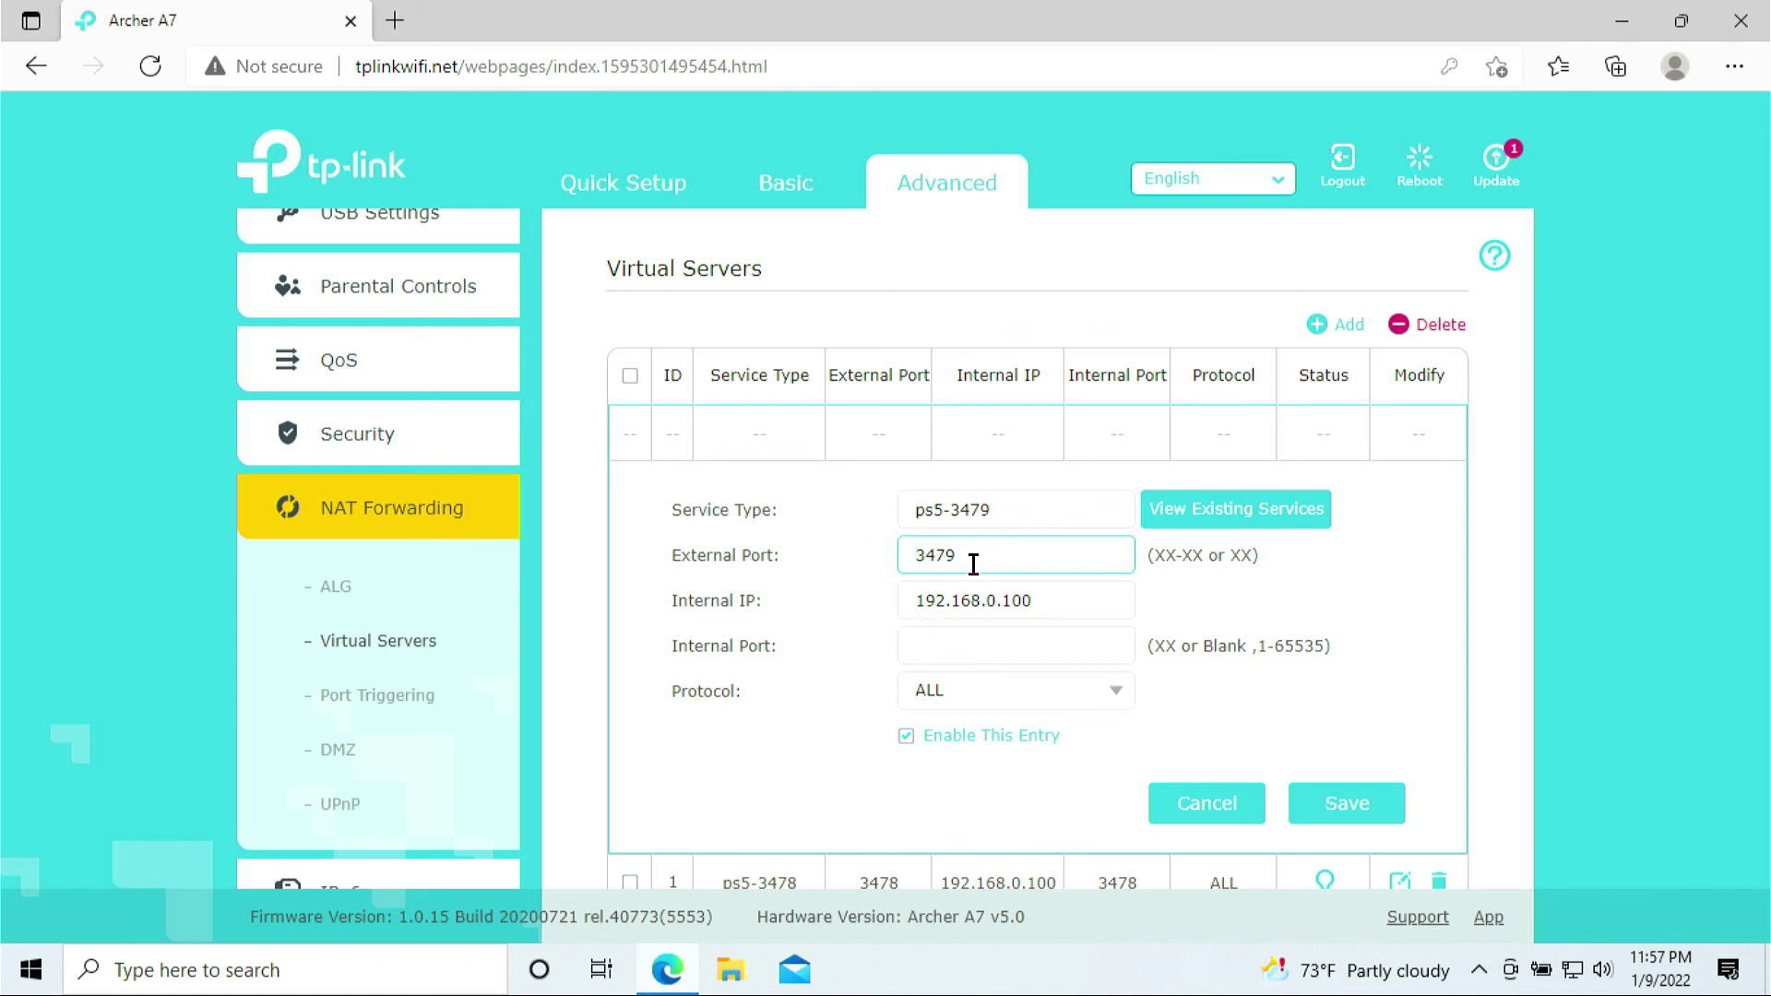
pyautogui.click(976, 649)
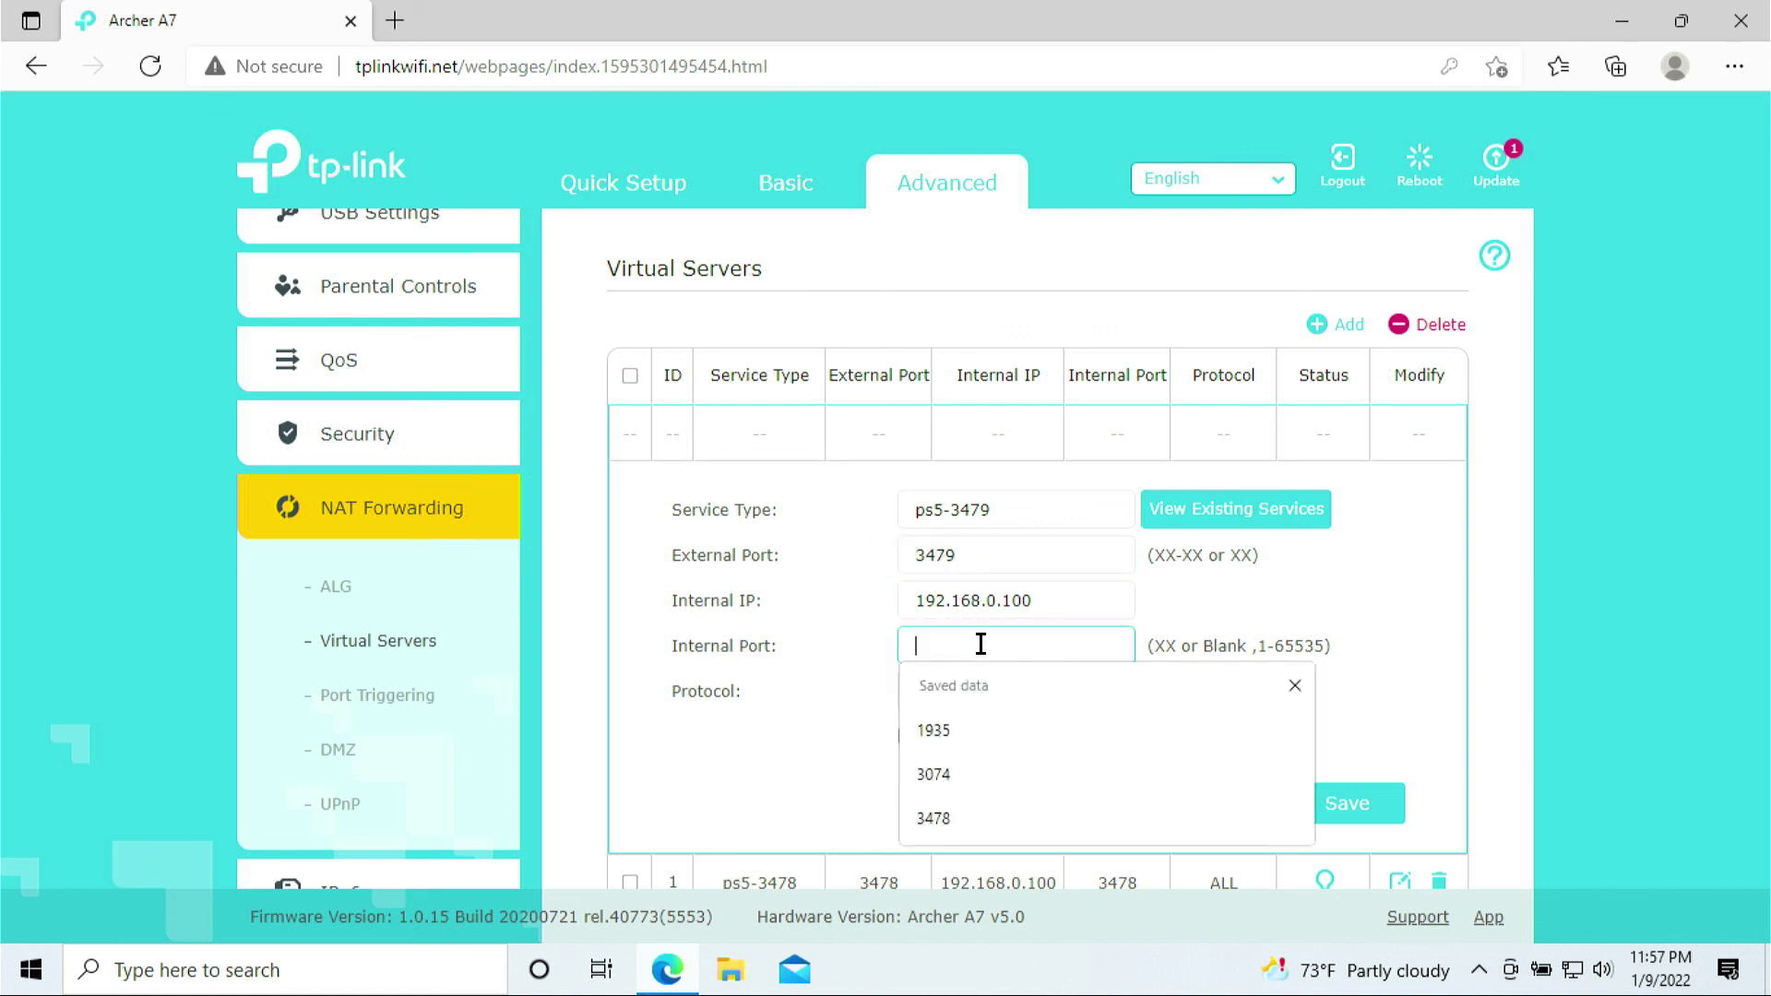
pyautogui.write('3479')
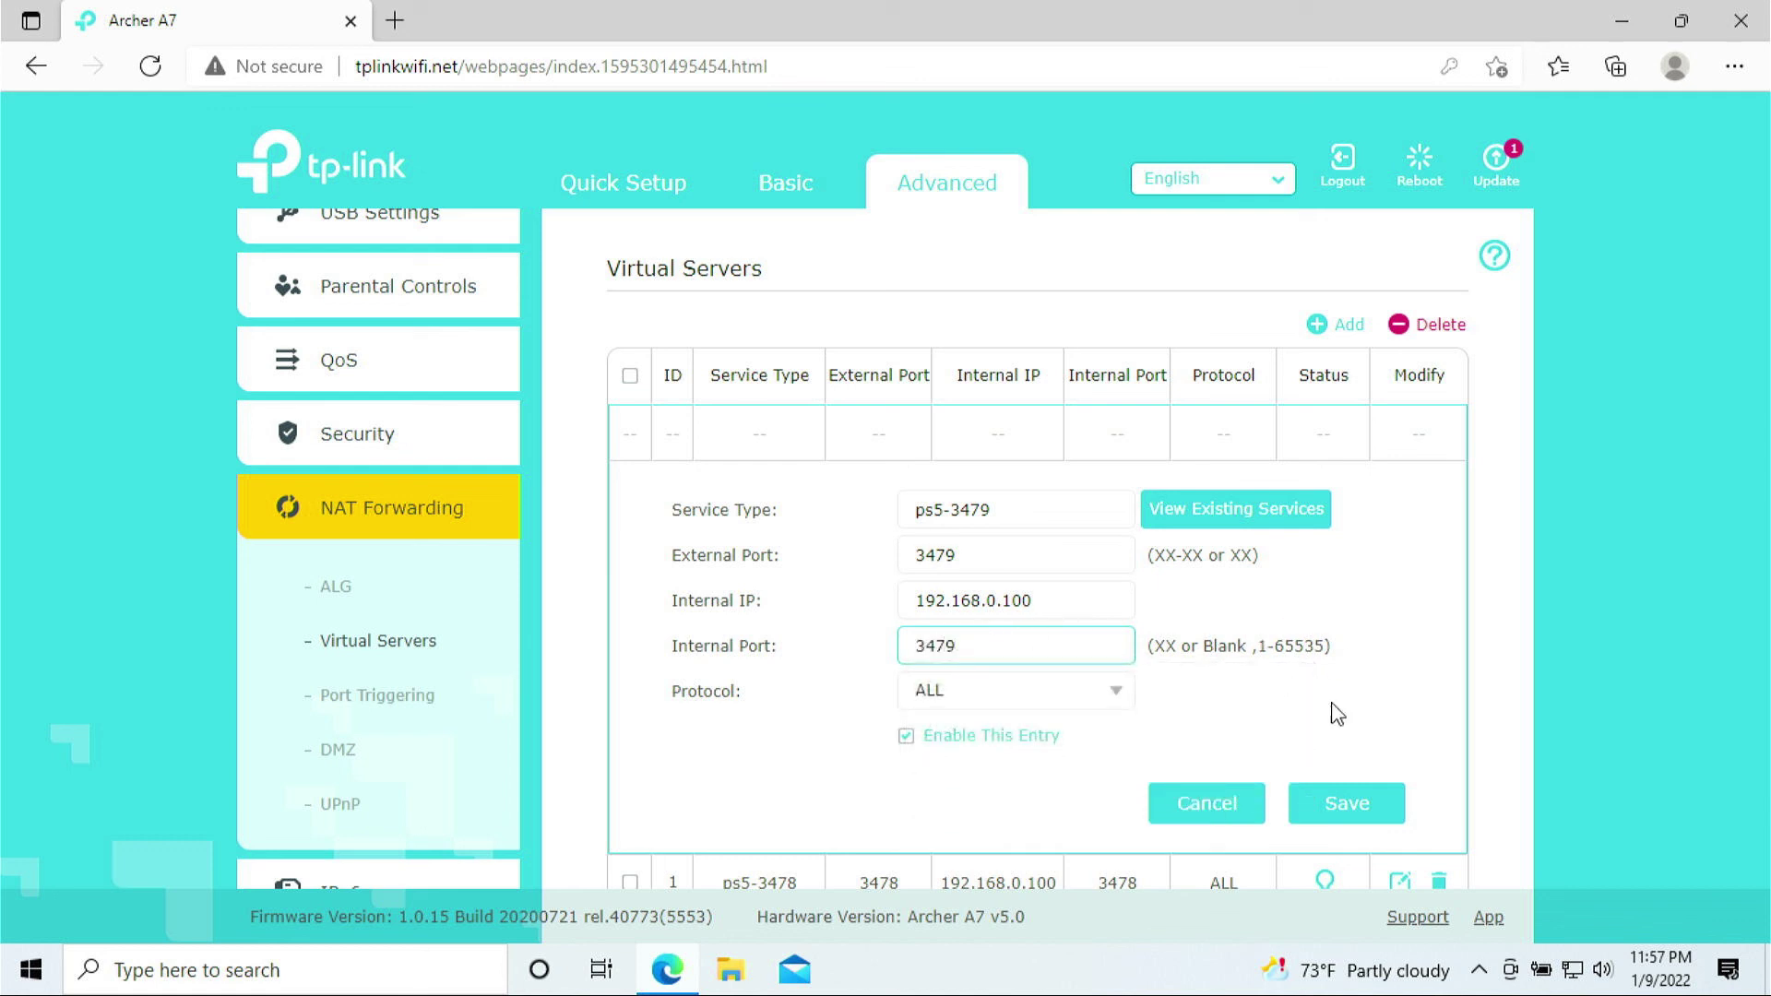
pyautogui.click(1345, 804)
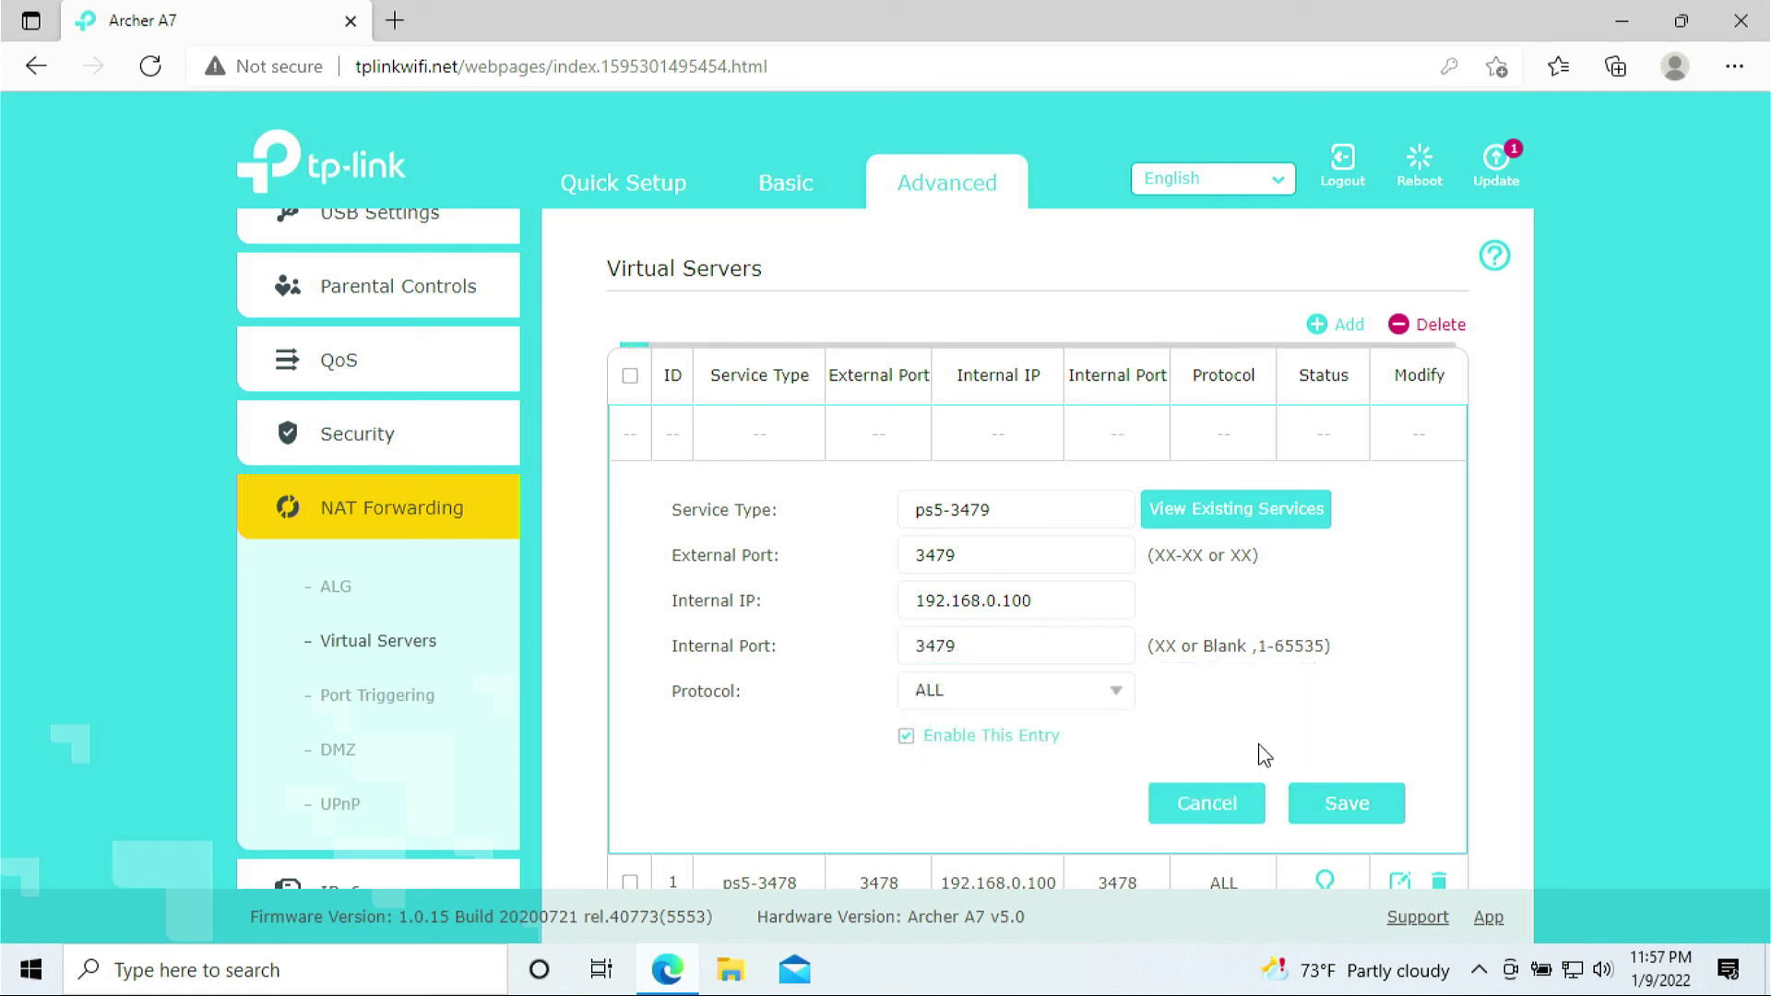
# Add and save rule ps5-3480 forwarding port 3480 to internal port 3480 on 192.168.0.100
pyautogui.click(1336, 328)
pyautogui.click(1010, 508)
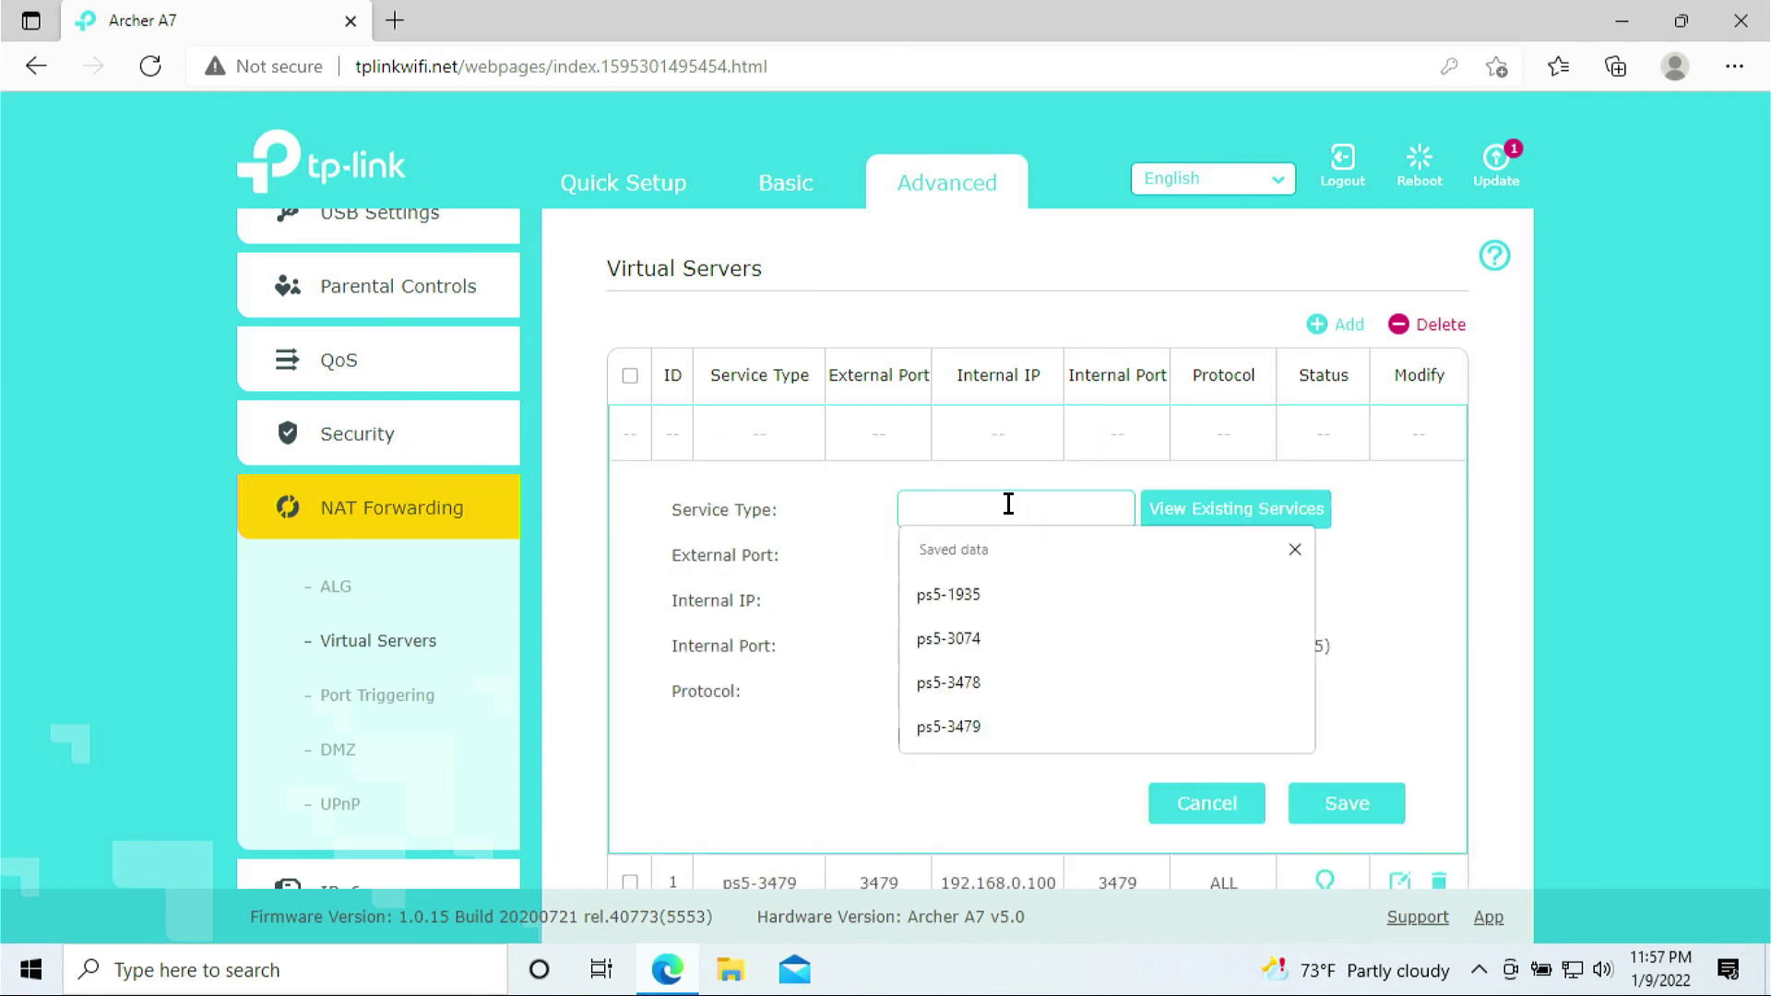
pyautogui.write('ps5-3480')
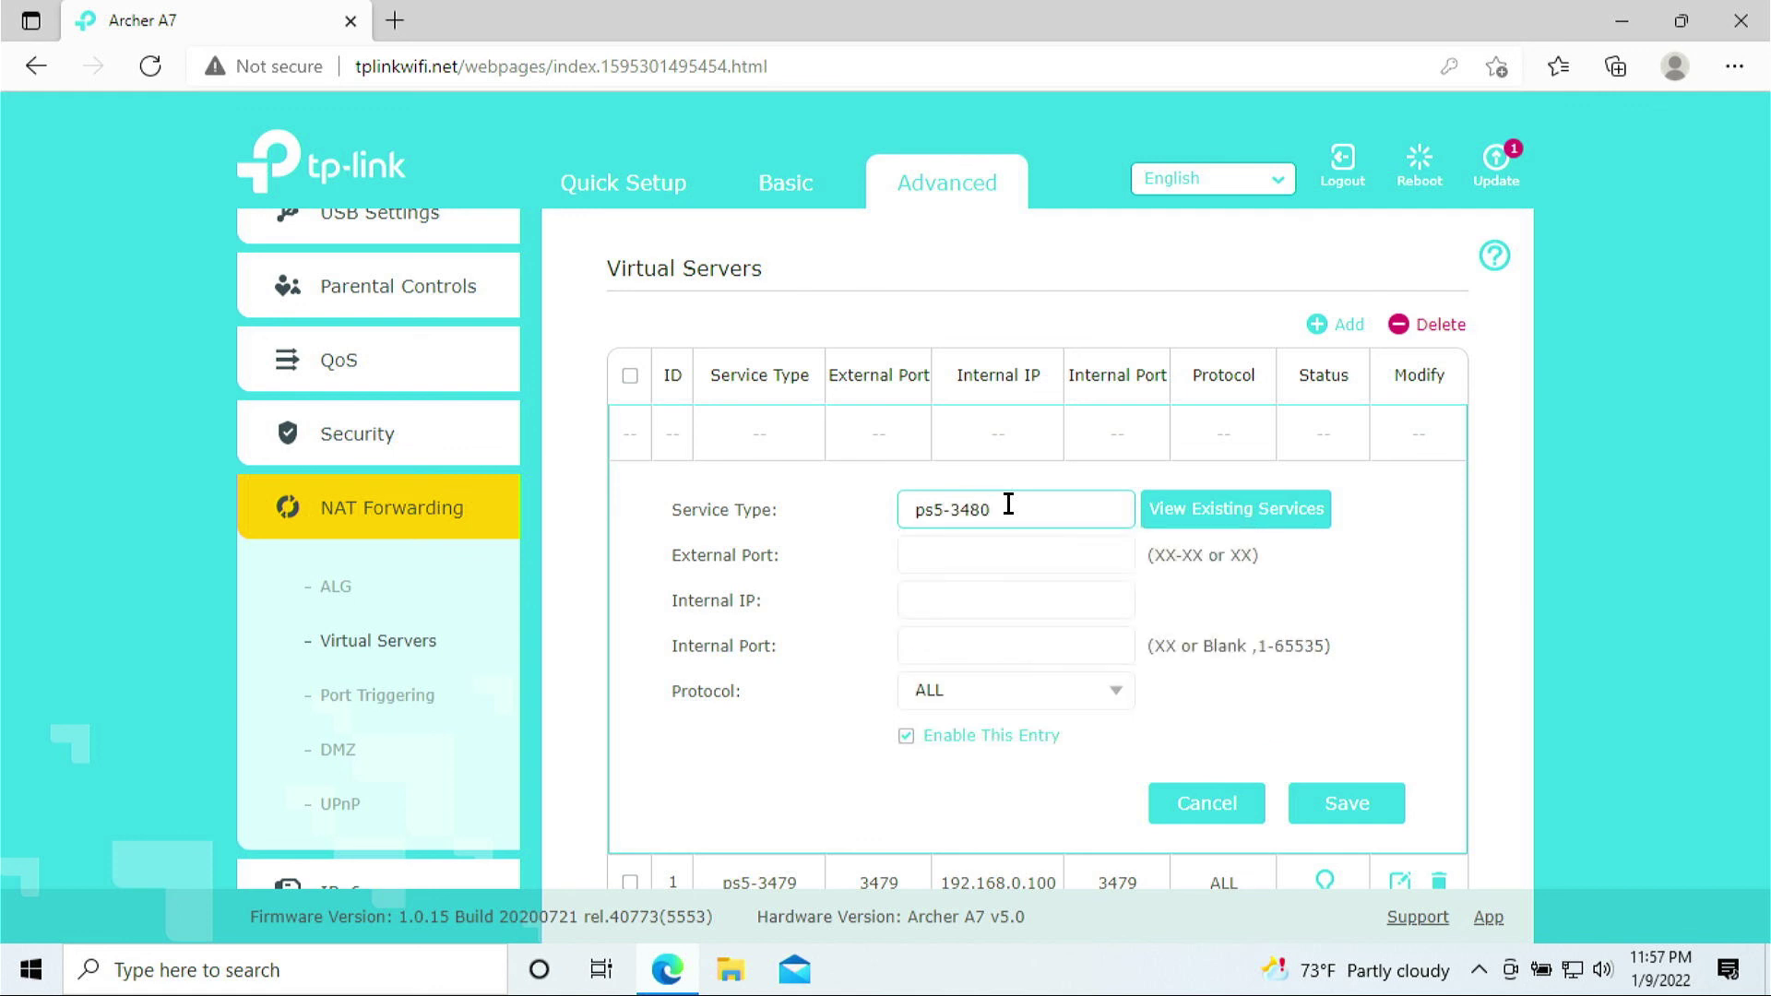
pyautogui.click(994, 541)
pyautogui.write('3480')
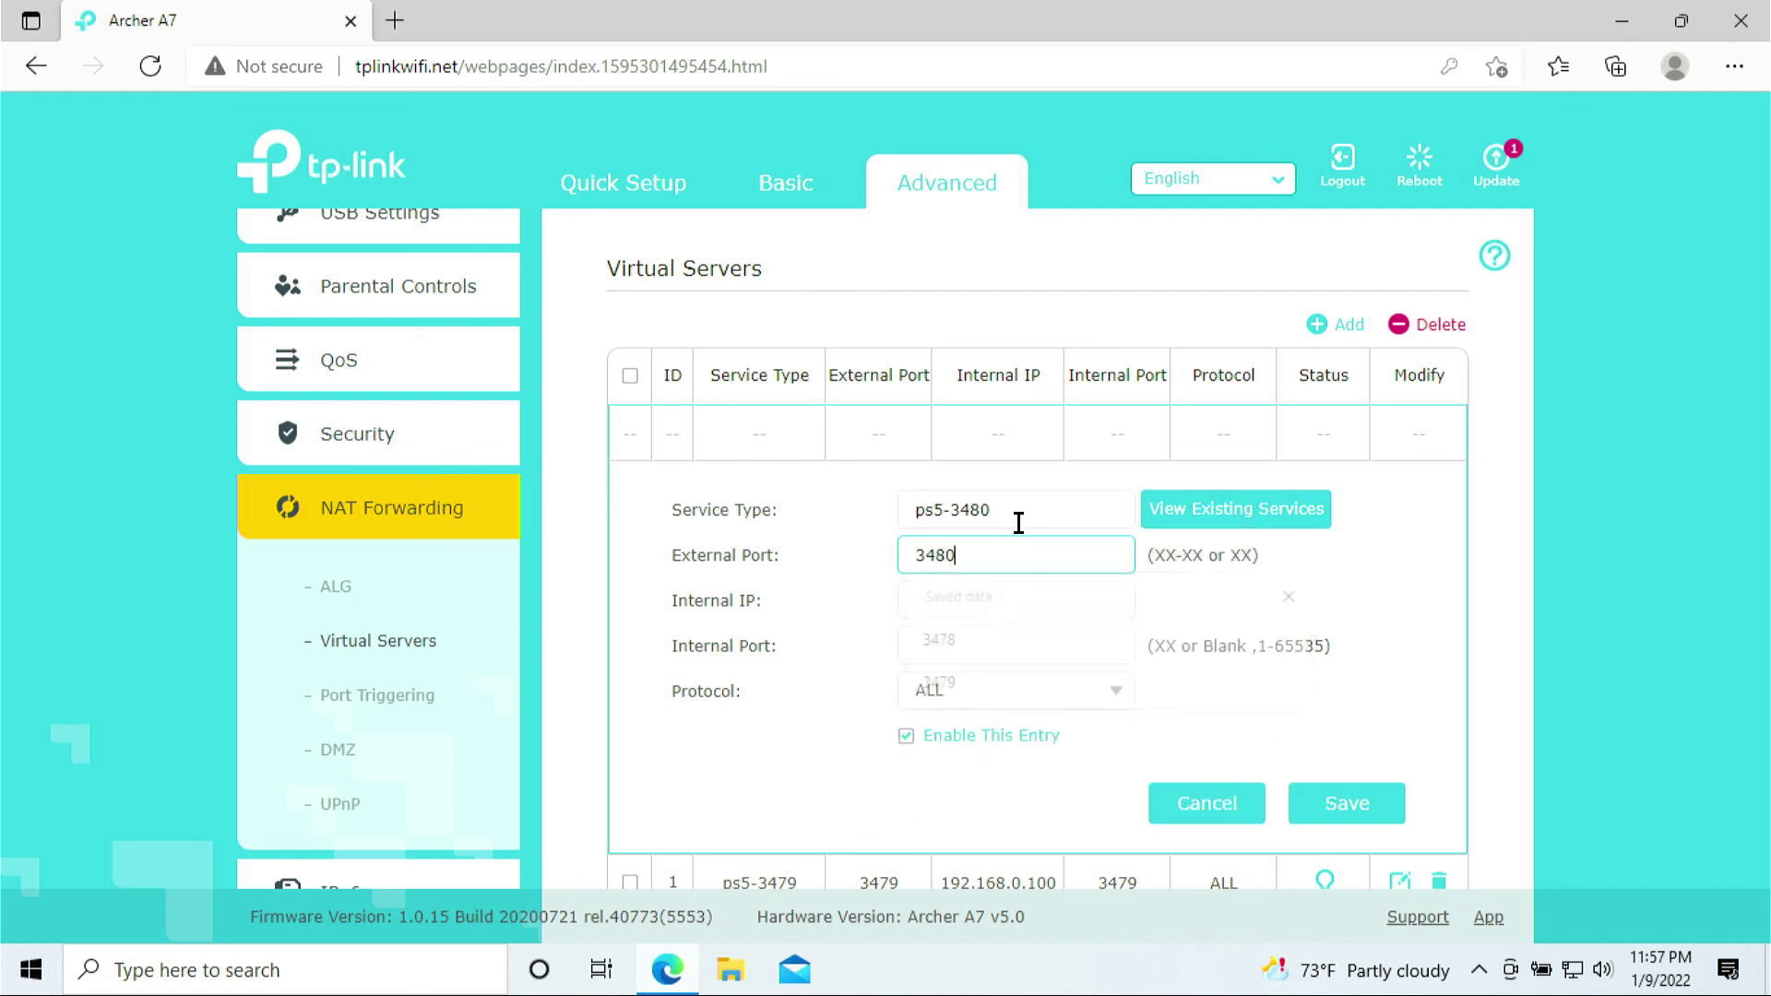
pyautogui.press('Tab')
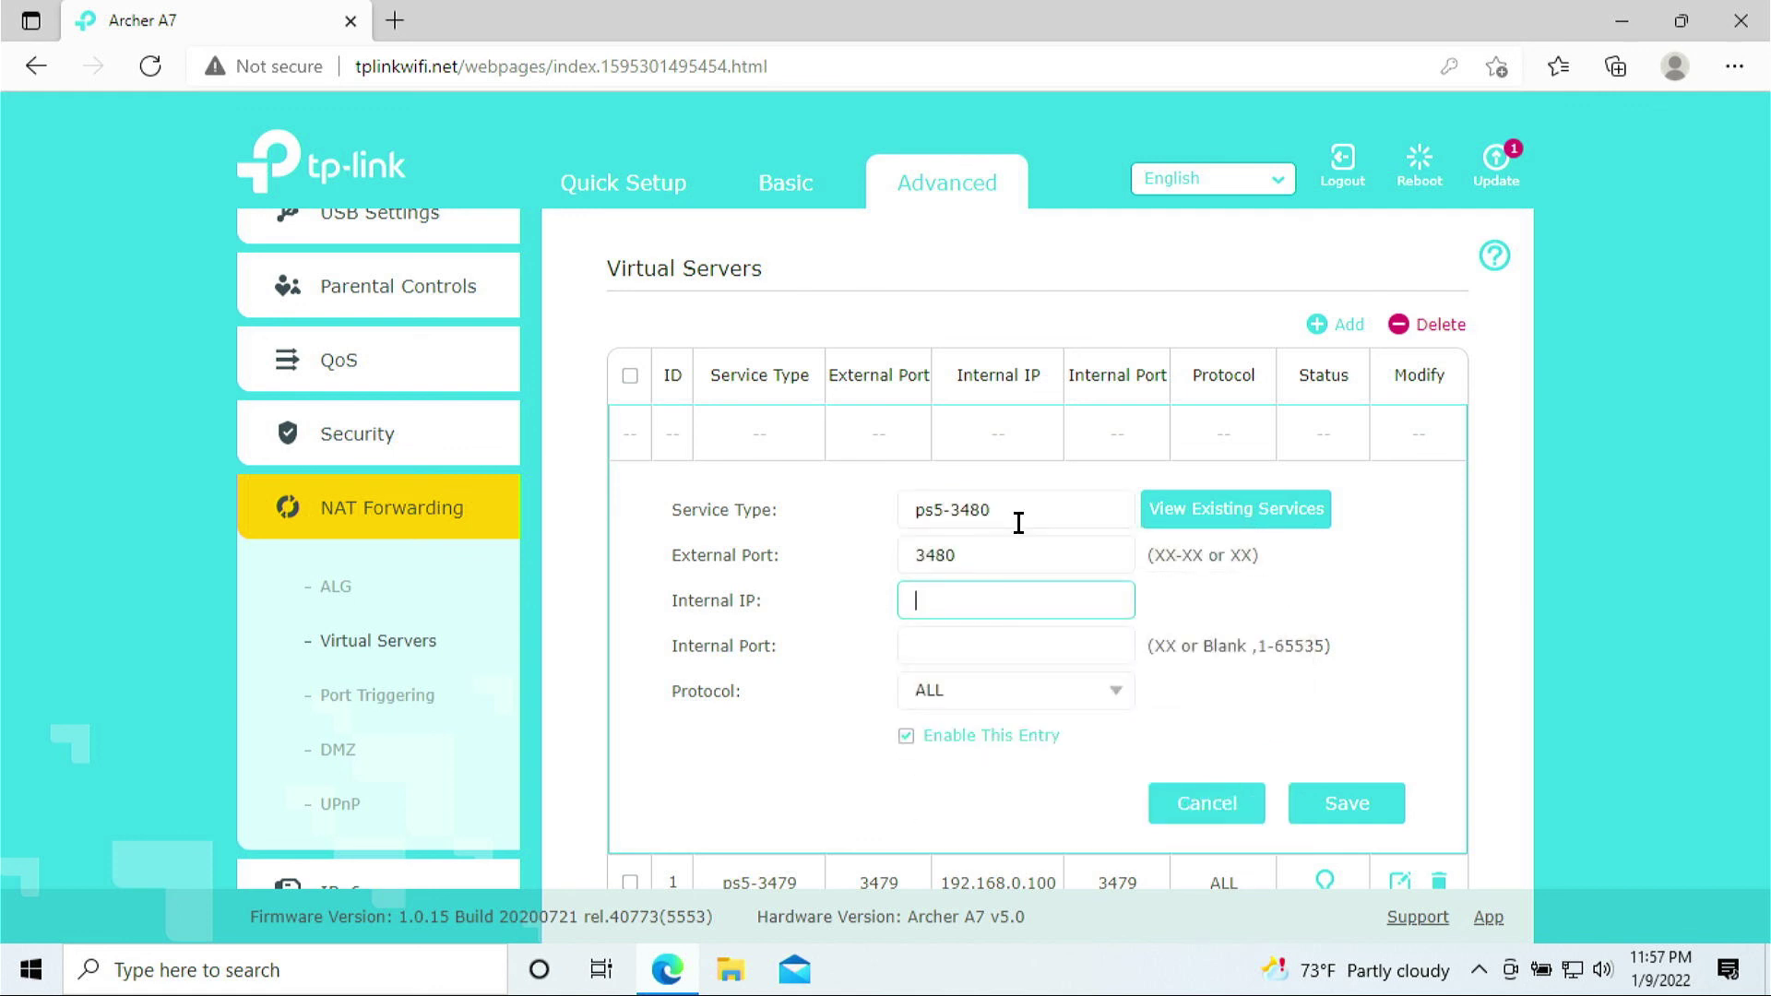
pyautogui.write('192.168.0')
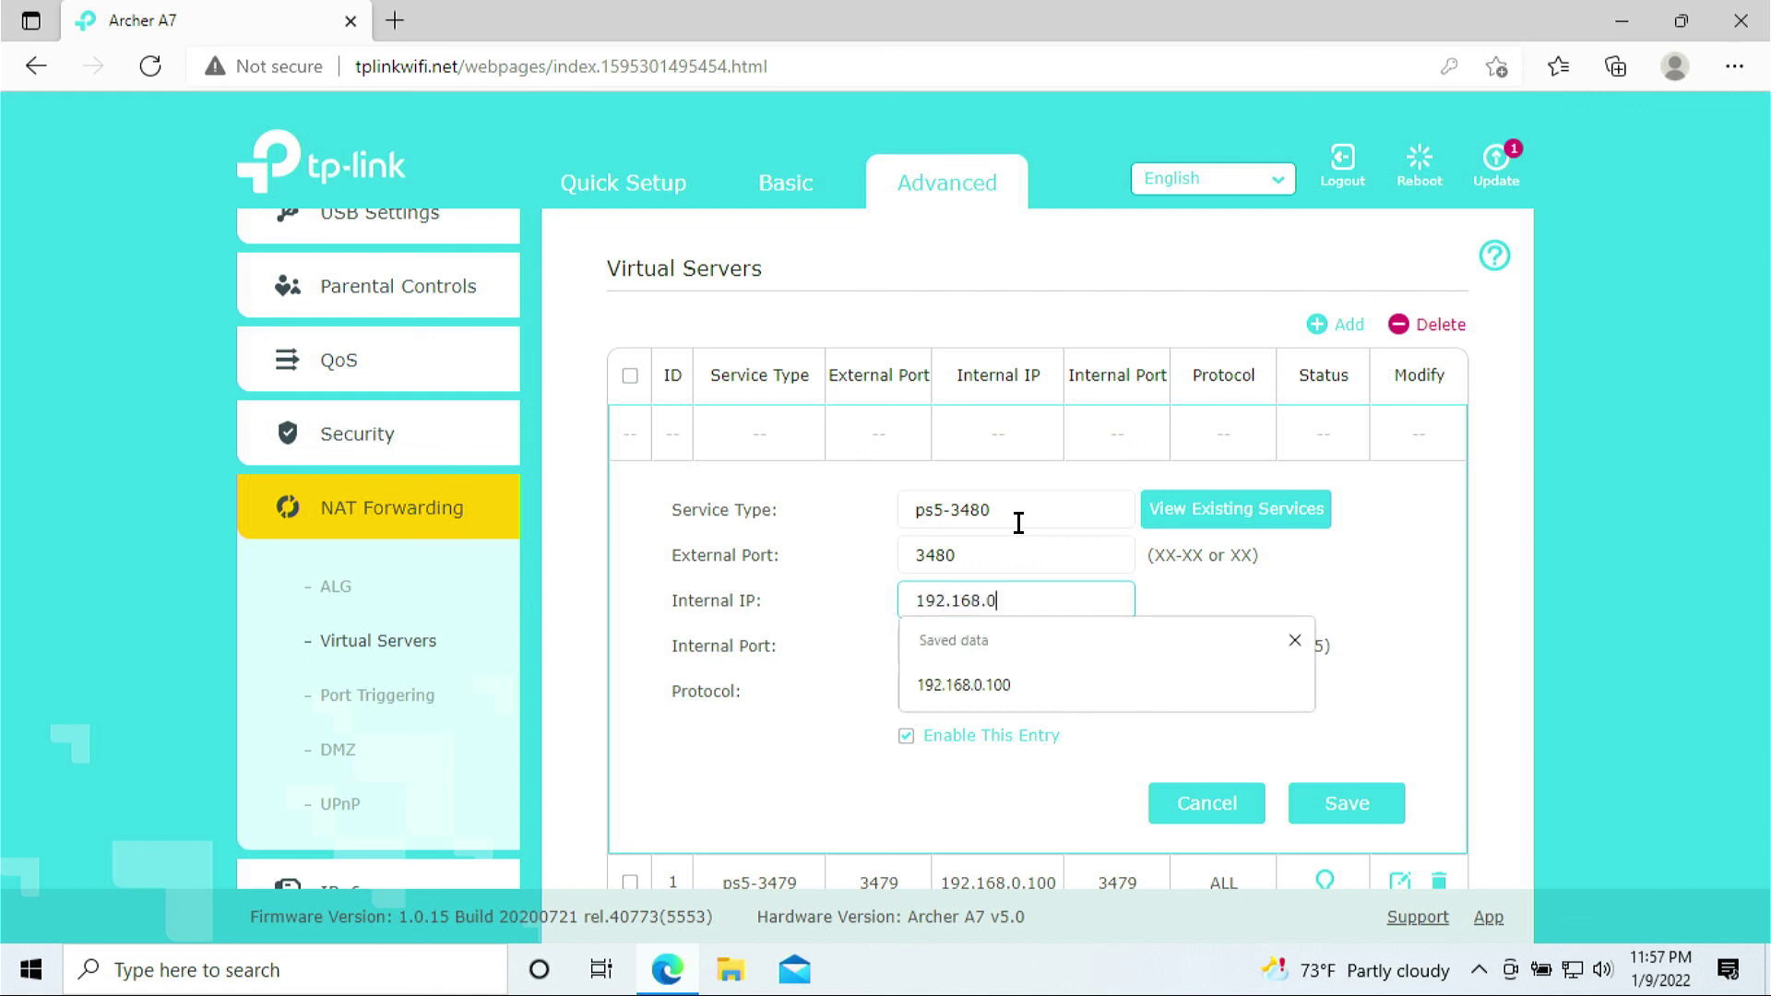
pyautogui.write('.100')
pyautogui.press('Tab')
pyautogui.write('3480')
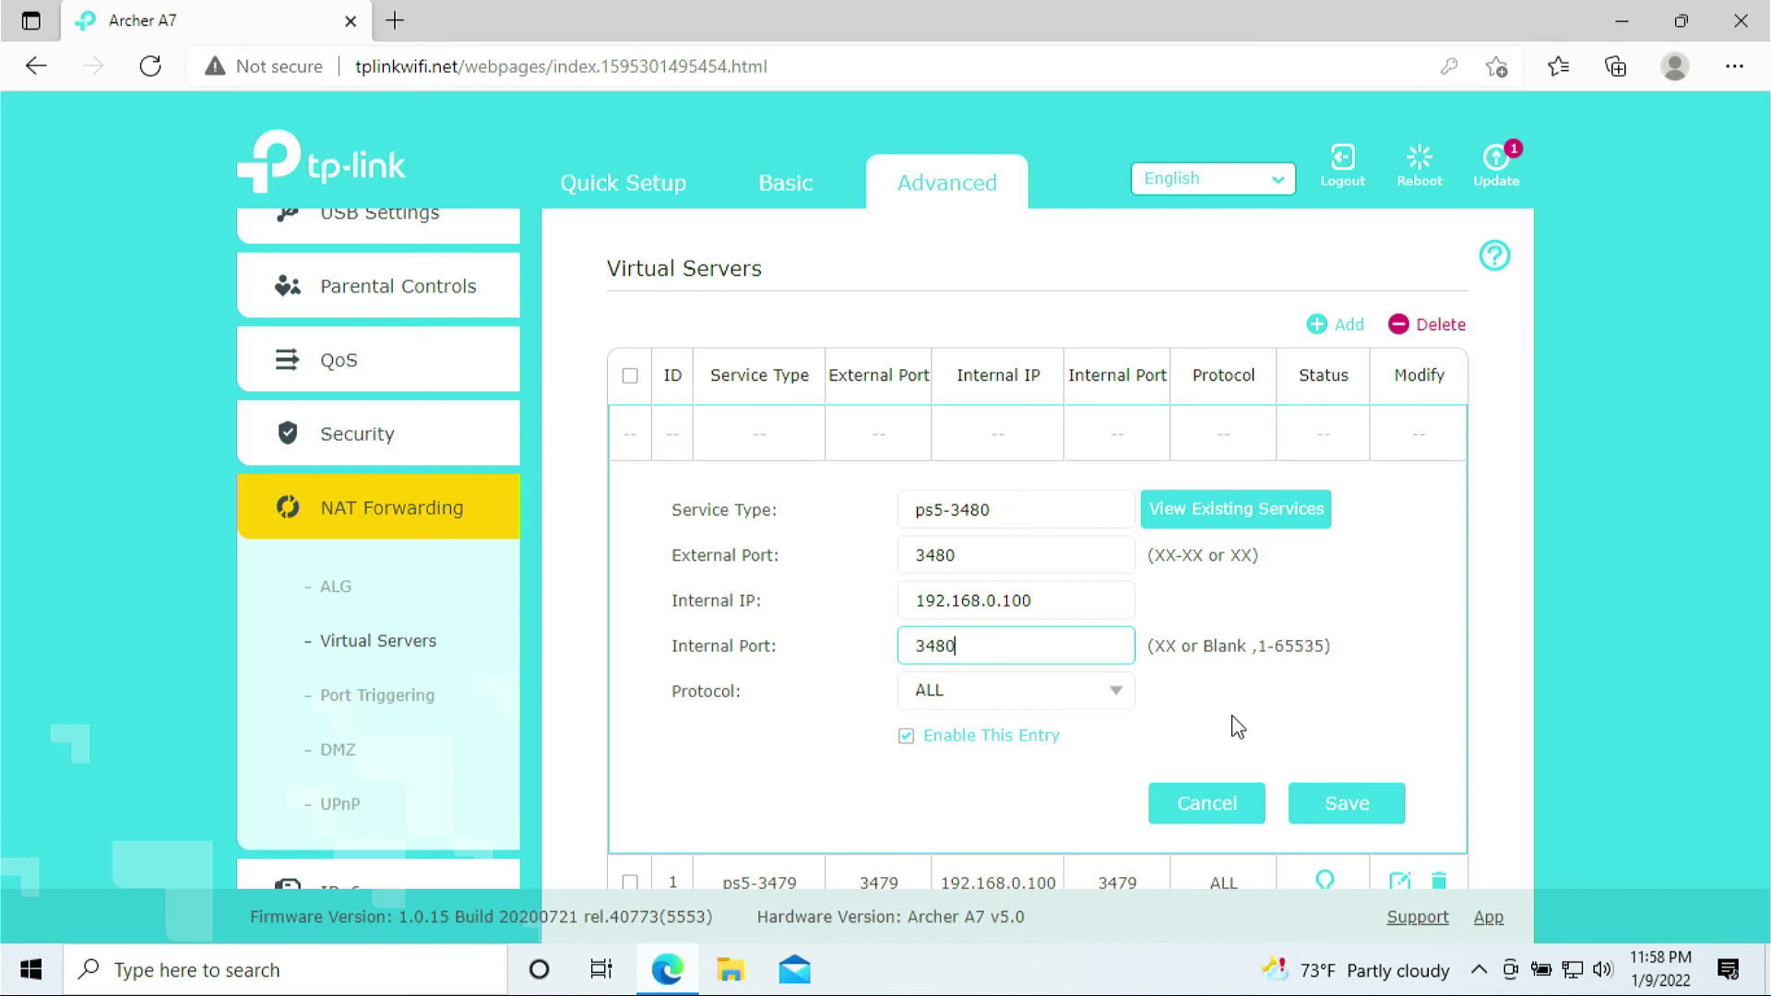
pyautogui.click(1337, 805)
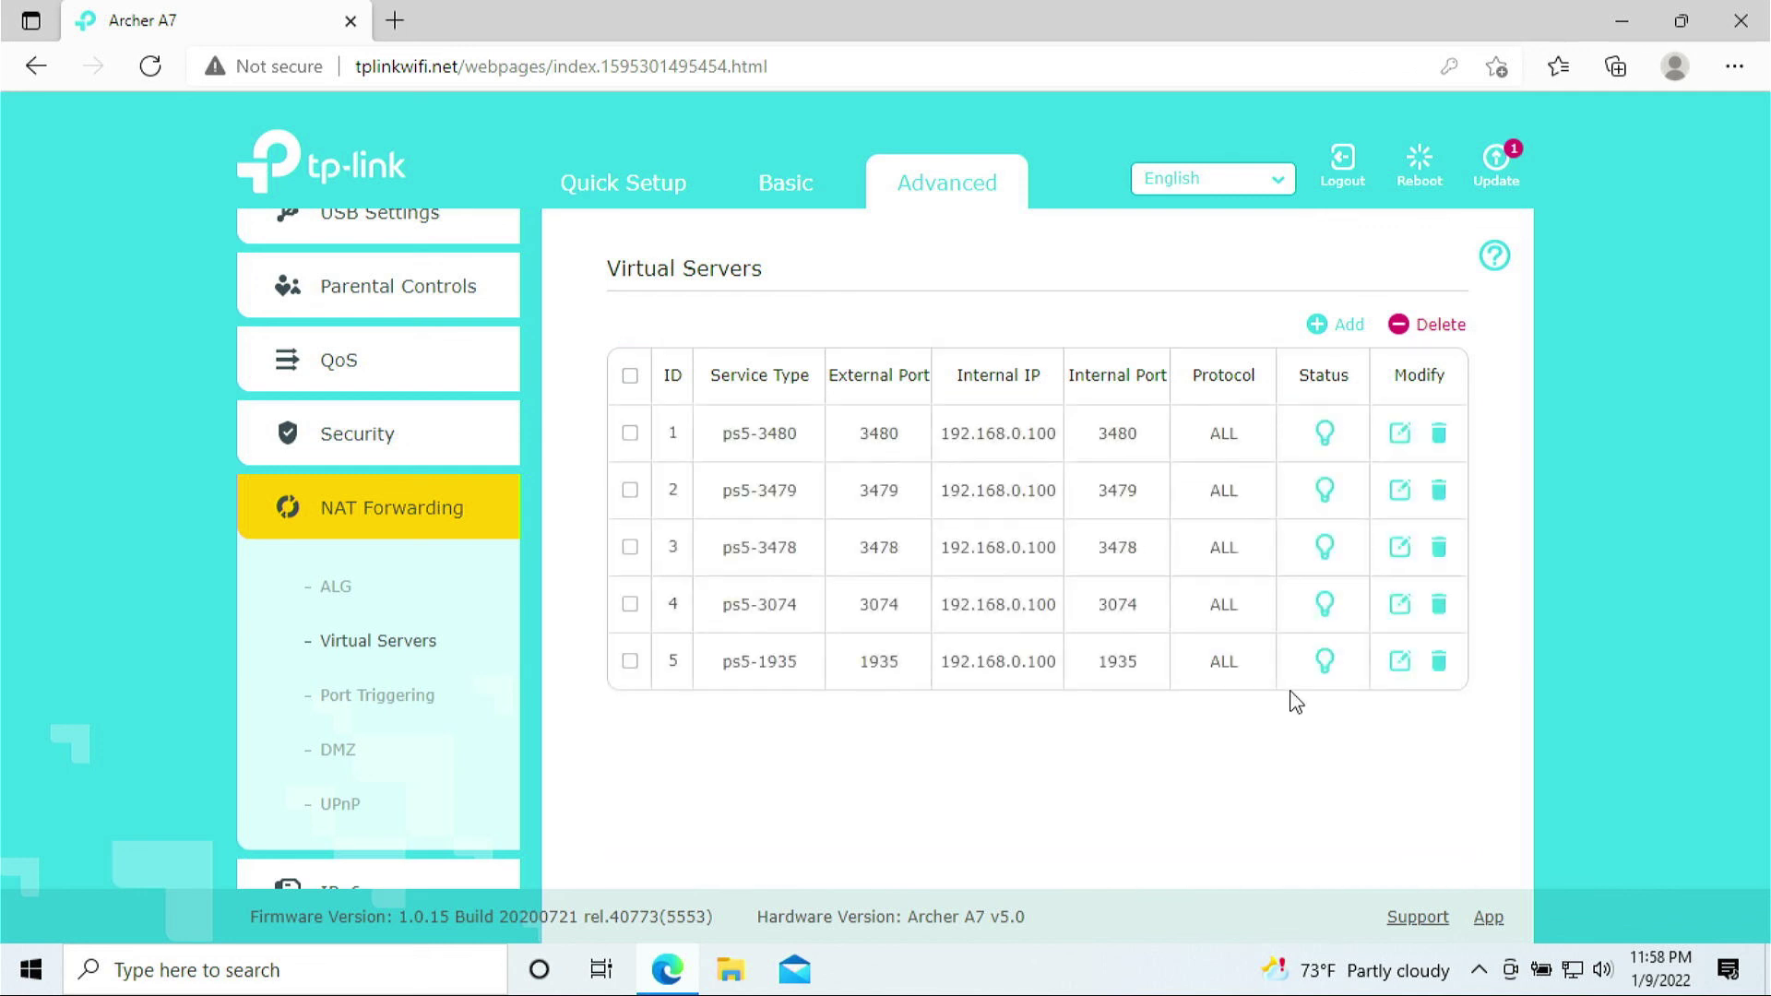